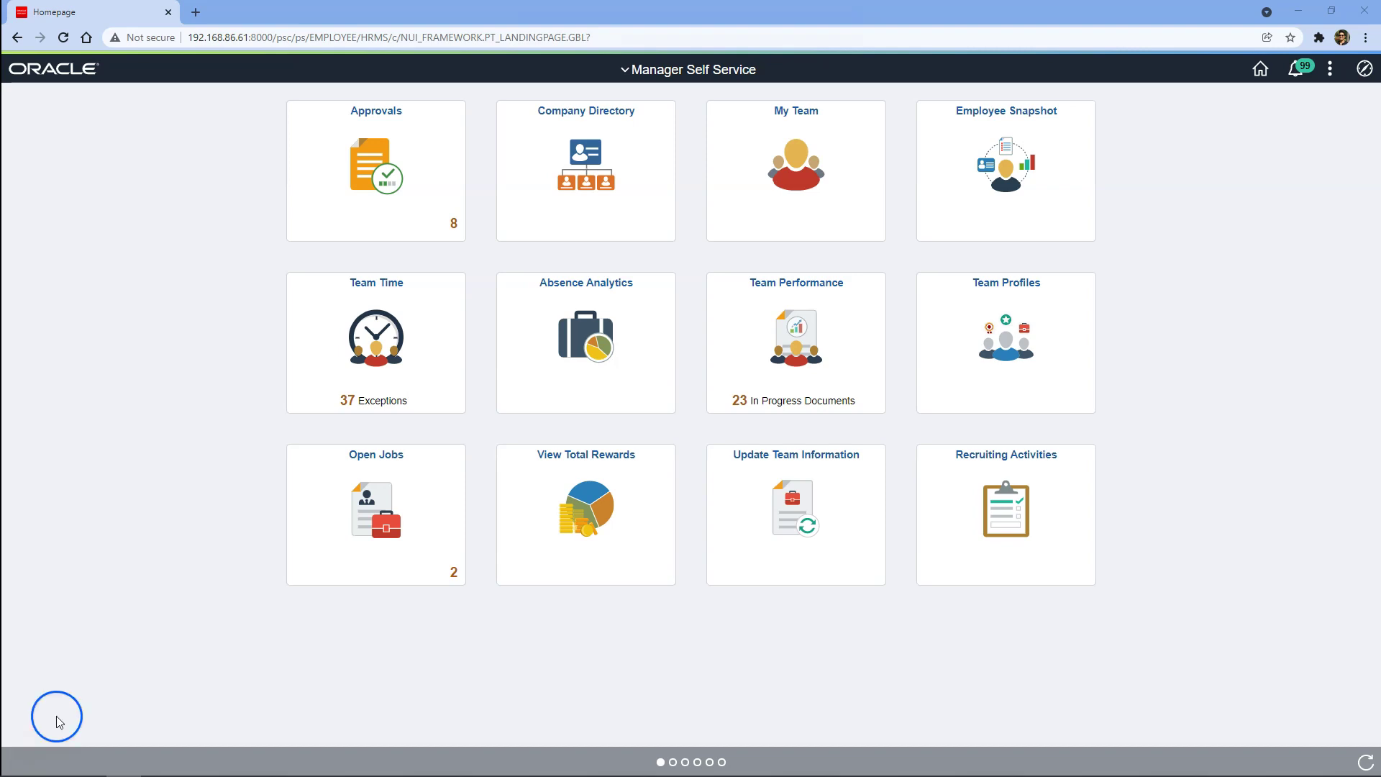
# Step: Open the NavBar Navigator from the Manager Self Service home page
pyautogui.click(1365, 68)
# Step: Go through Set Up HCM > Foundation Tables > Organization > Business Unit to the search page
pyautogui.click(1216, 447)
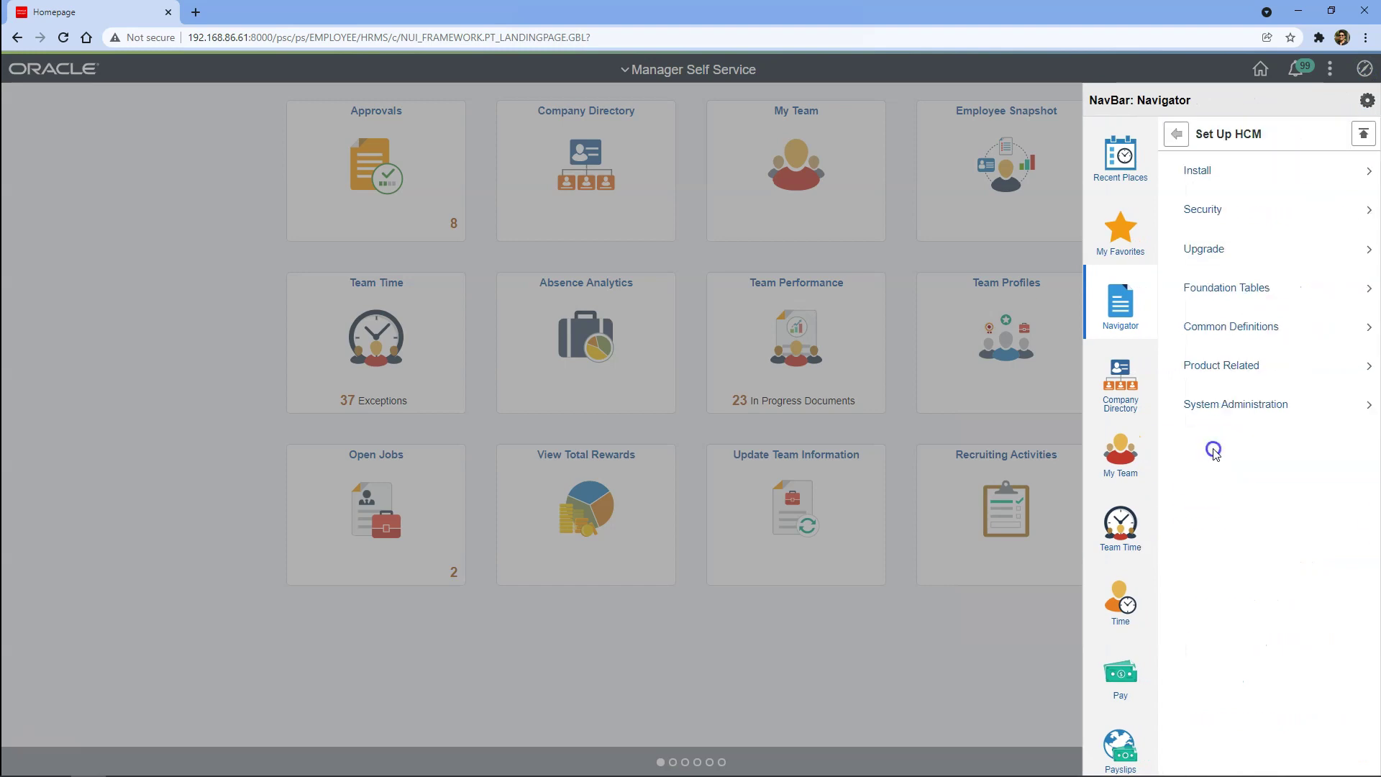
pyautogui.click(1218, 288)
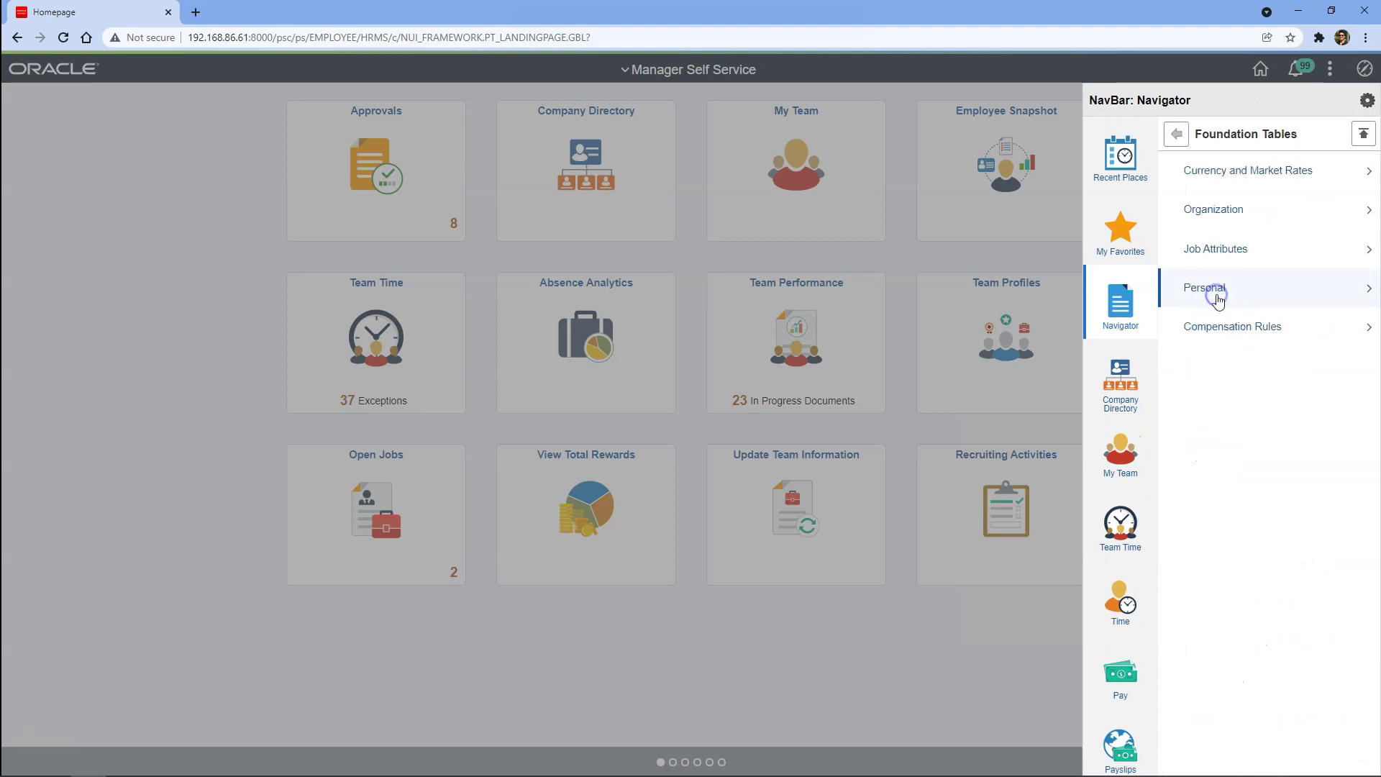
pyautogui.click(1222, 215)
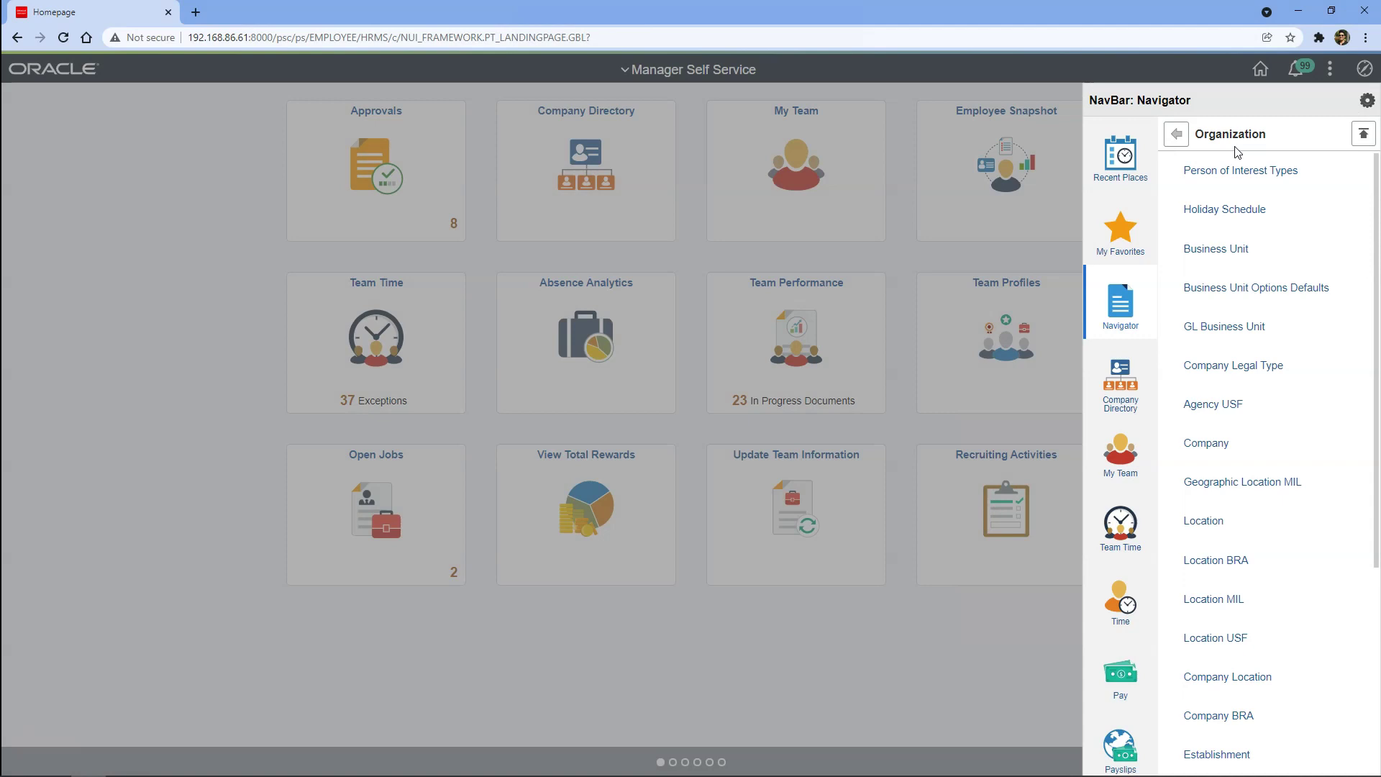
pyautogui.click(1235, 168)
pyautogui.click(1238, 171)
pyautogui.click(1232, 247)
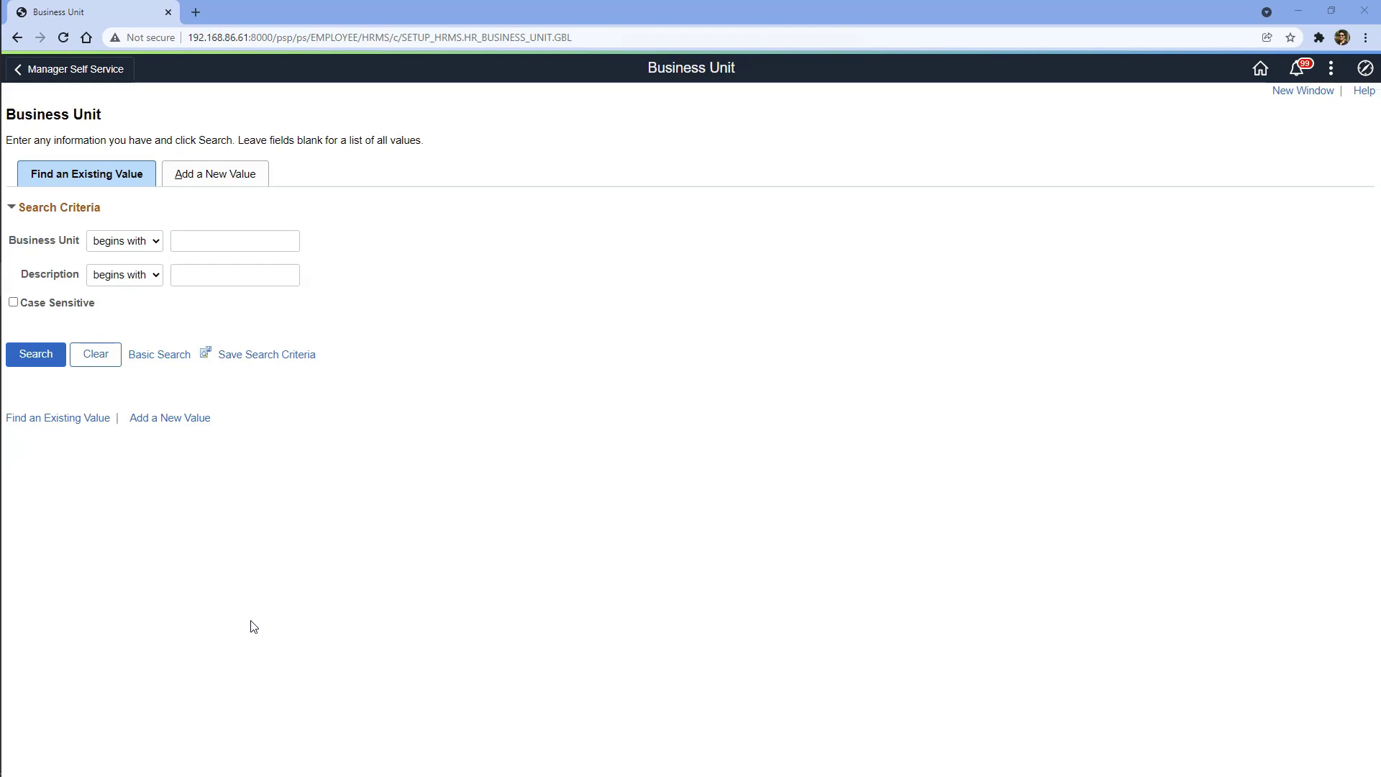
# Step: Add a new business unit with code CNDY
pyautogui.click(216, 174)
pyautogui.write('cndy')
pyautogui.click(72, 277)
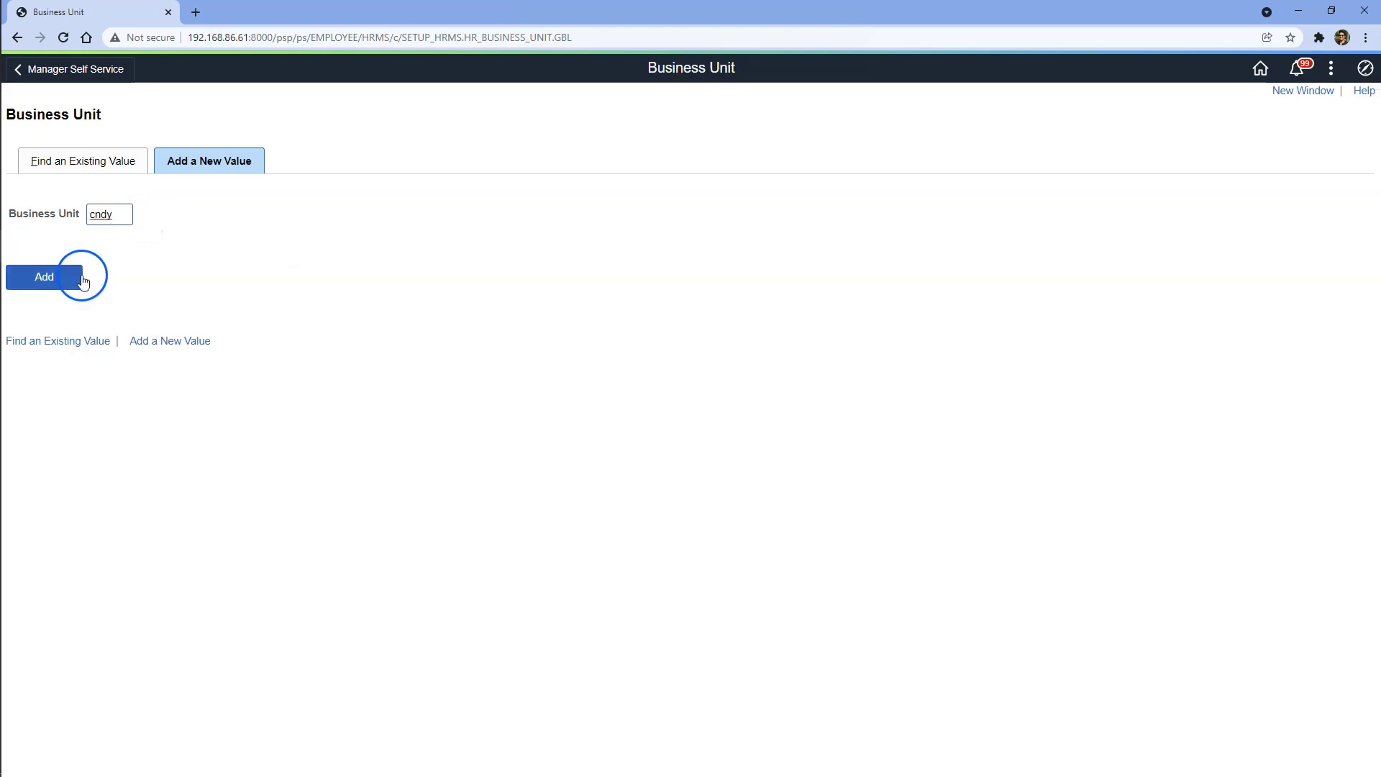
pyautogui.click(145, 654)
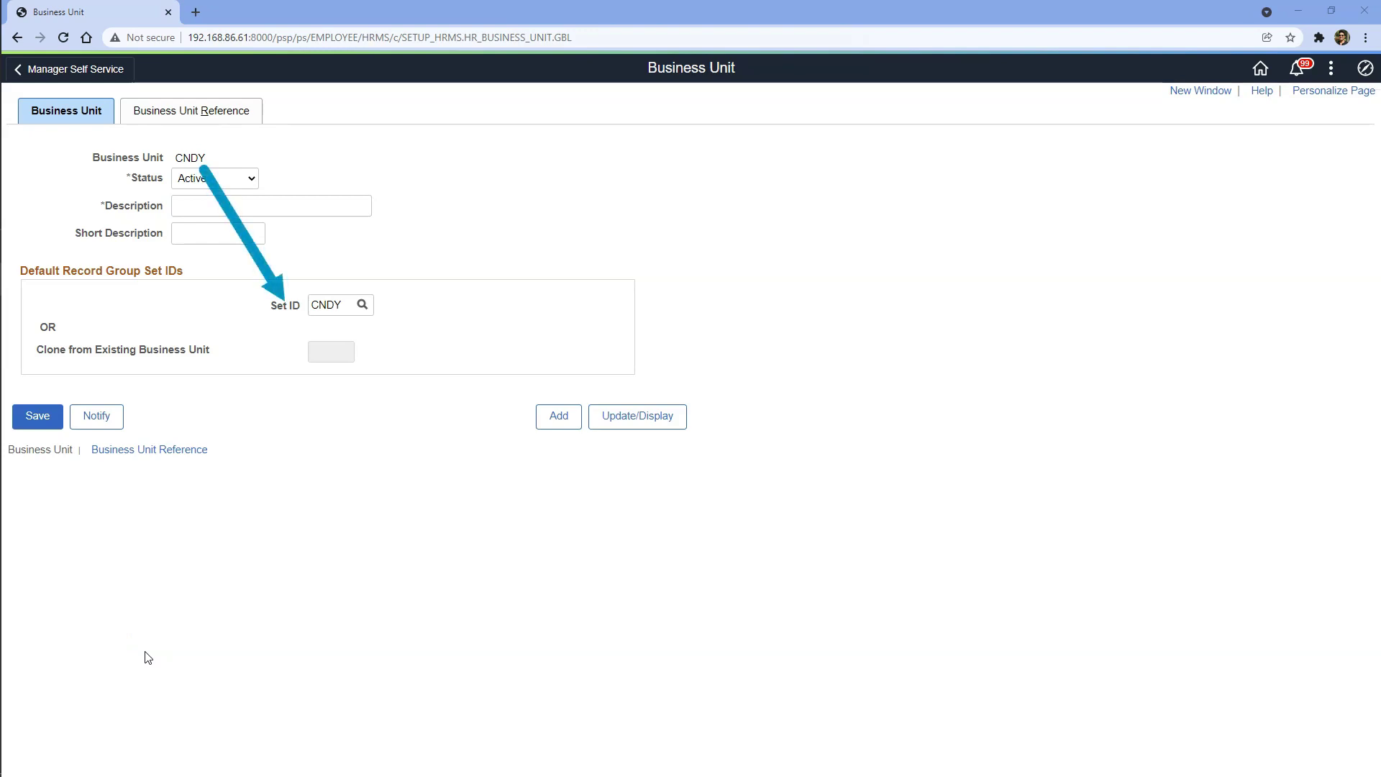
# Step: Check that the Set ID defaults to CNDY, matching the business unit code
pyautogui.click(327, 306)
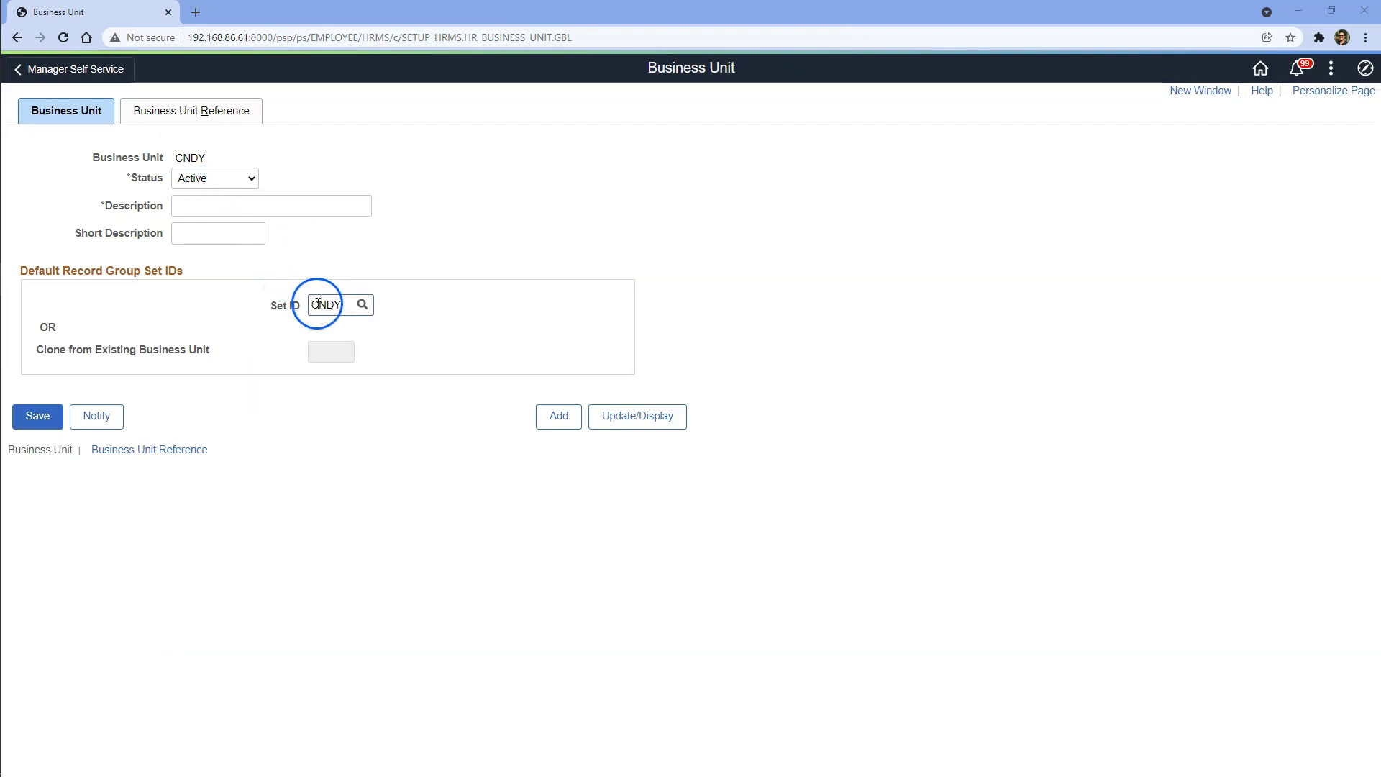
pyautogui.doubleClick(327, 307)
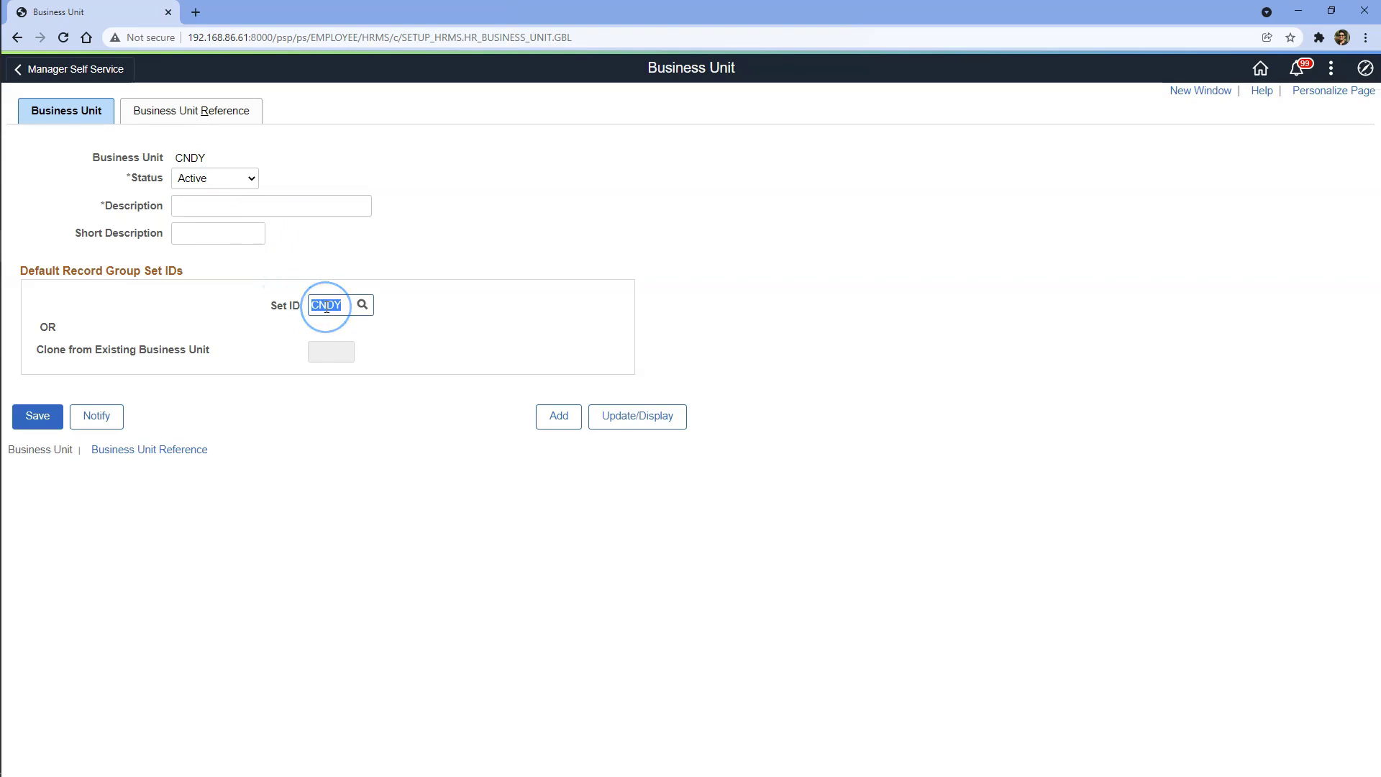
pyautogui.click(188, 159)
pyautogui.doubleClick(188, 158)
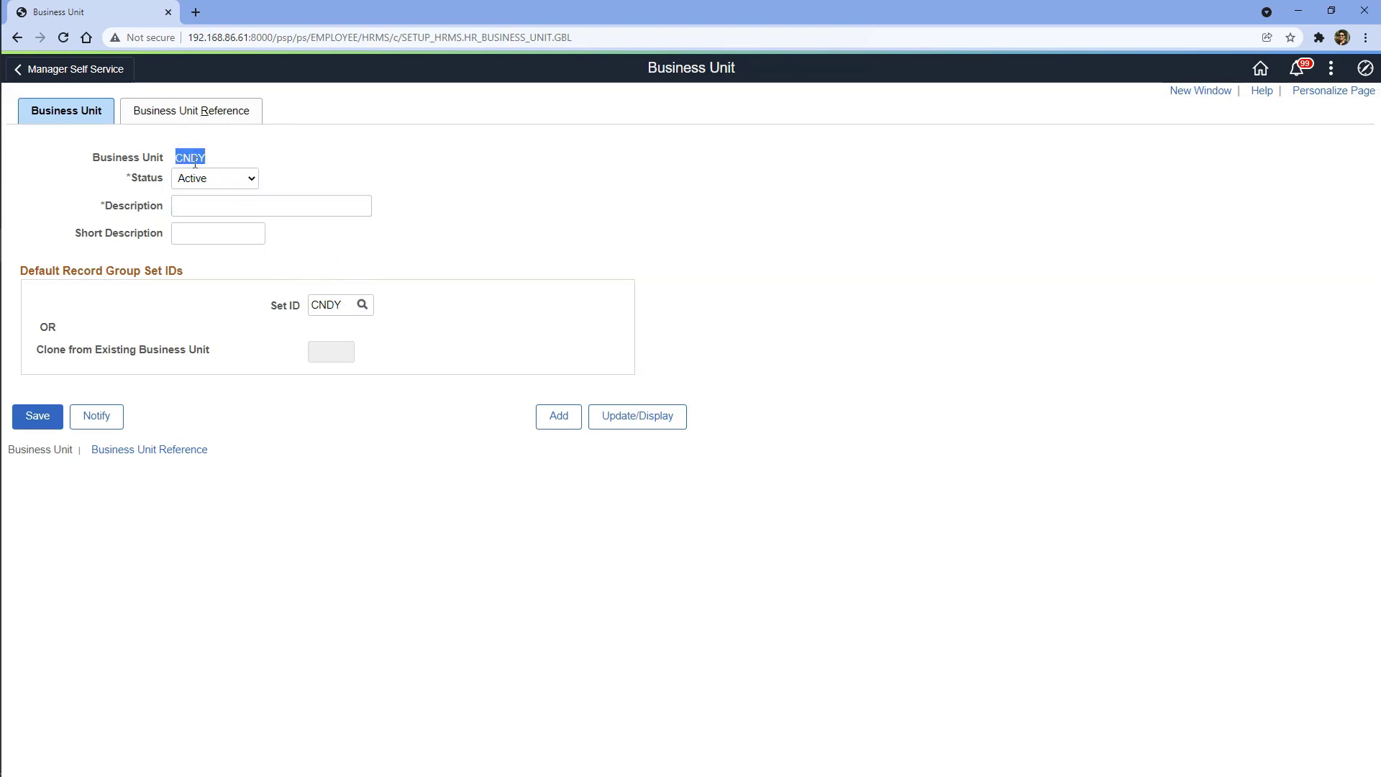
pyautogui.doubleClick(323, 305)
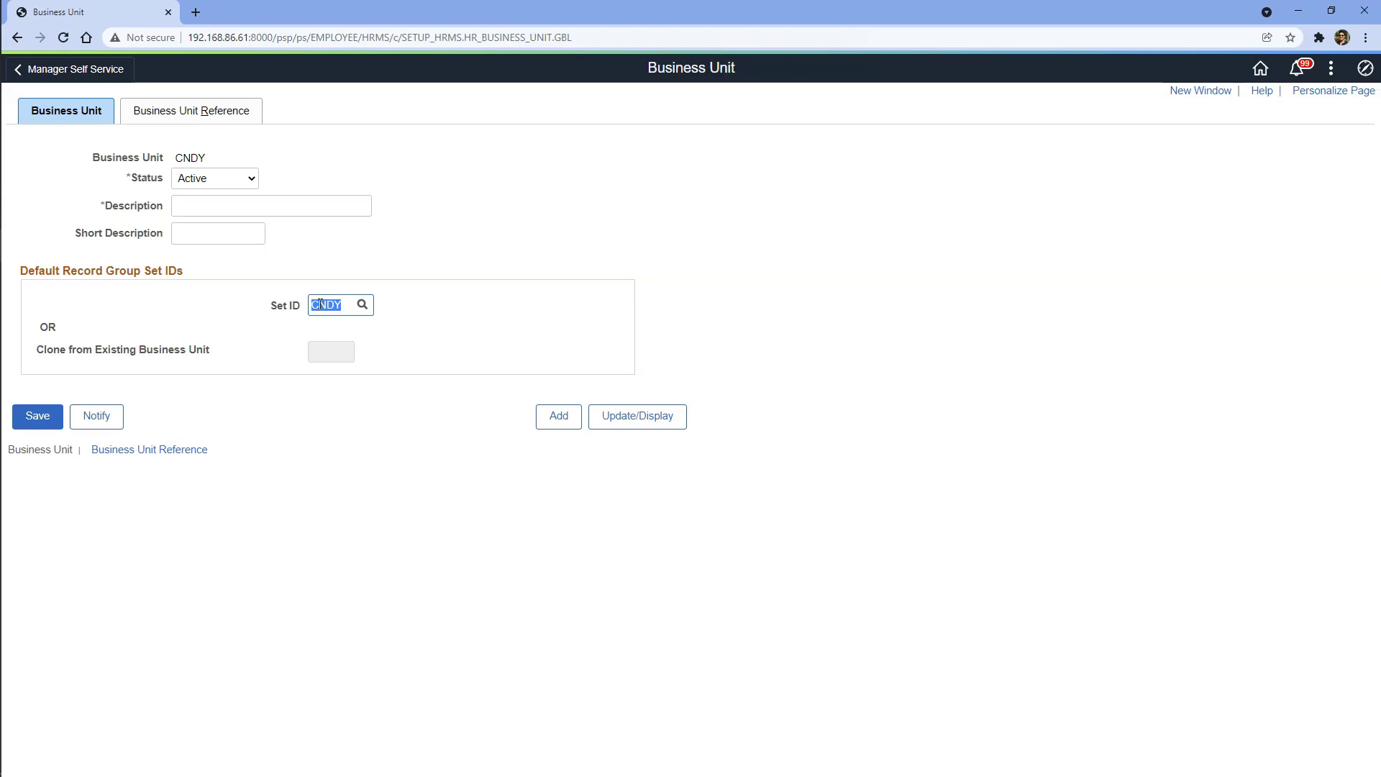
# Step: Enter description 'Bob Candy Division' and short description 'Bob Candy', then save the business unit
pyautogui.click(244, 208)
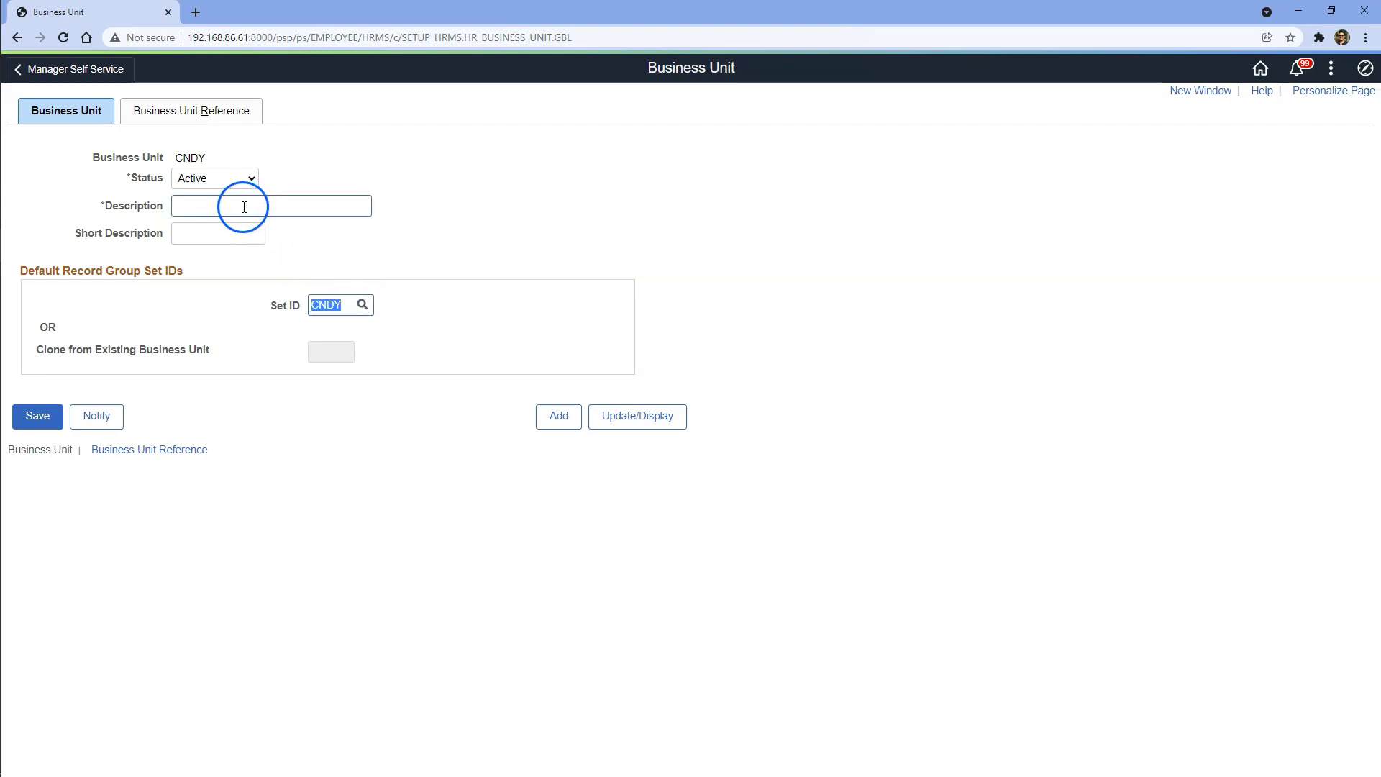
pyautogui.write('Bob Candy Division')
pyautogui.press('Tab')
pyautogui.write('Bob Candy')
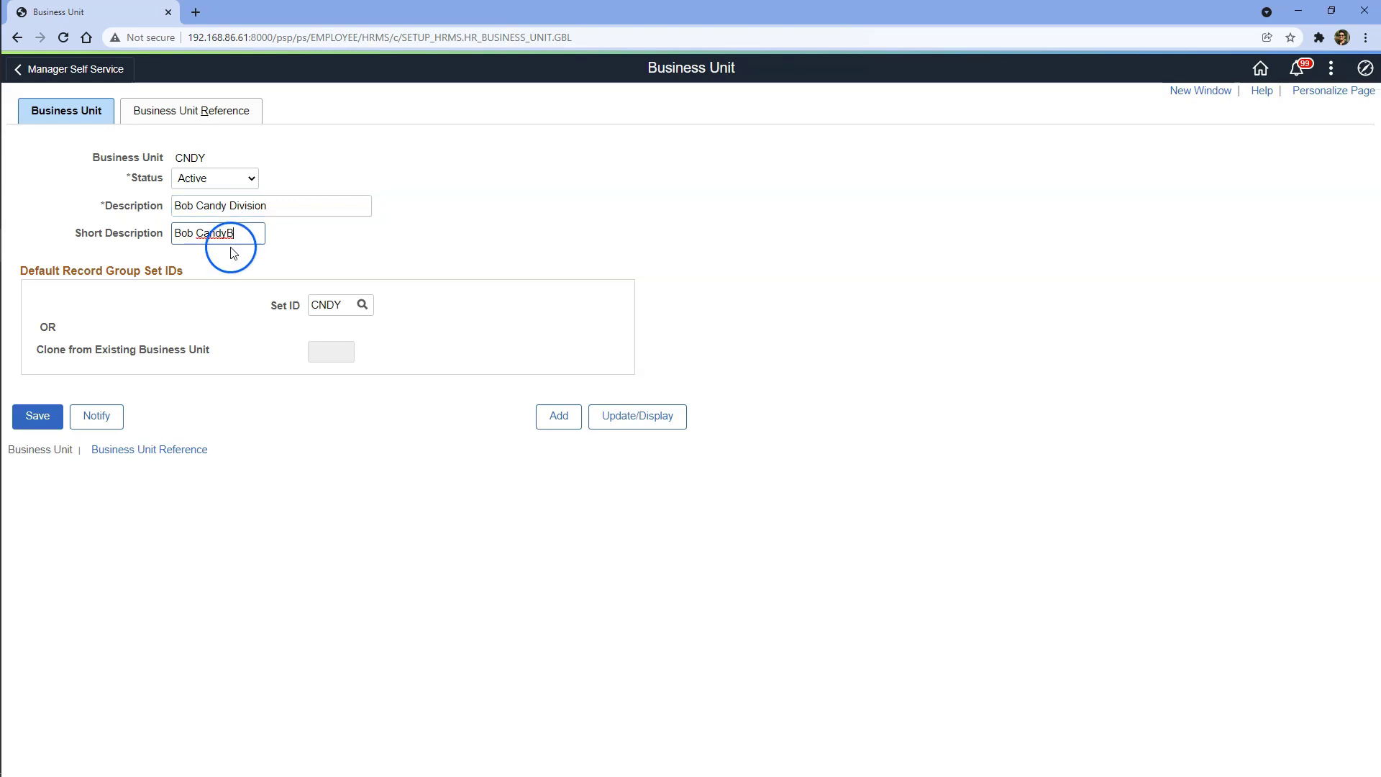
pyautogui.click(40, 417)
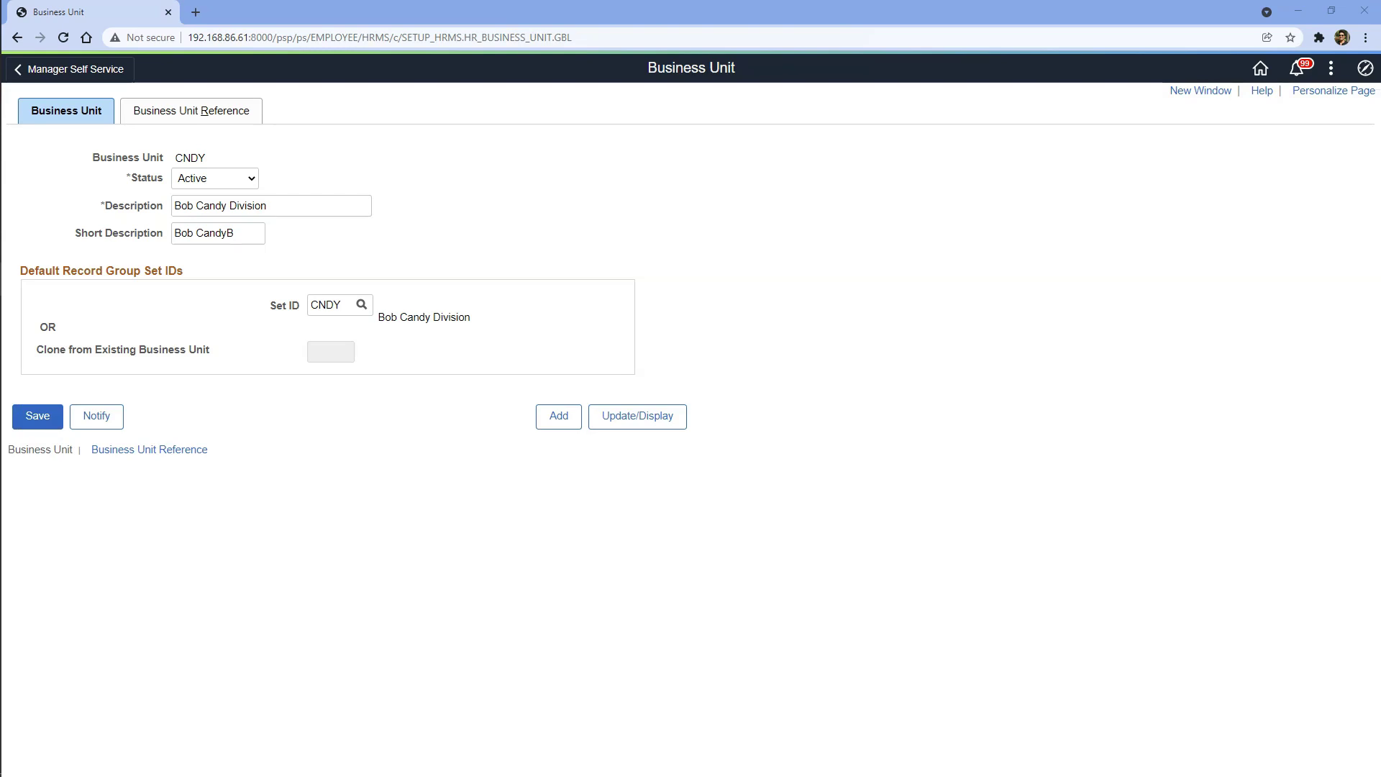
# Step: Review the CNDY Set ID on the saved business unit and reopen the Navigator
pyautogui.doubleClick(325, 305)
pyautogui.doubleClick(315, 306)
pyautogui.doubleClick(316, 306)
pyautogui.click(87, 766)
pyautogui.doubleClick(320, 305)
pyautogui.click(1364, 67)
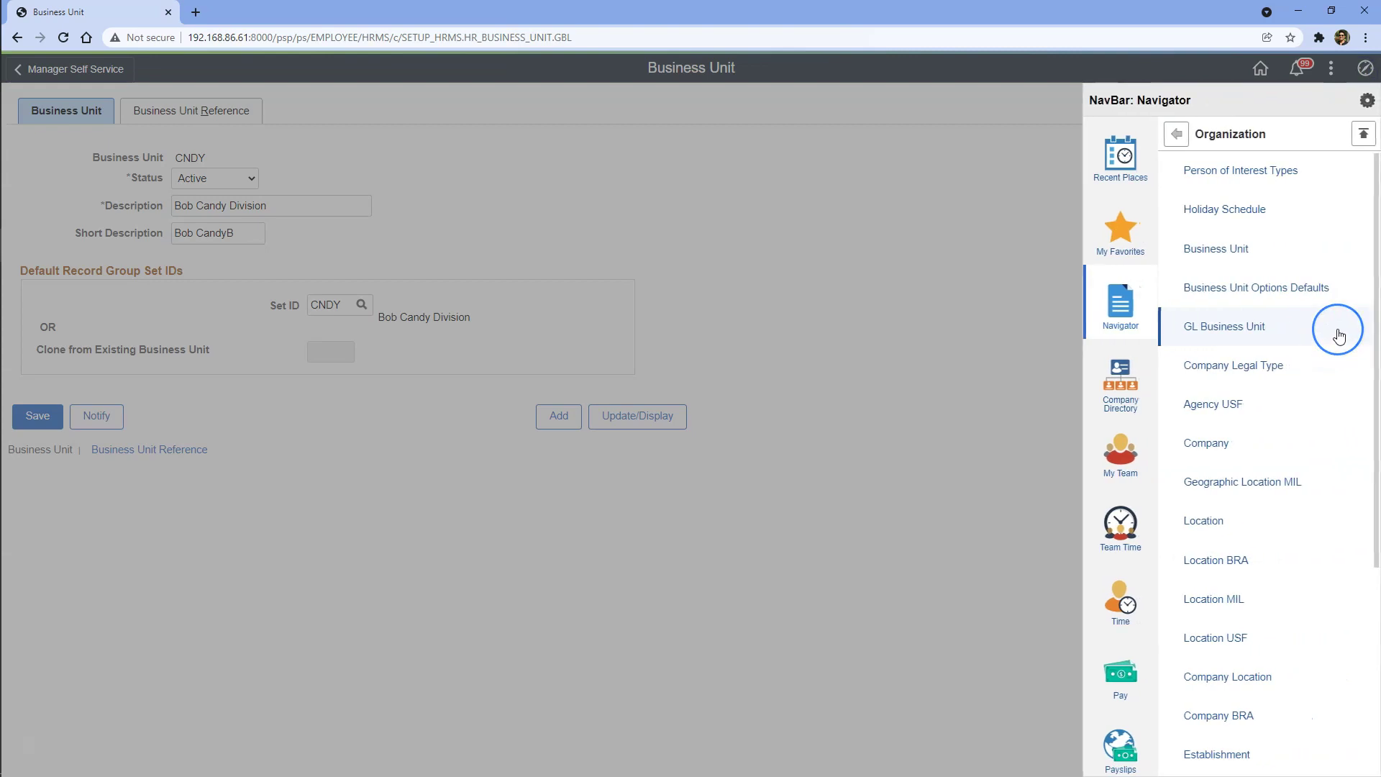
# Step: Open the Location setup page from the Organization menu
pyautogui.click(1327, 328)
pyautogui.doubleClick(1223, 134)
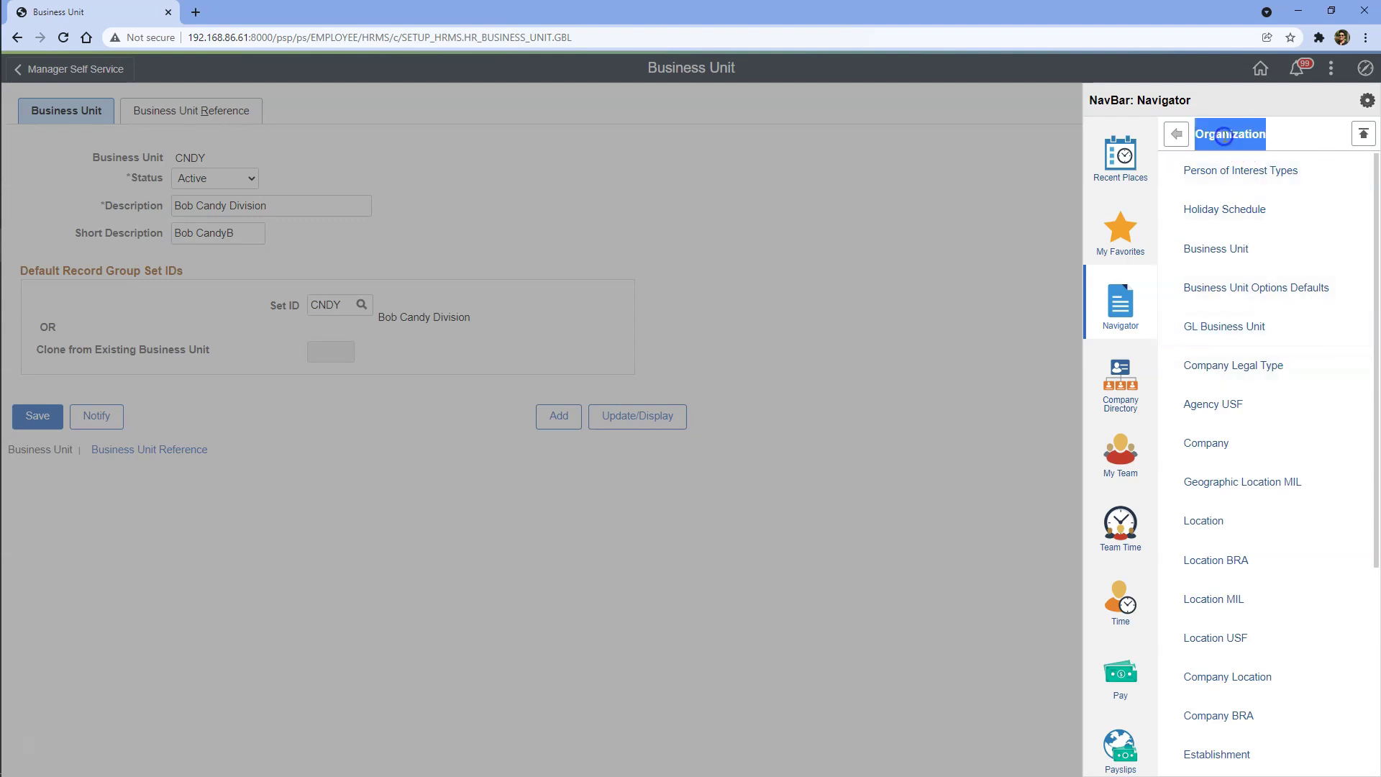
pyautogui.click(1225, 524)
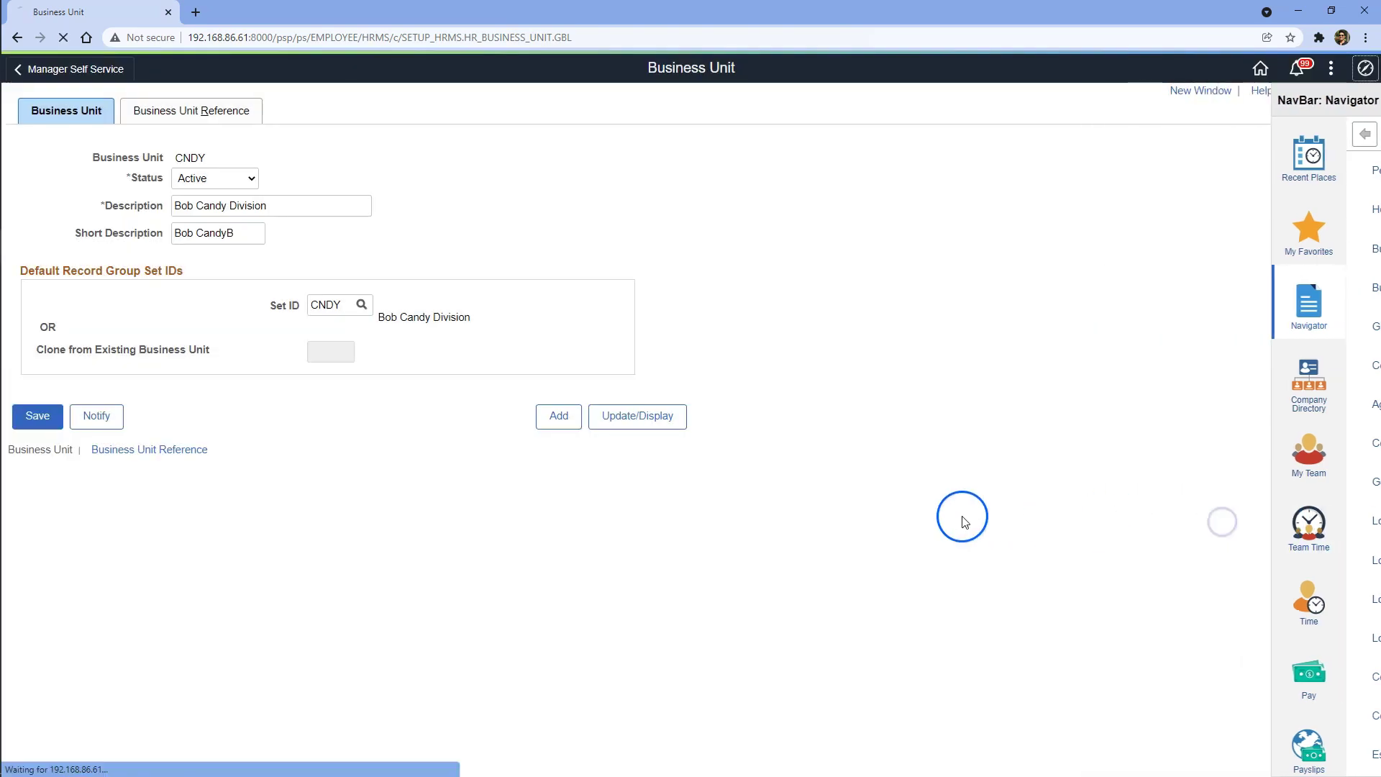
# Step: Add new location MAIN under Set ID CNDY, replacing the default SHARE
pyautogui.click(246, 176)
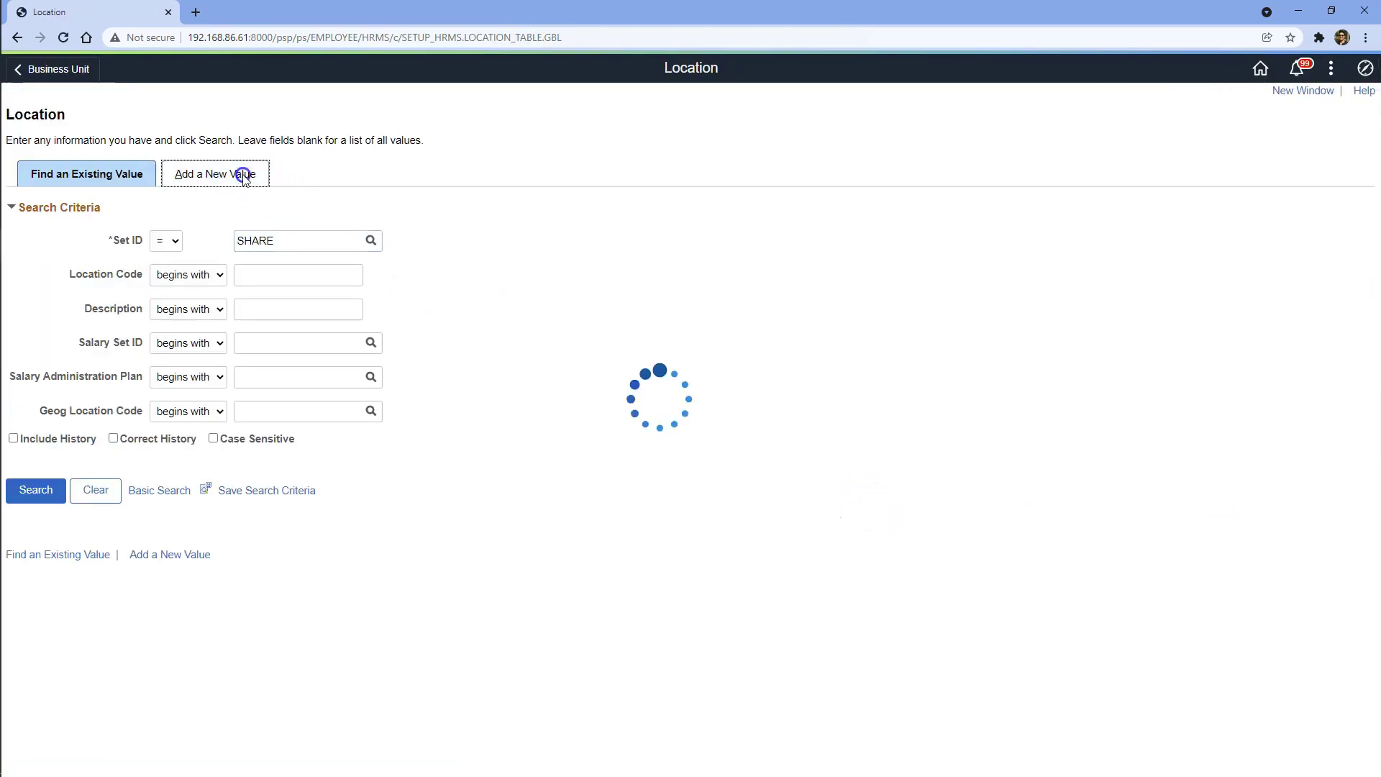
pyautogui.doubleClick(125, 214)
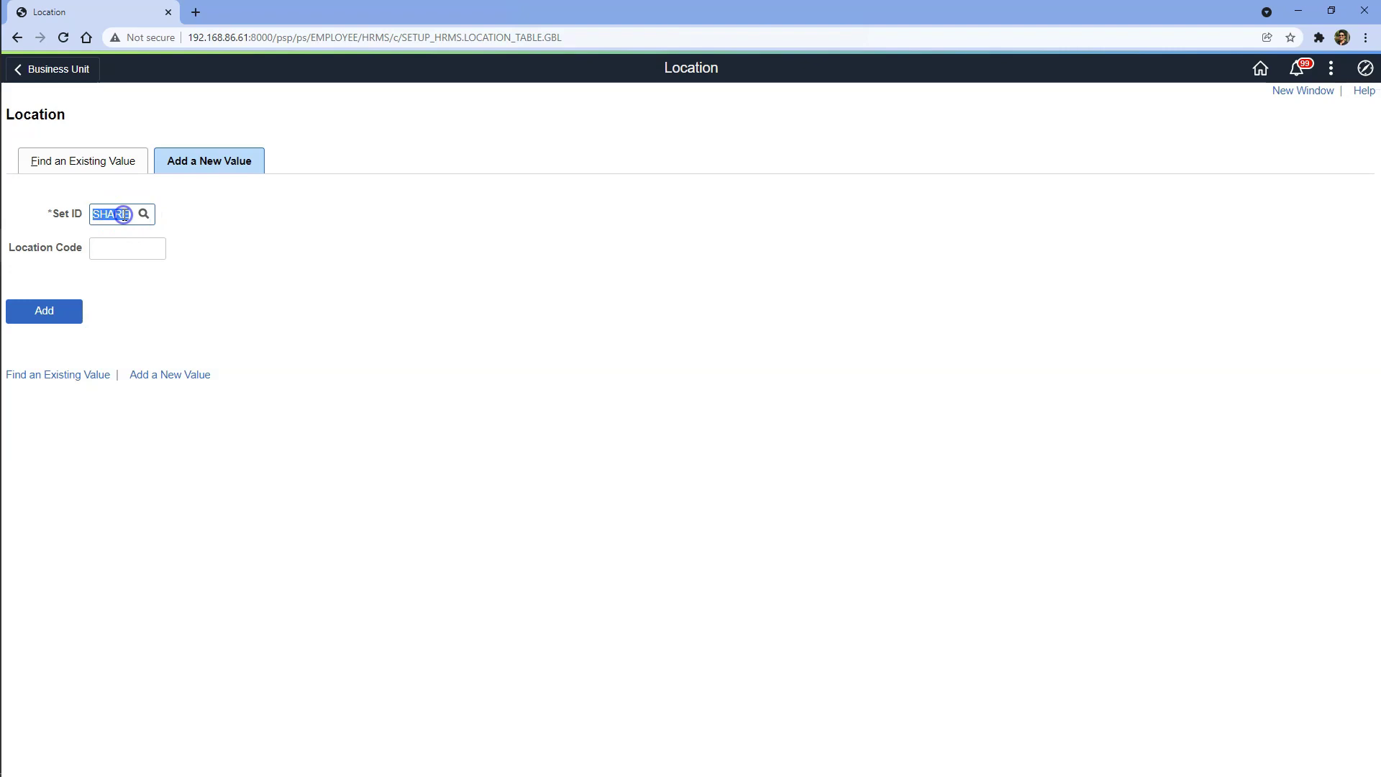
pyautogui.write('CNDY')
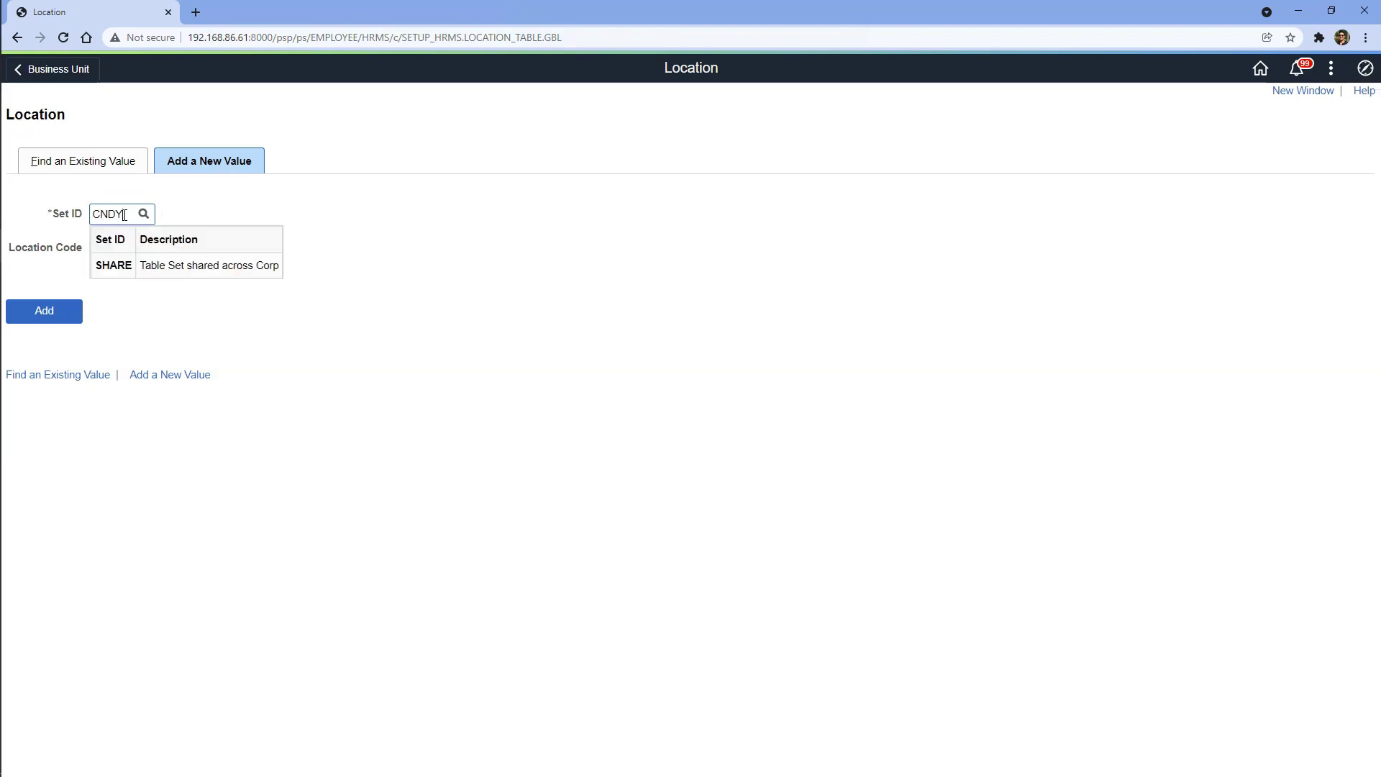
pyautogui.press('Tab')
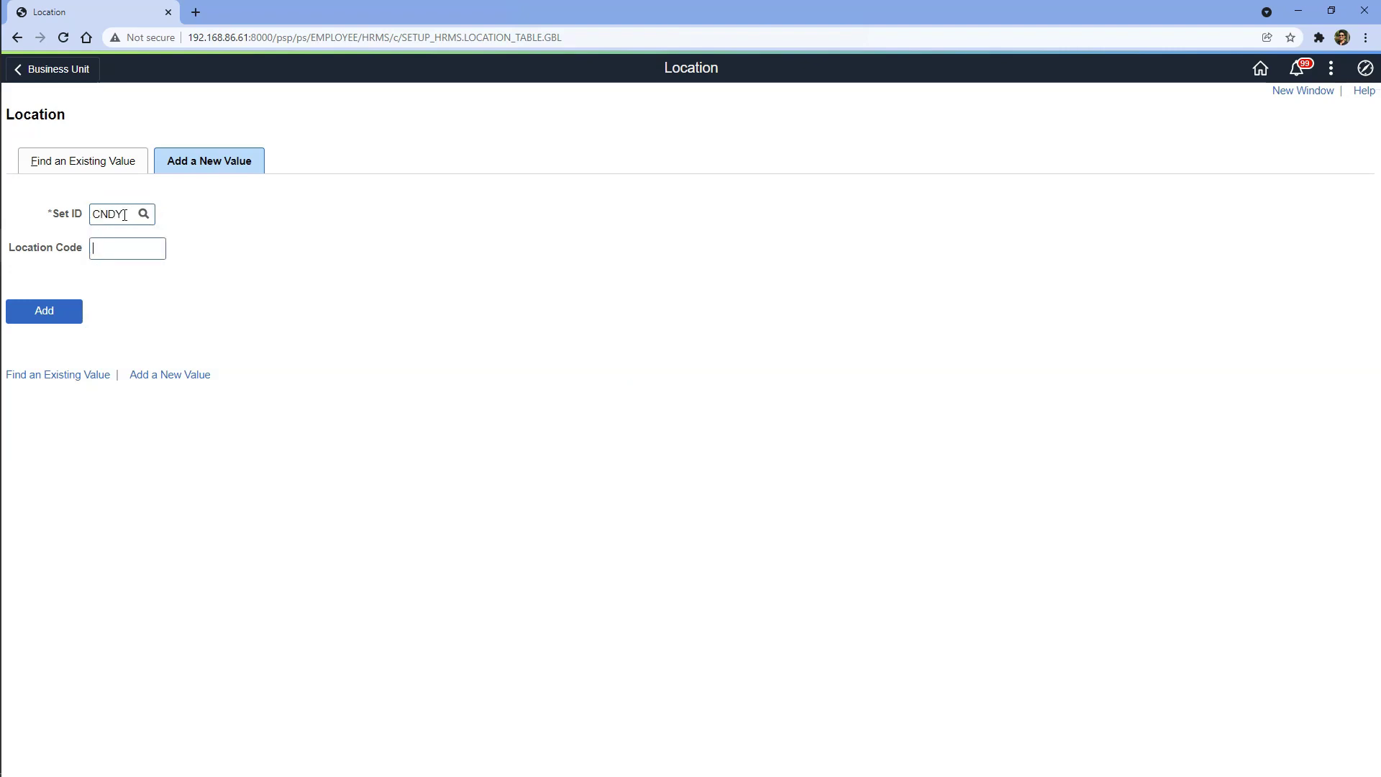
pyautogui.write('MAIN')
pyautogui.click(43, 309)
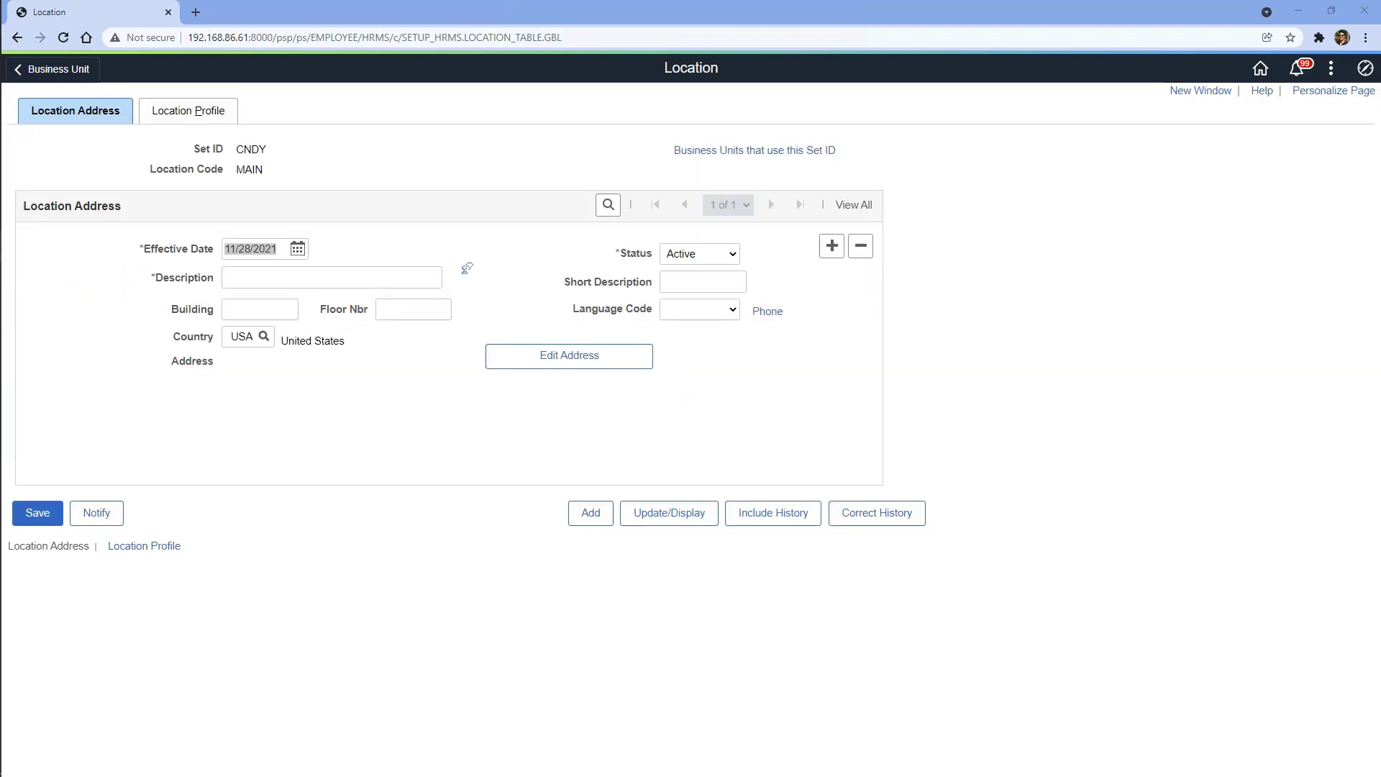
# Step: Change the location's effective date to 09/01/2021
pyautogui.moveTo(227, 249); pyautogui.dragTo(278, 249)
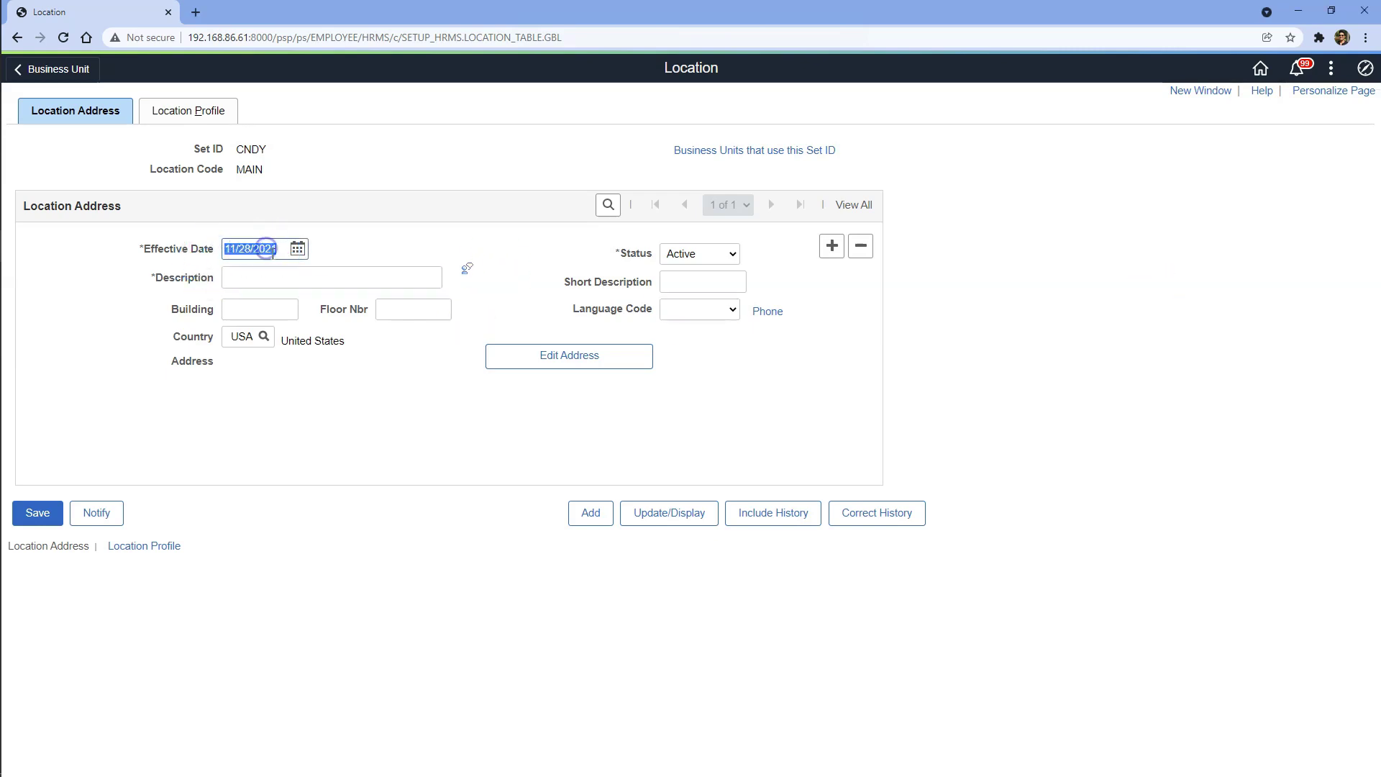
pyautogui.write('09/01/2021')
pyautogui.click(189, 249)
# Step: Describe the location as 'Head Office', short description 'Head OFC', and open Edit Address
pyautogui.click(257, 277)
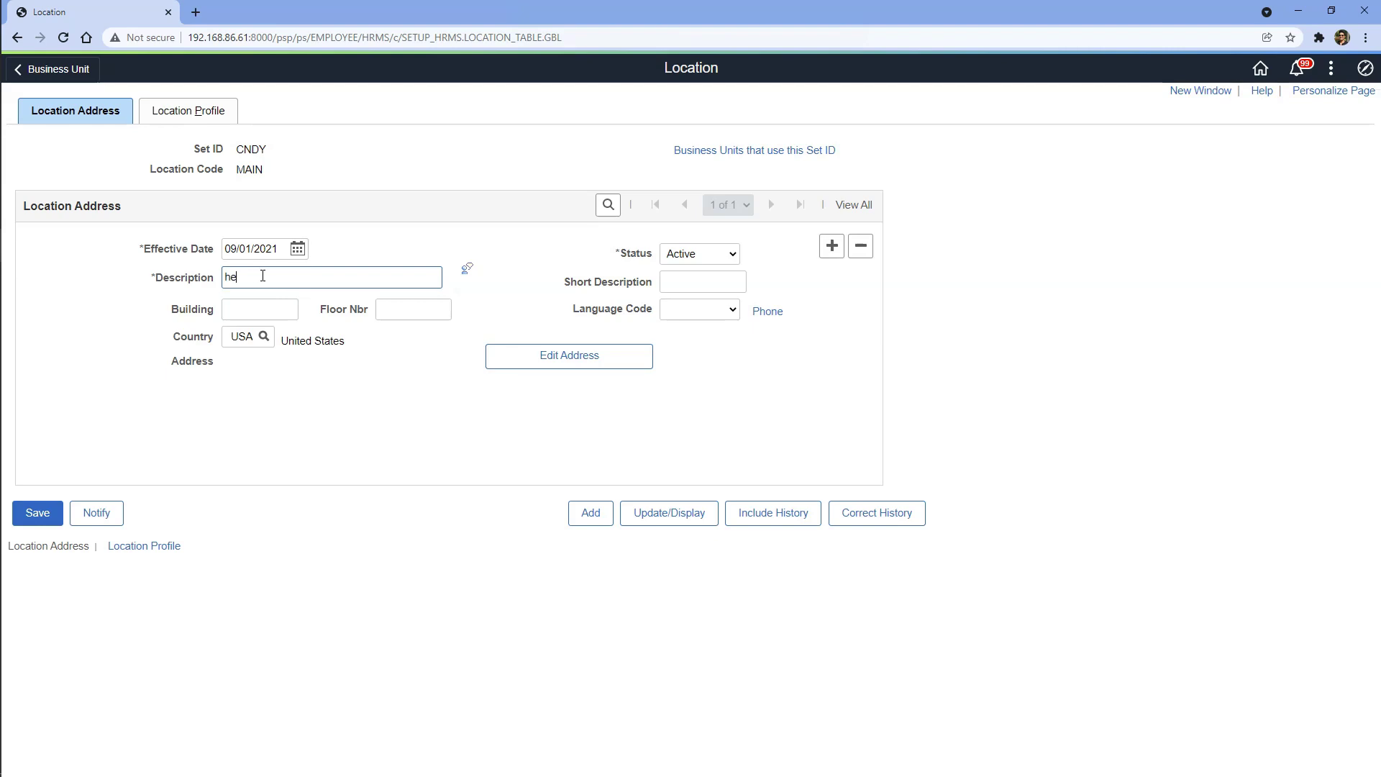
pyautogui.click(287, 279)
pyautogui.write('Head Office')
pyautogui.press('Tab')
pyautogui.write('Head OFC')
pyautogui.click(547, 364)
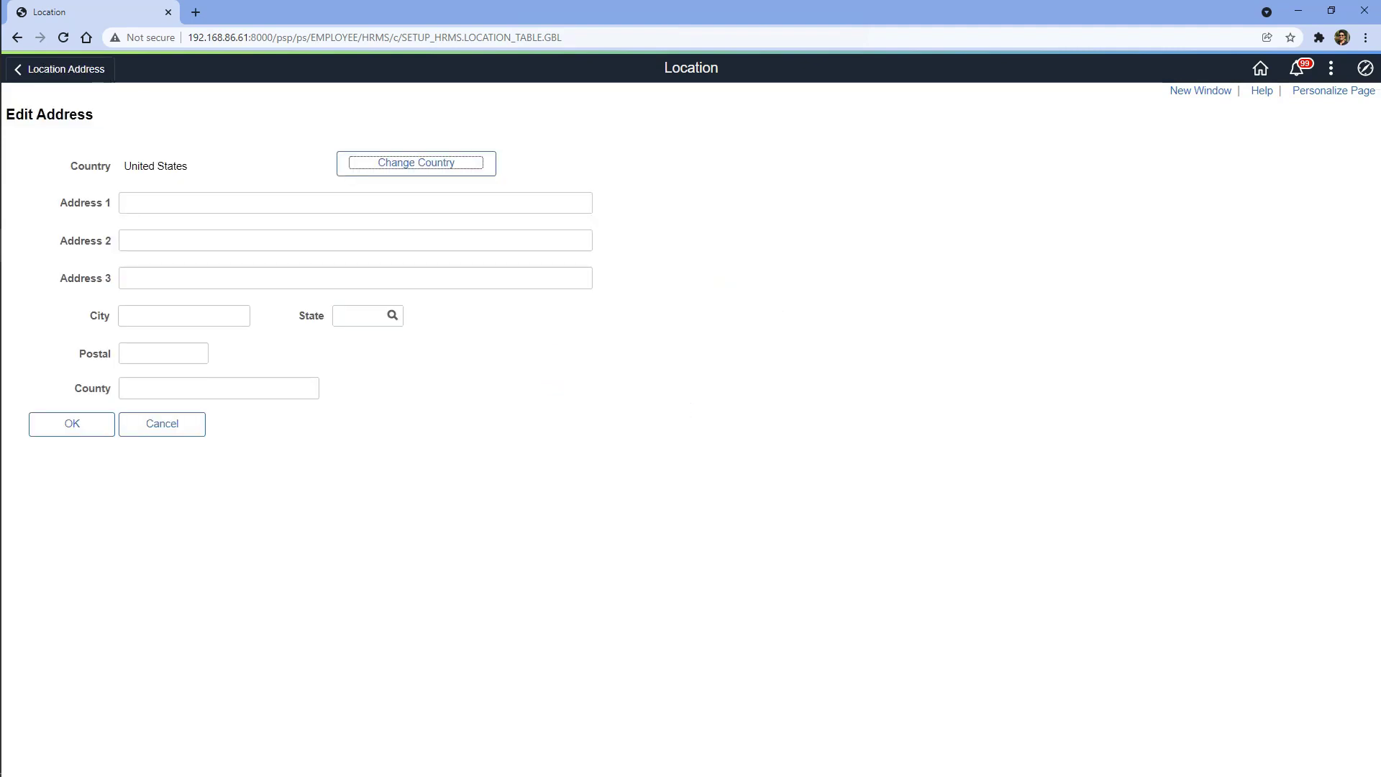
# Step: Accept the Washington, DC 20002 address, save location MAIN, and reopen the Navigator
pyautogui.click(120, 606)
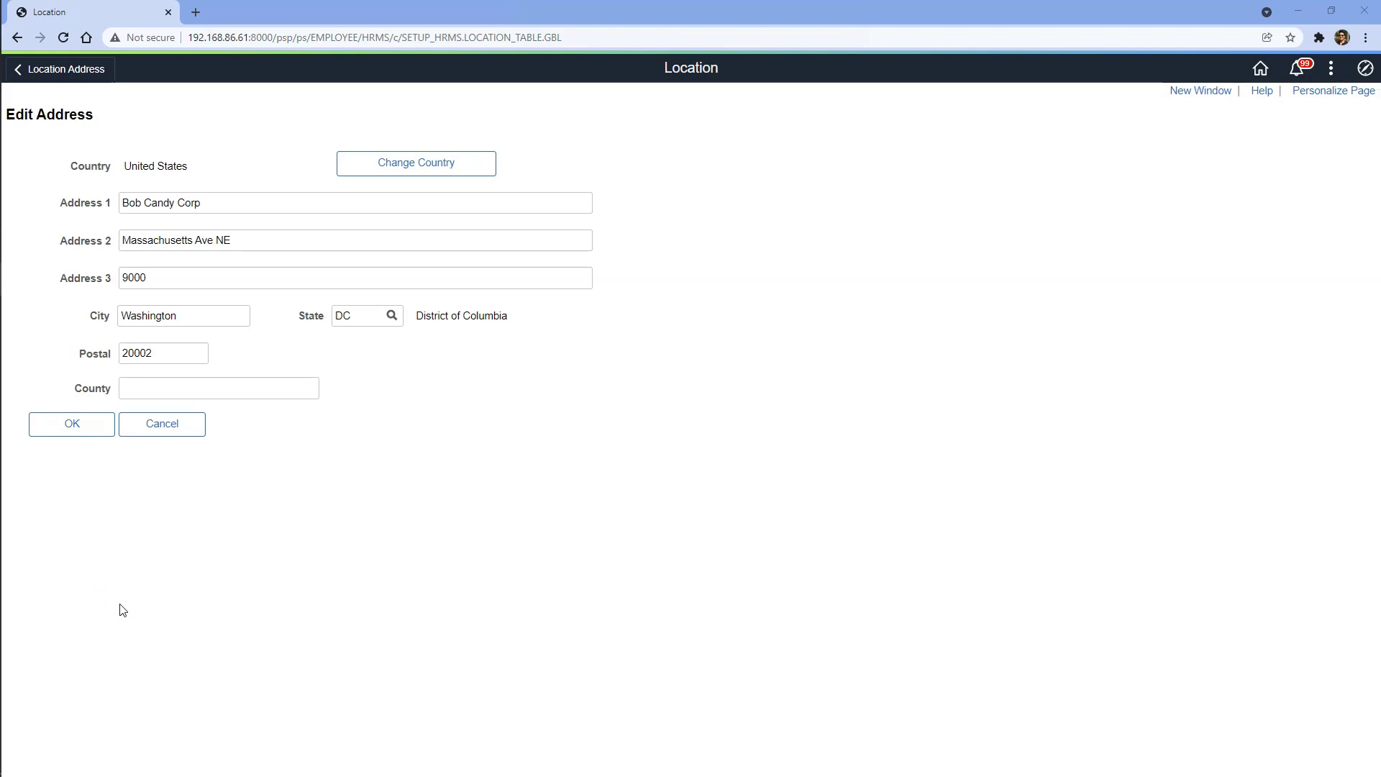
pyautogui.click(72, 429)
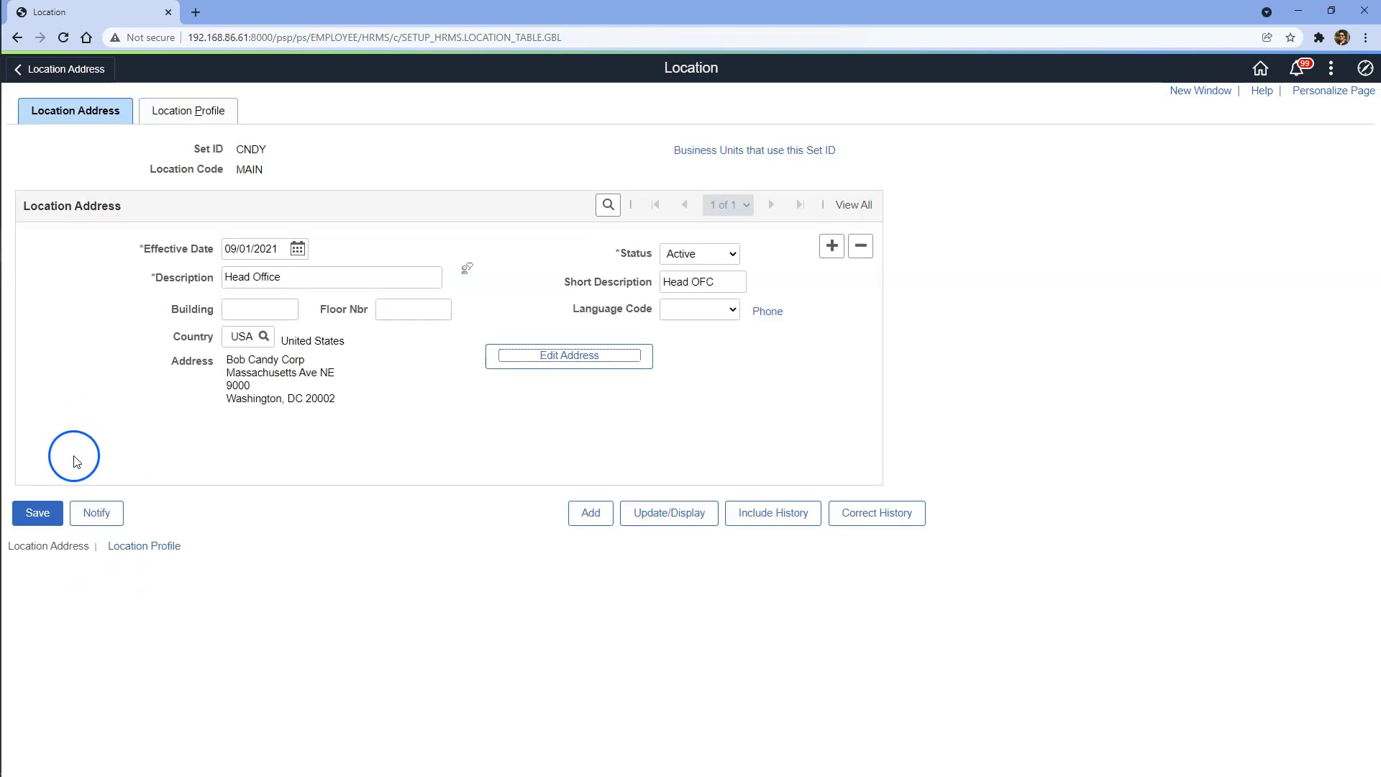
pyautogui.click(37, 510)
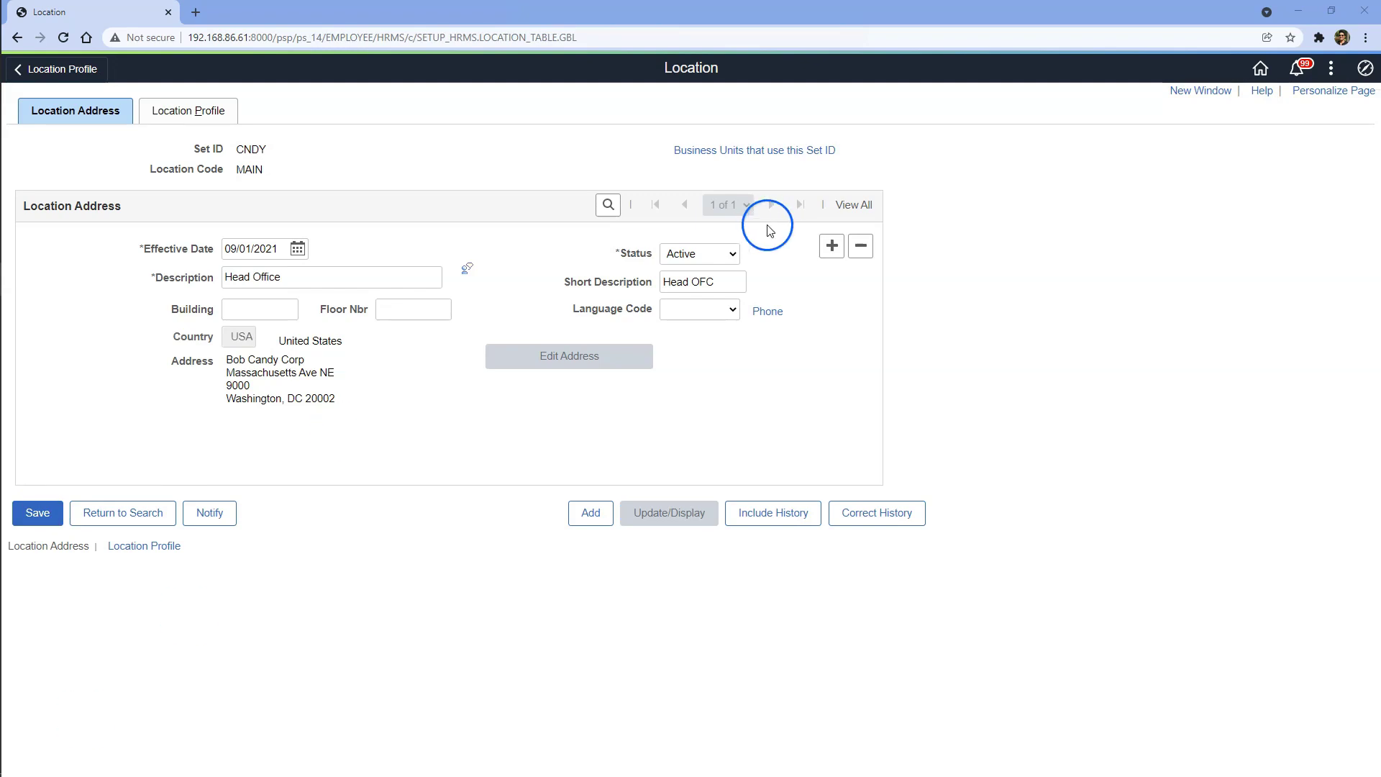
pyautogui.click(1365, 69)
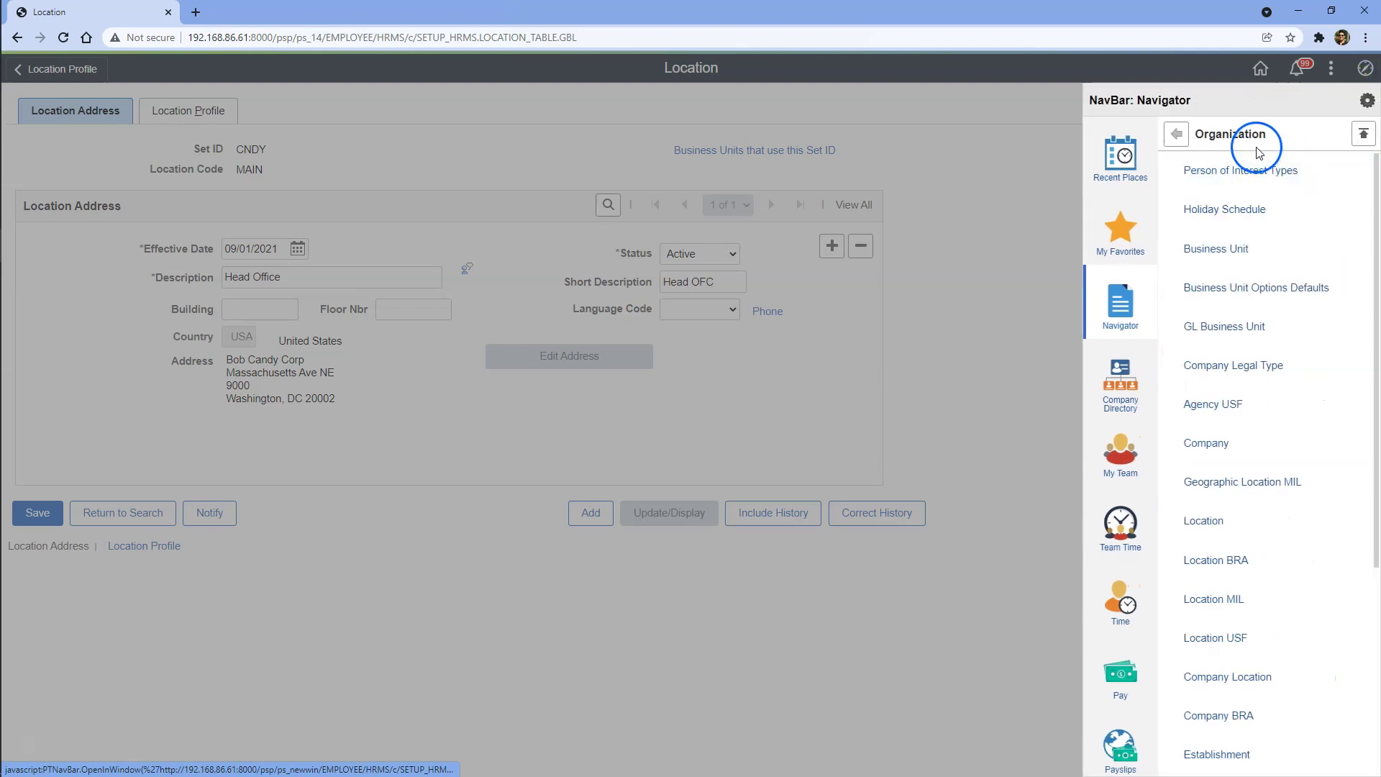
# Step: Open Organization > Company and add a new company with code BOB
pyautogui.doubleClick(1234, 137)
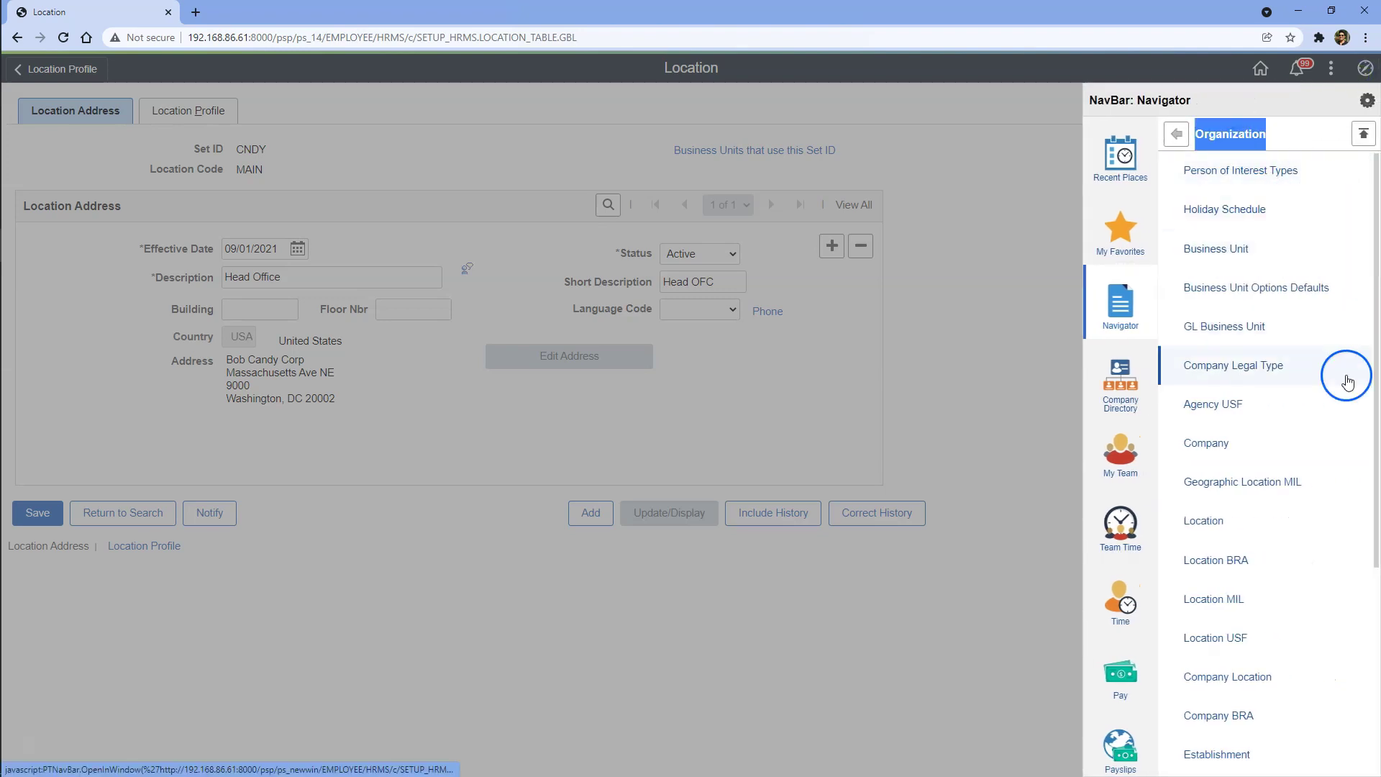
pyautogui.click(1234, 452)
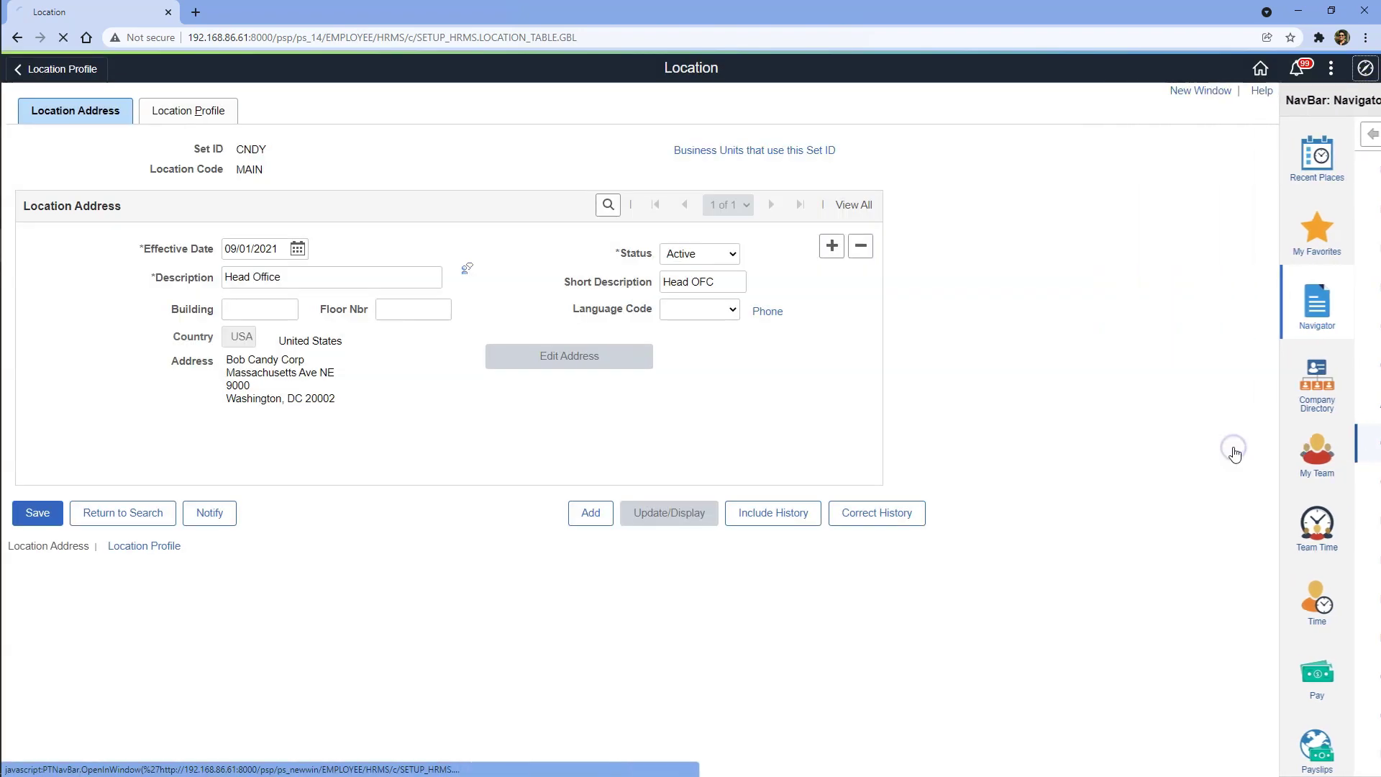
pyautogui.click(219, 177)
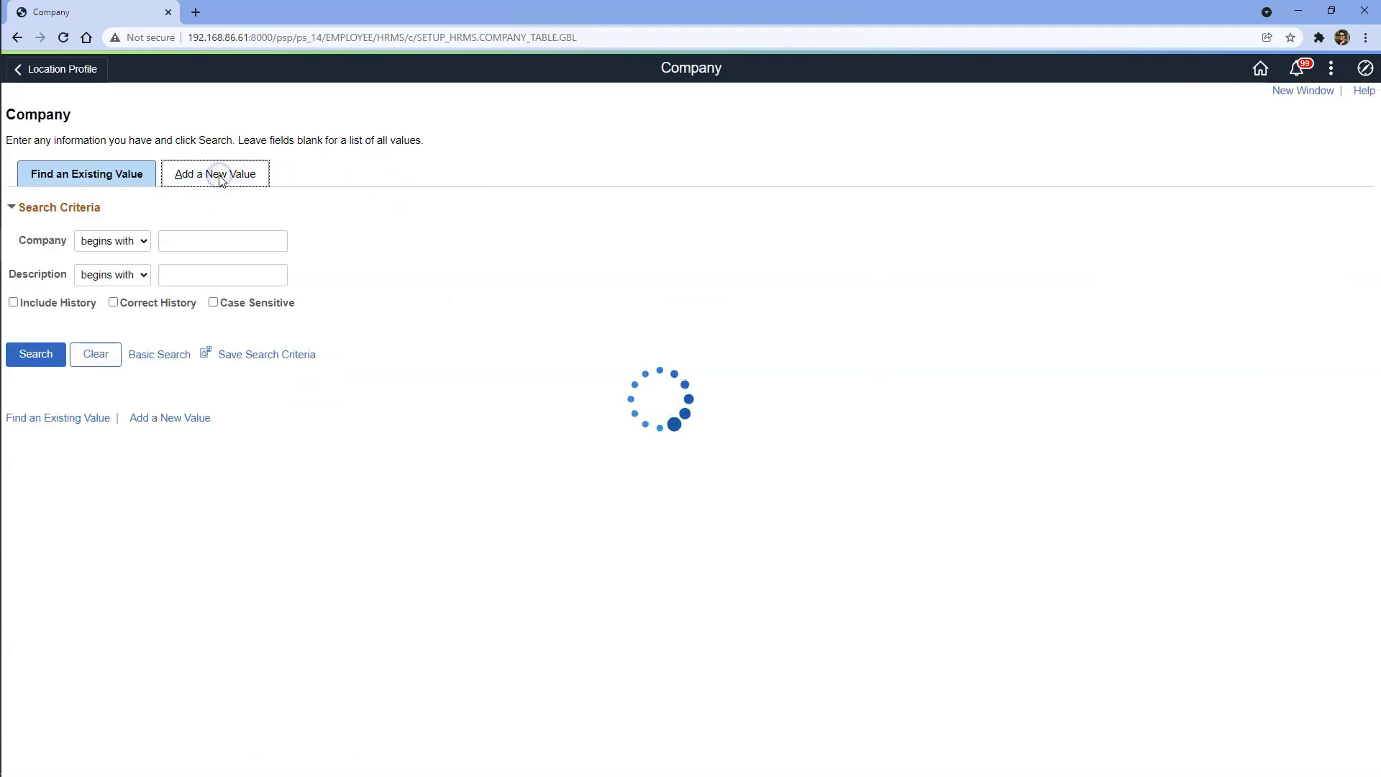
pyautogui.click(75, 217)
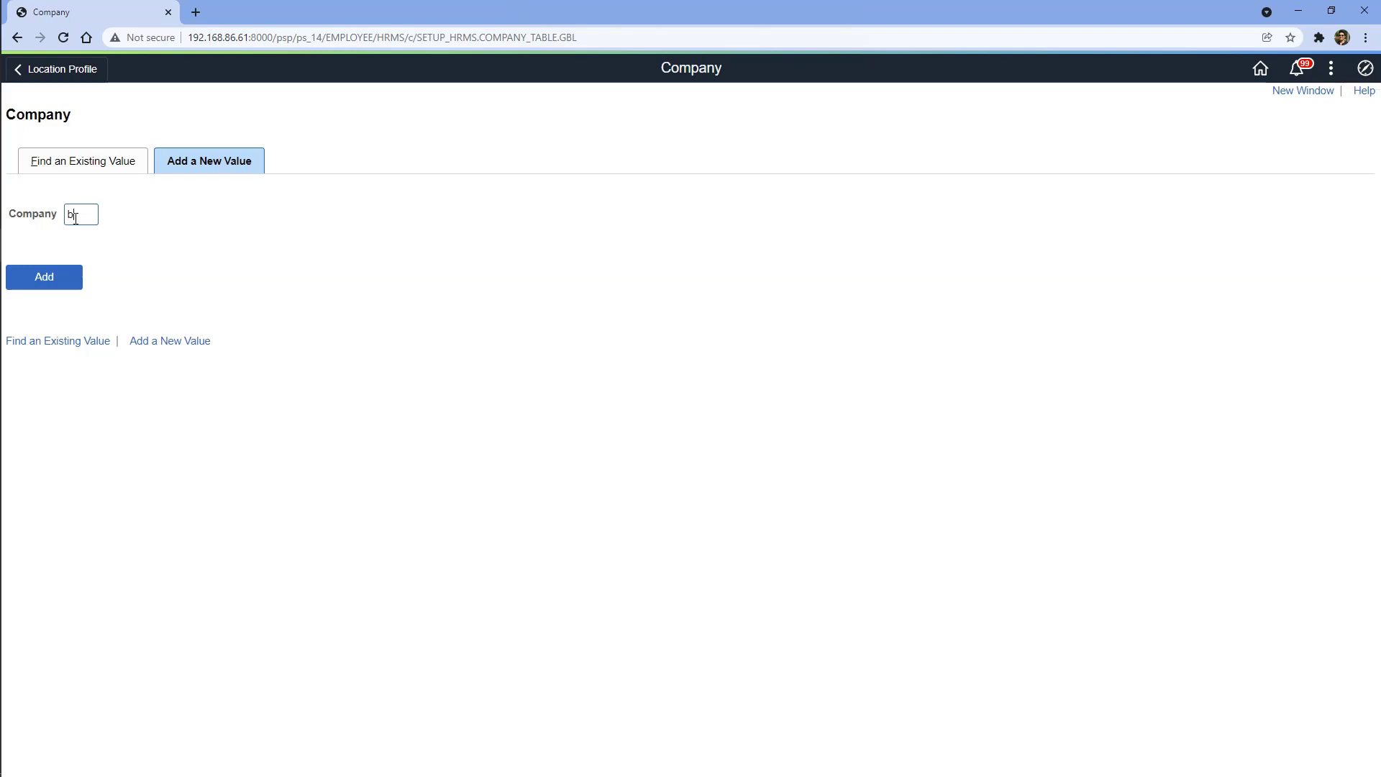
pyautogui.write('BS')
pyautogui.press('BackSpace')
pyautogui.write('OB')
pyautogui.click(66, 278)
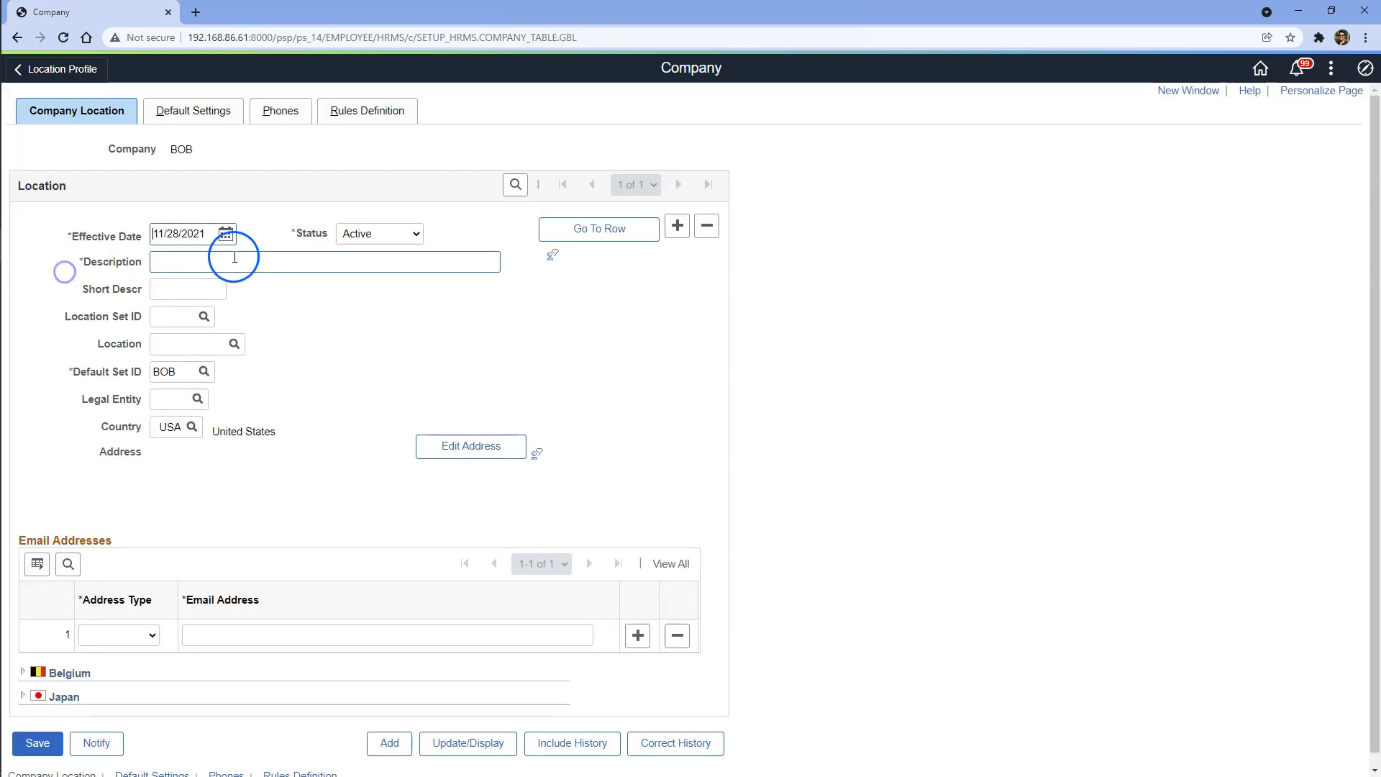
# Step: Set effective date 09/01/2021, description 'Bob Candy Corp' and short description 'Bob Candy'
pyautogui.click(322, 613)
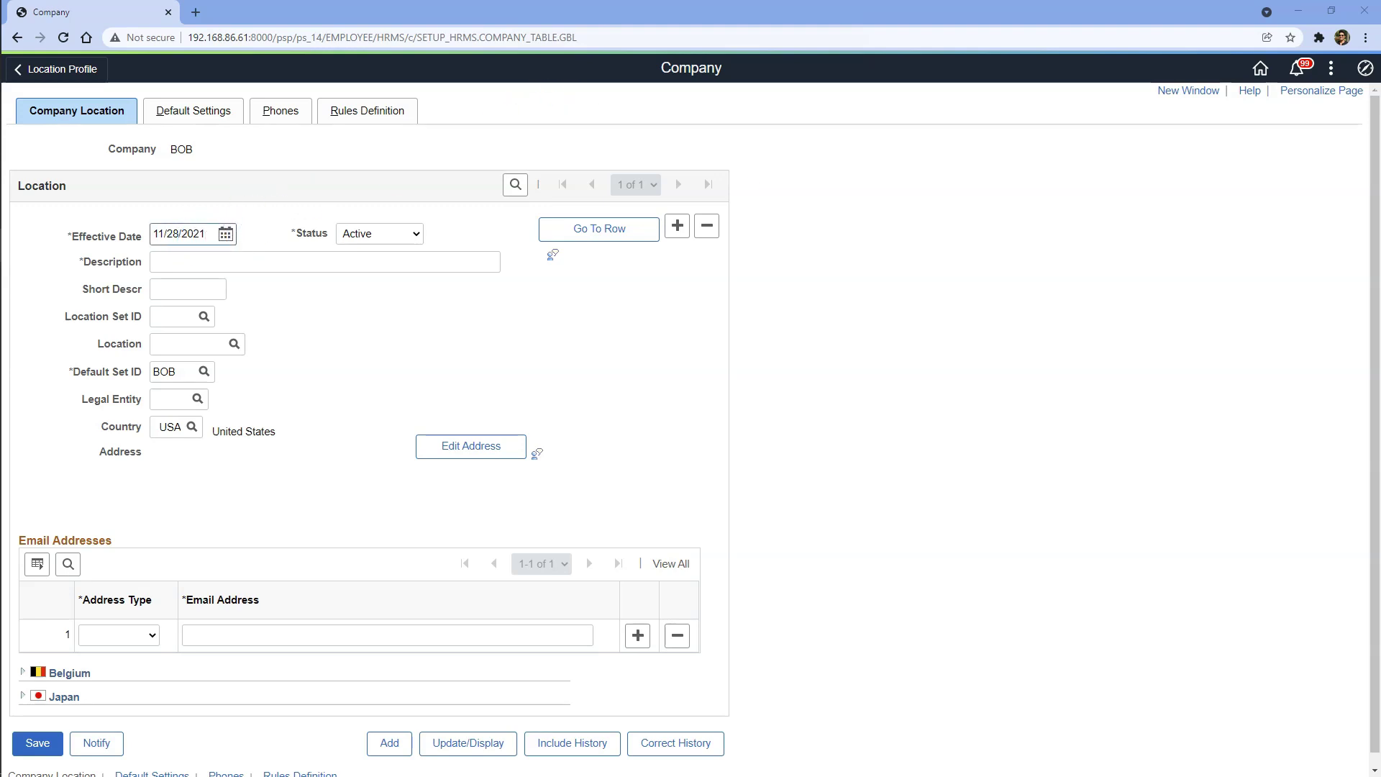
pyautogui.write('09/01/2021')
pyautogui.click(192, 262)
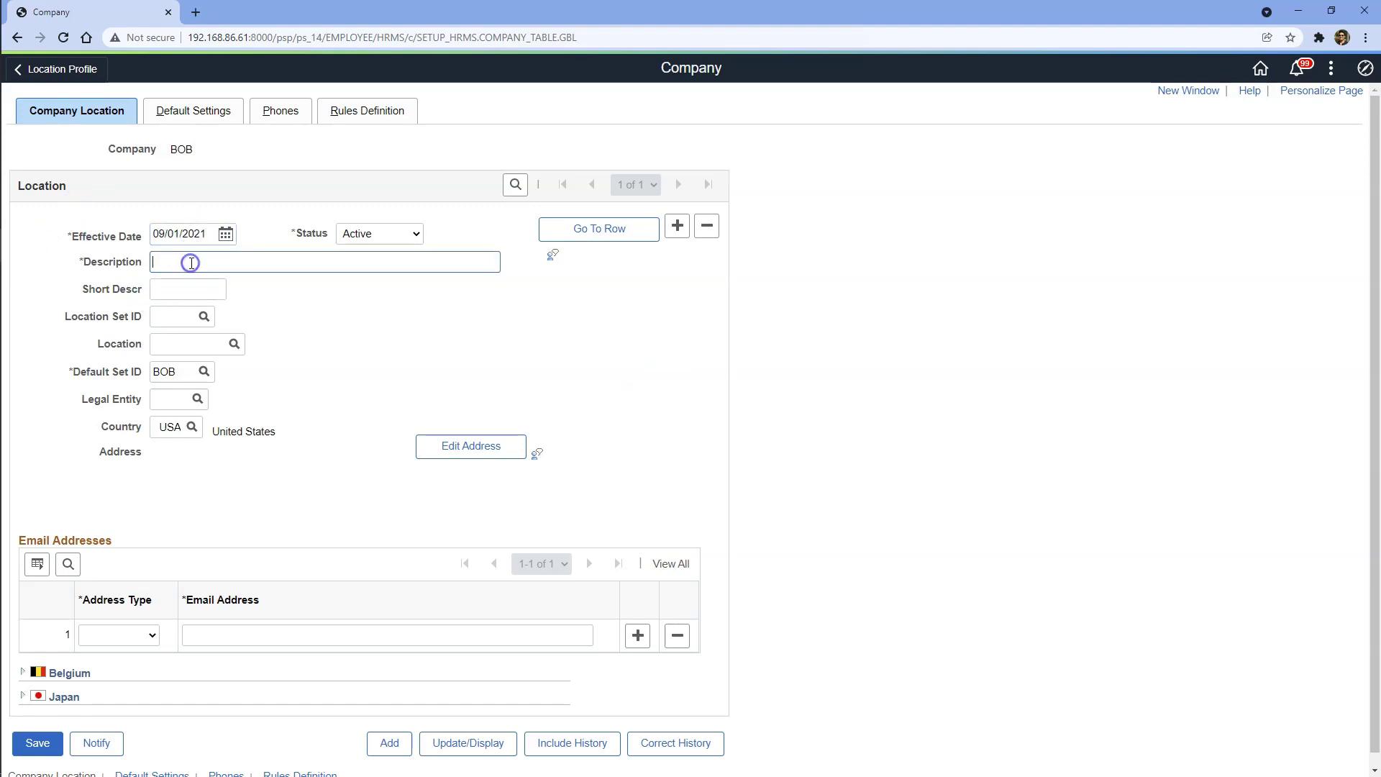
pyautogui.write('b')
pyautogui.press('BackSpace')
pyautogui.write('Bob Candy Corp')
pyautogui.click(170, 295)
pyautogui.write('Bob Candy')
# Step: Set Location Set ID CNDY, Location MAIN and Default Set ID CNDY
pyautogui.click(174, 316)
pyautogui.write('CDNY')
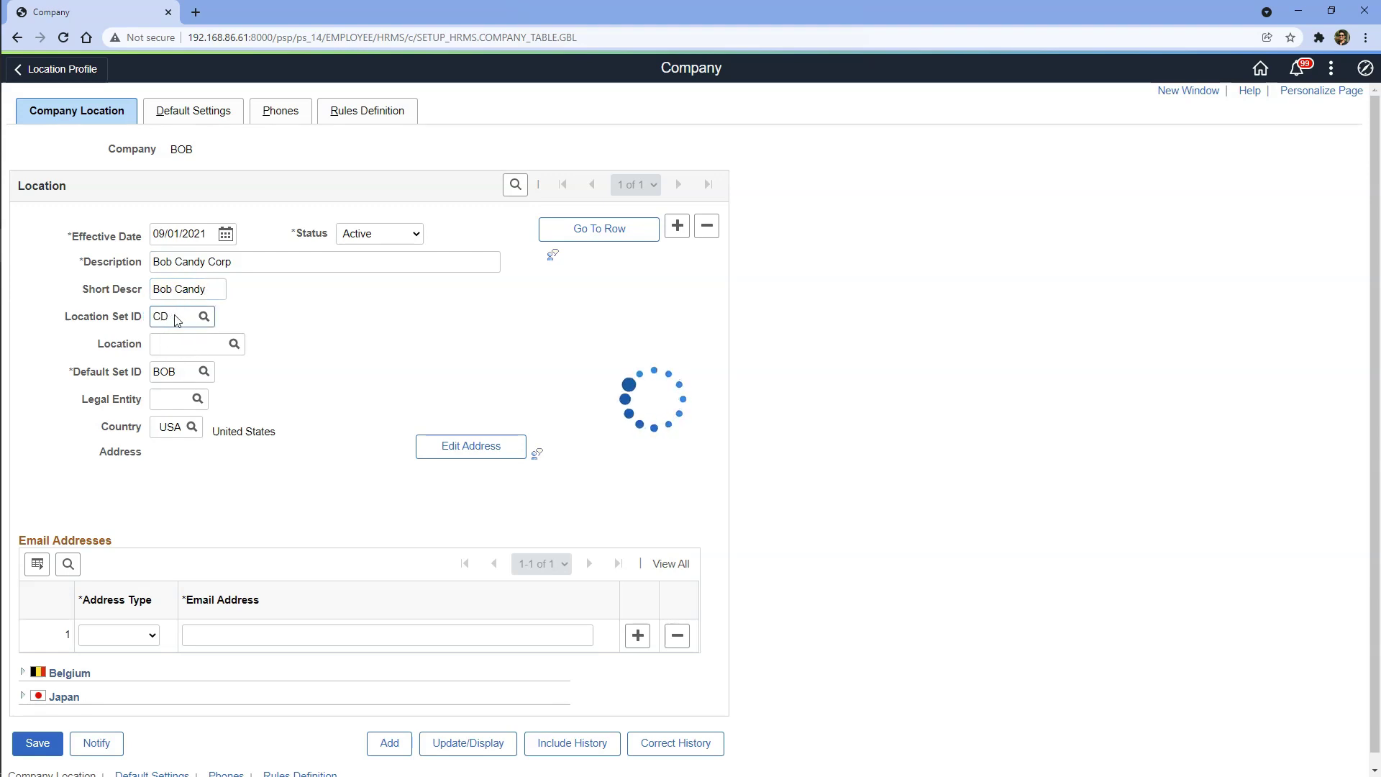
pyautogui.doubleClick(164, 316)
pyautogui.write('CNDY')
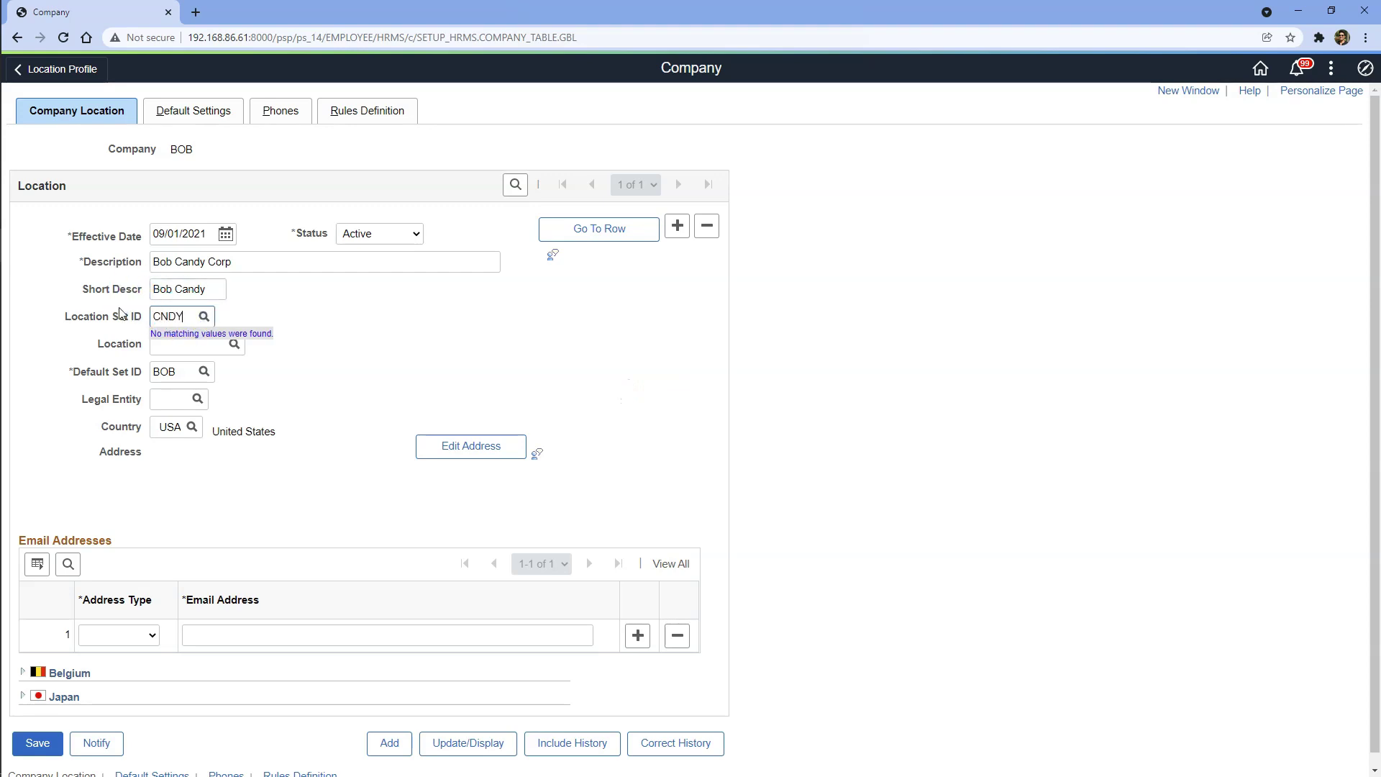
pyautogui.press('Tab')
pyautogui.click(173, 345)
pyautogui.write('MAI')
pyautogui.click(234, 536)
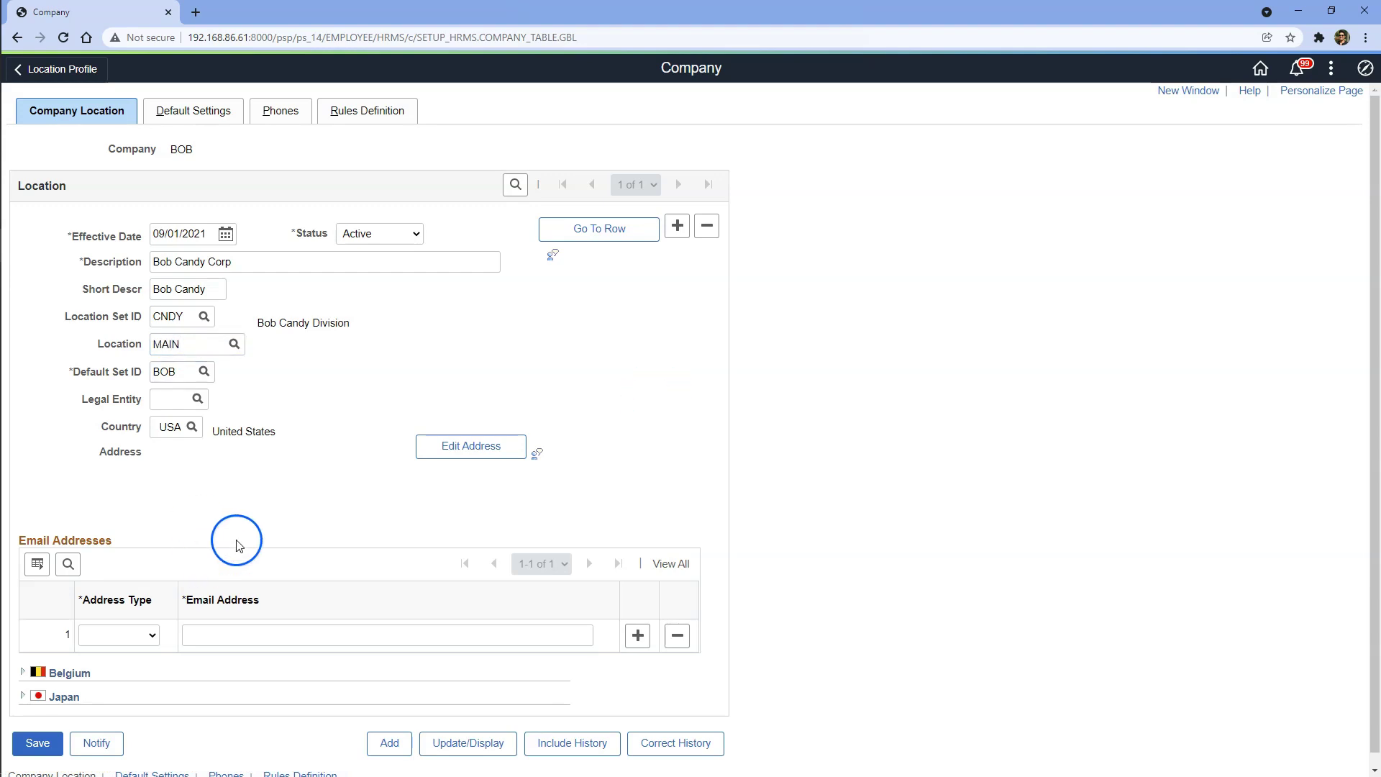
pyautogui.click(116, 343)
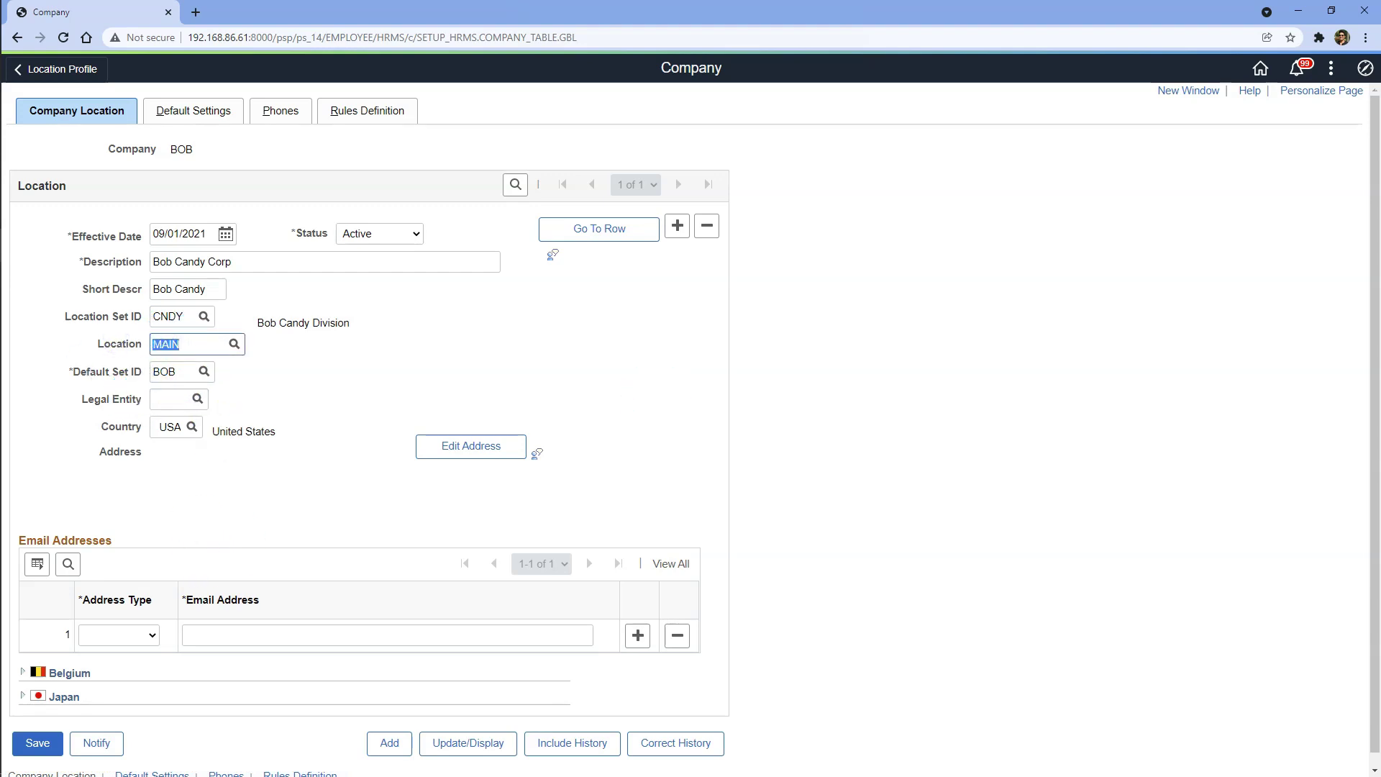
pyautogui.click(172, 372)
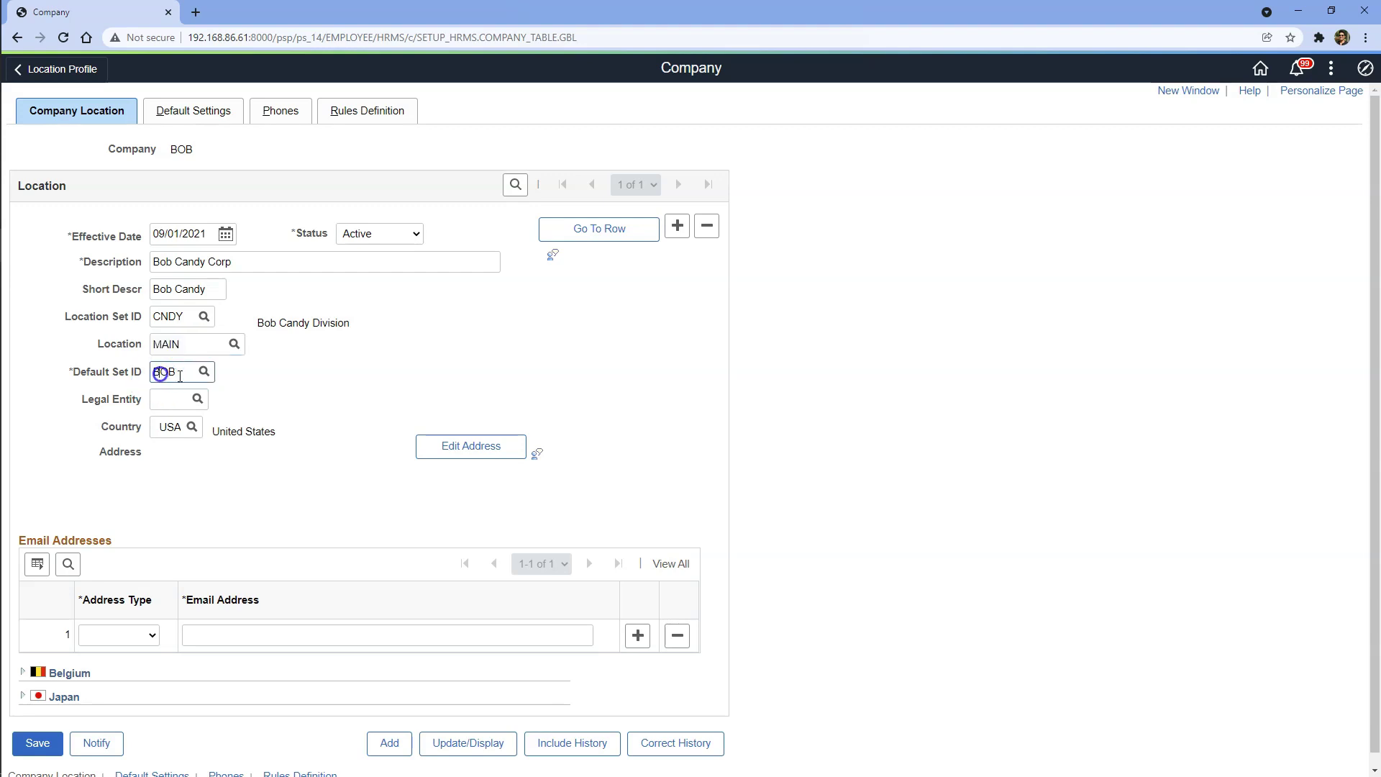
pyautogui.write('CNDY')
pyautogui.press('Tab')
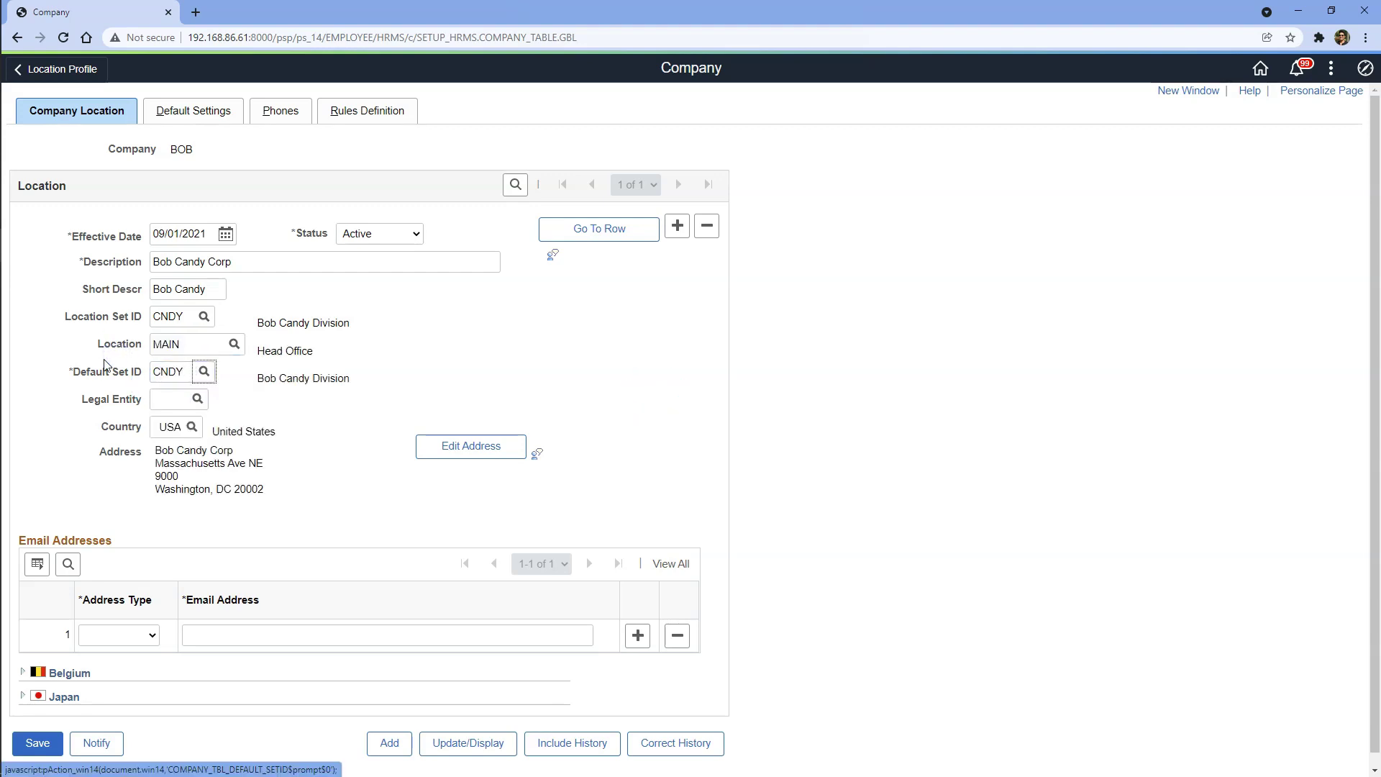
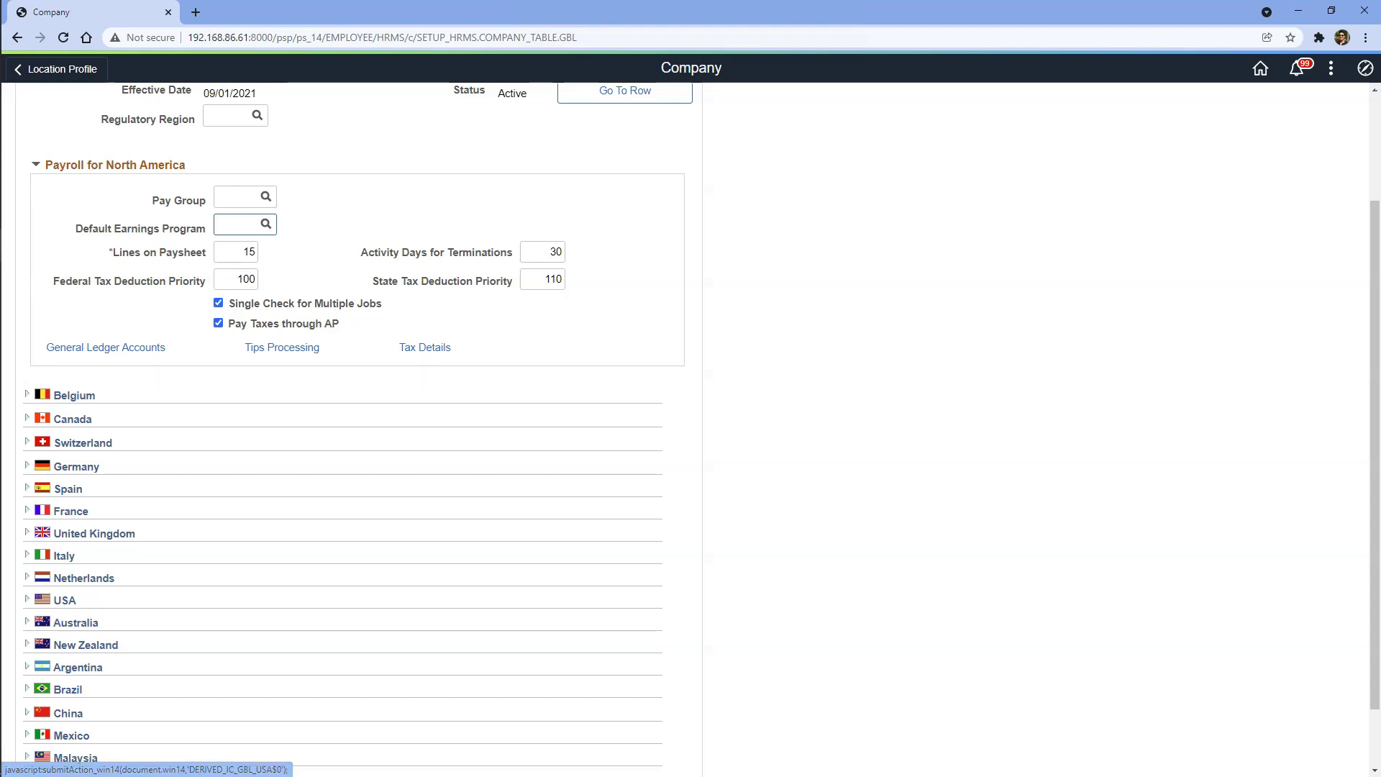
# Step: Expand the USA section and enter company BOB's employer ID number
pyautogui.click(27, 599)
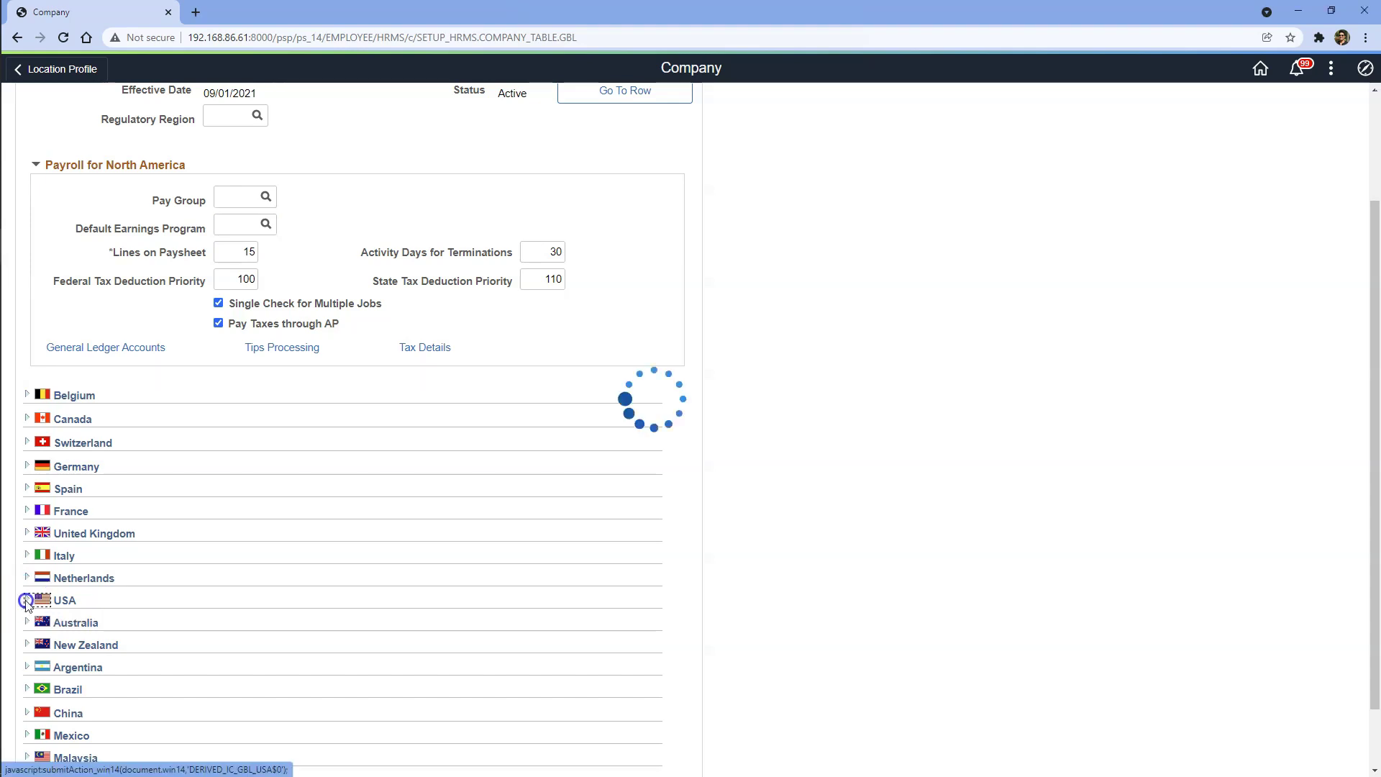
pyautogui.scroll(-2, 260, 606)
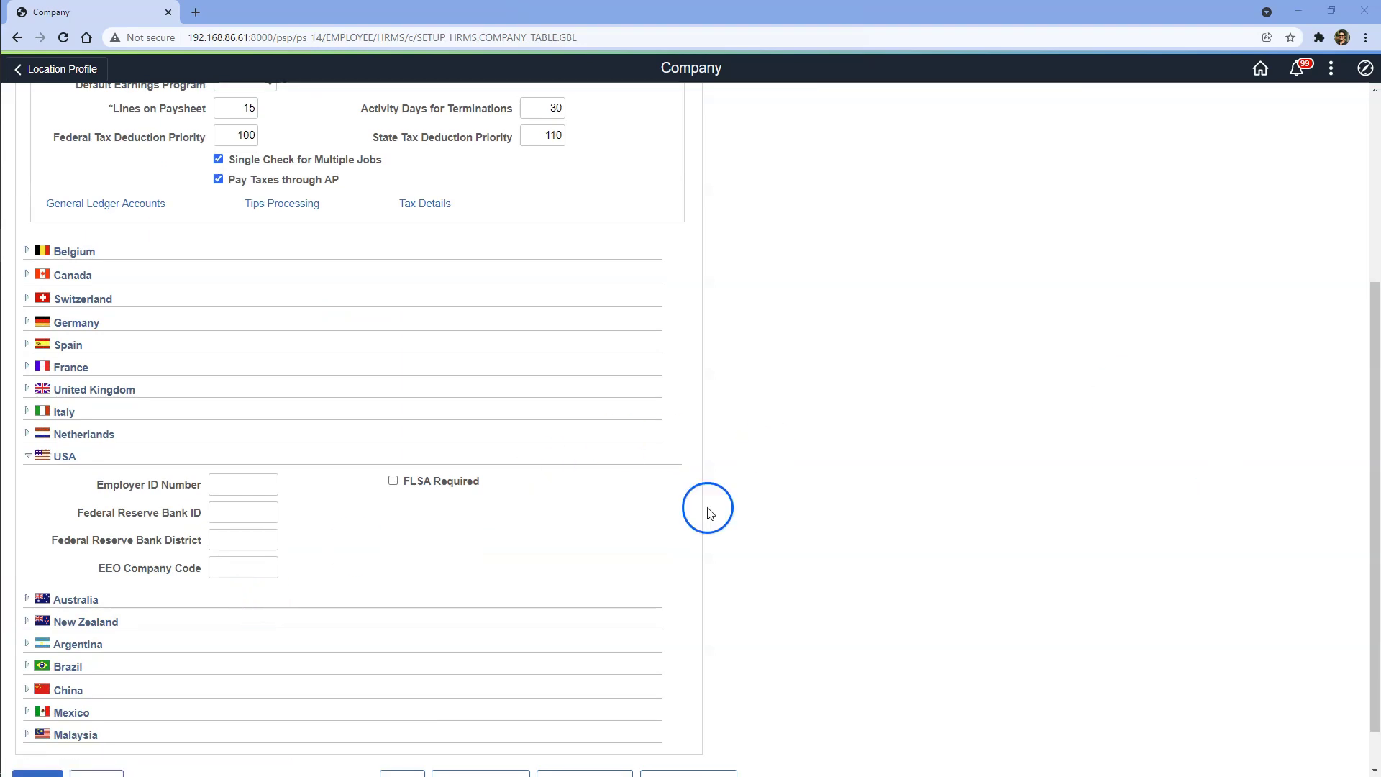
pyautogui.click(230, 484)
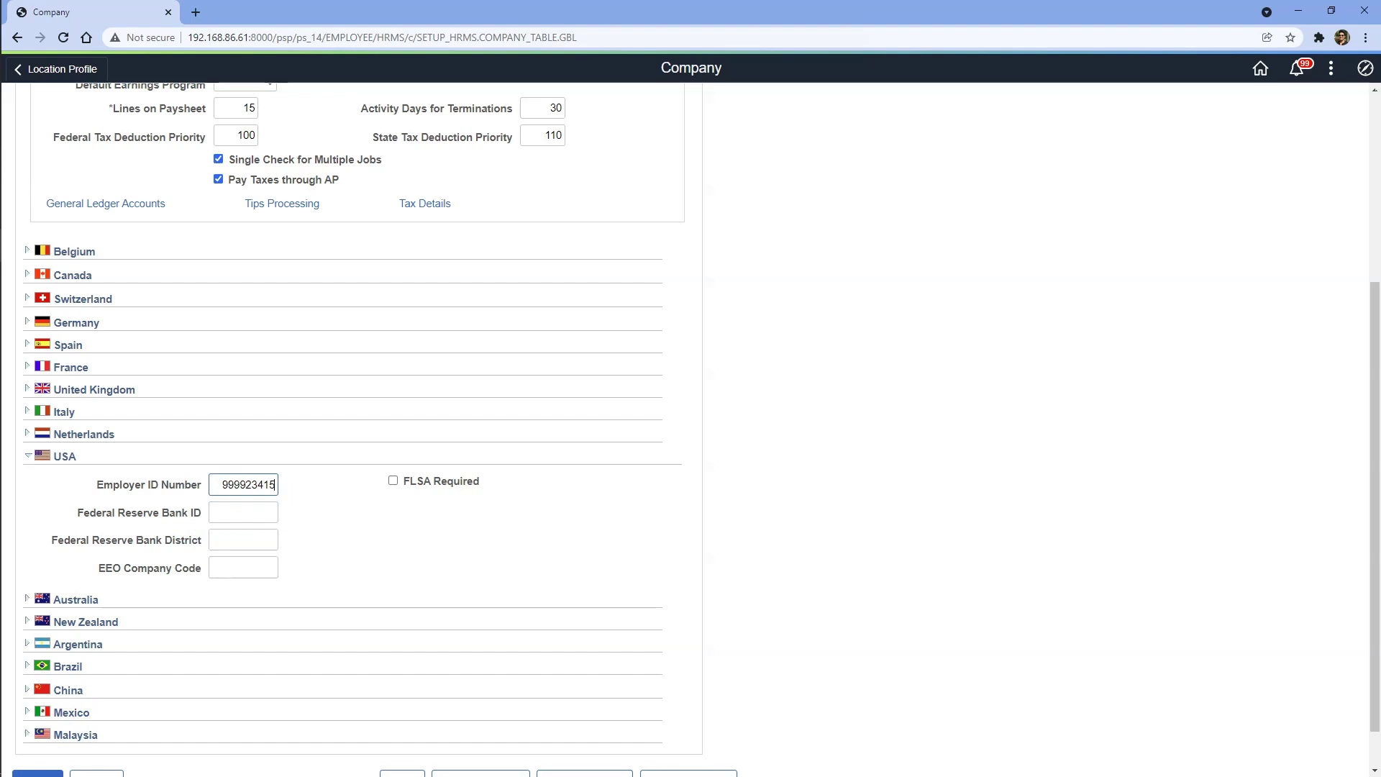
pyautogui.scroll(2, 274, 509)
pyautogui.doubleClick(250, 484)
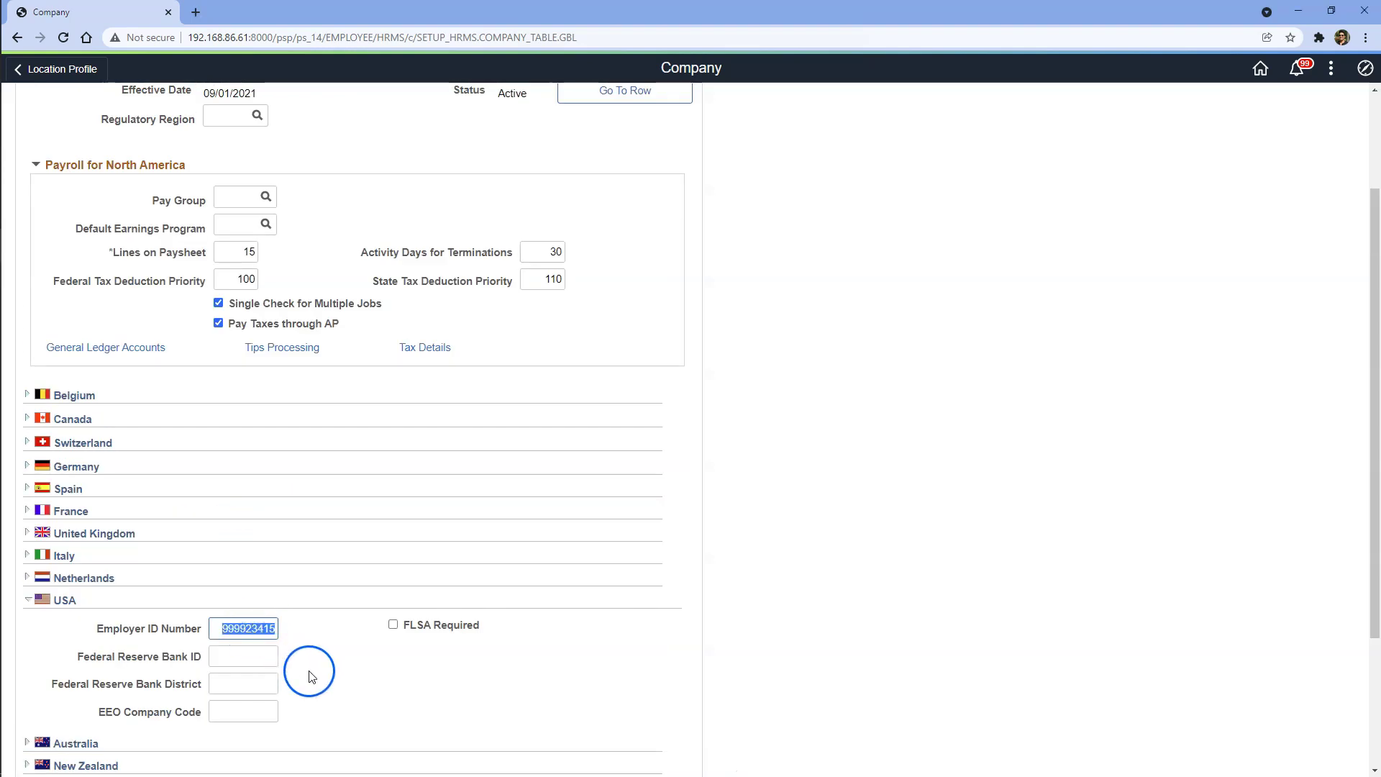
# Step: Move via the Phones tab to company BOB's Rules Definition page
pyautogui.scroll(2, 306, 666)
pyautogui.scroll(-5, 405, 585)
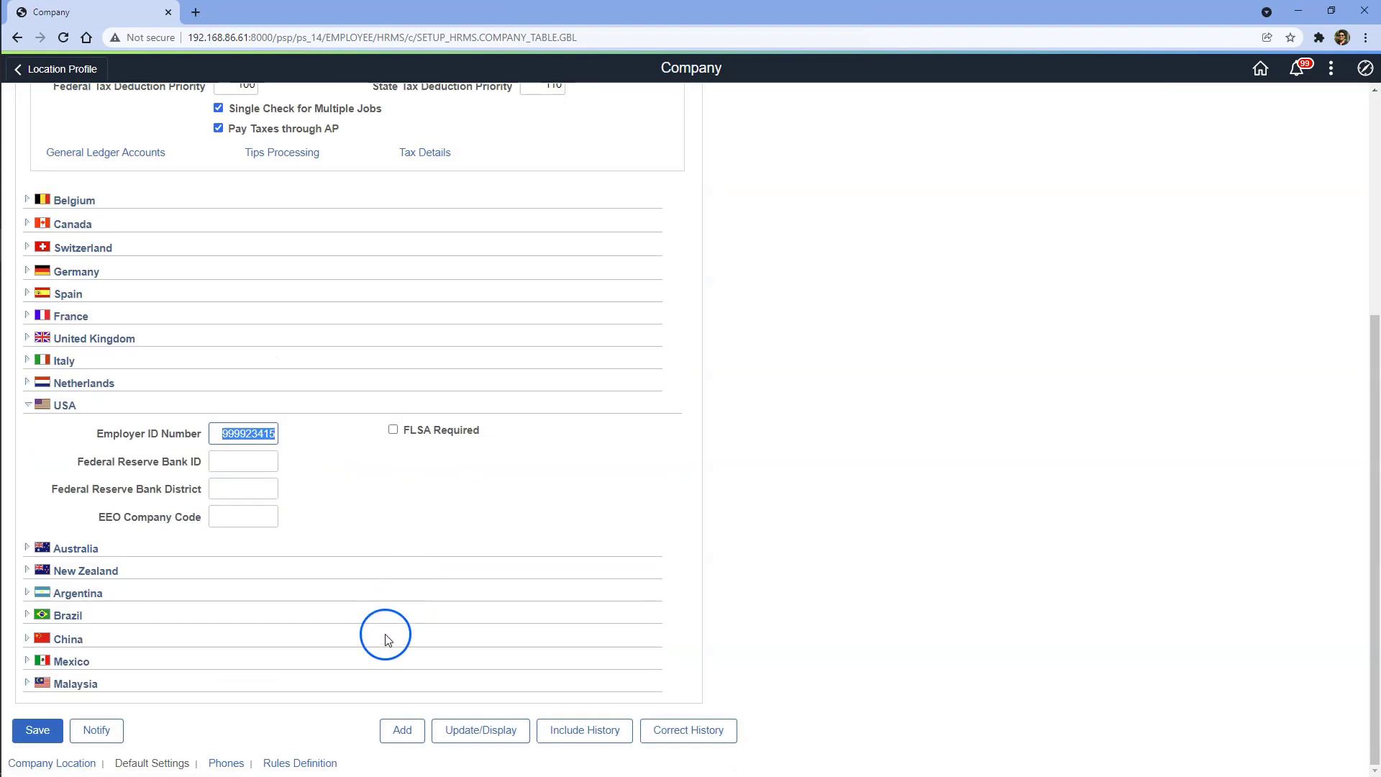
pyautogui.scroll(5, 385, 634)
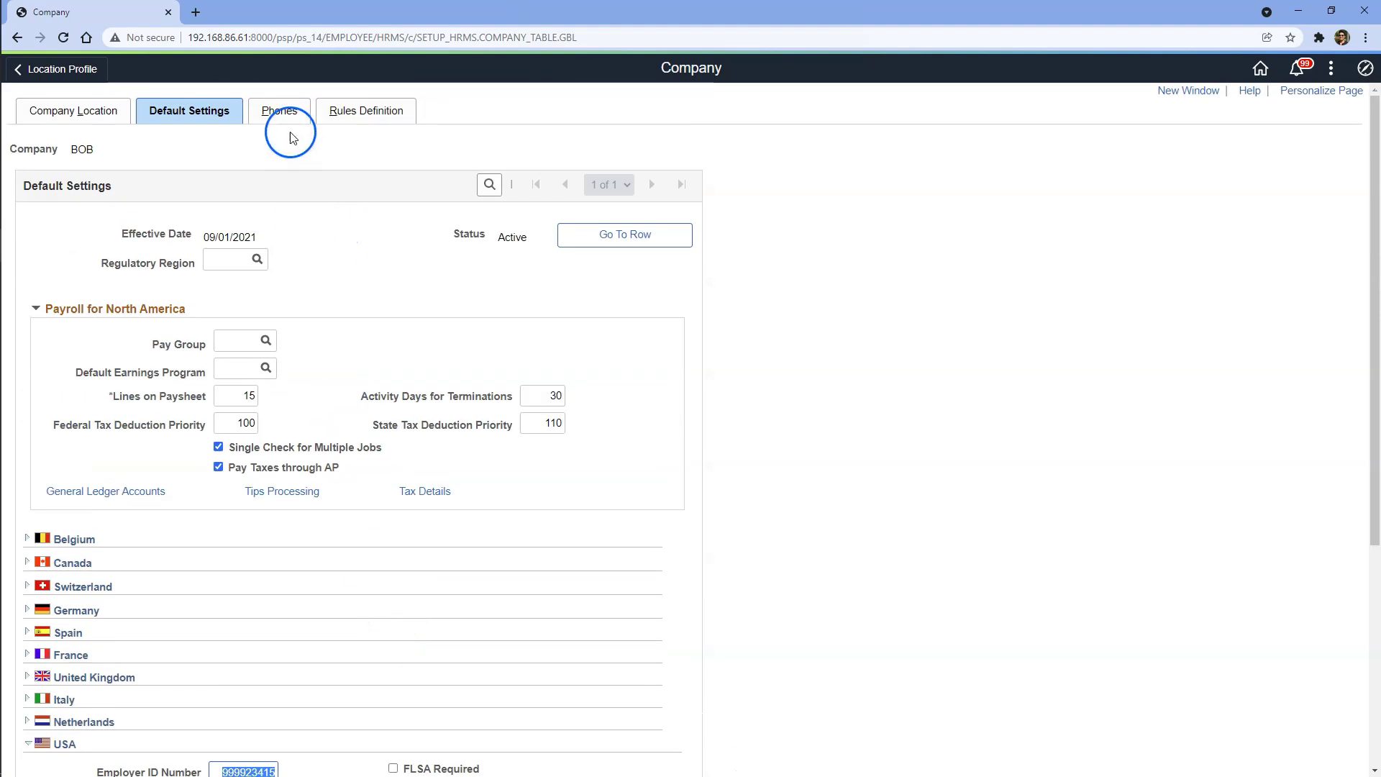
pyautogui.click(280, 112)
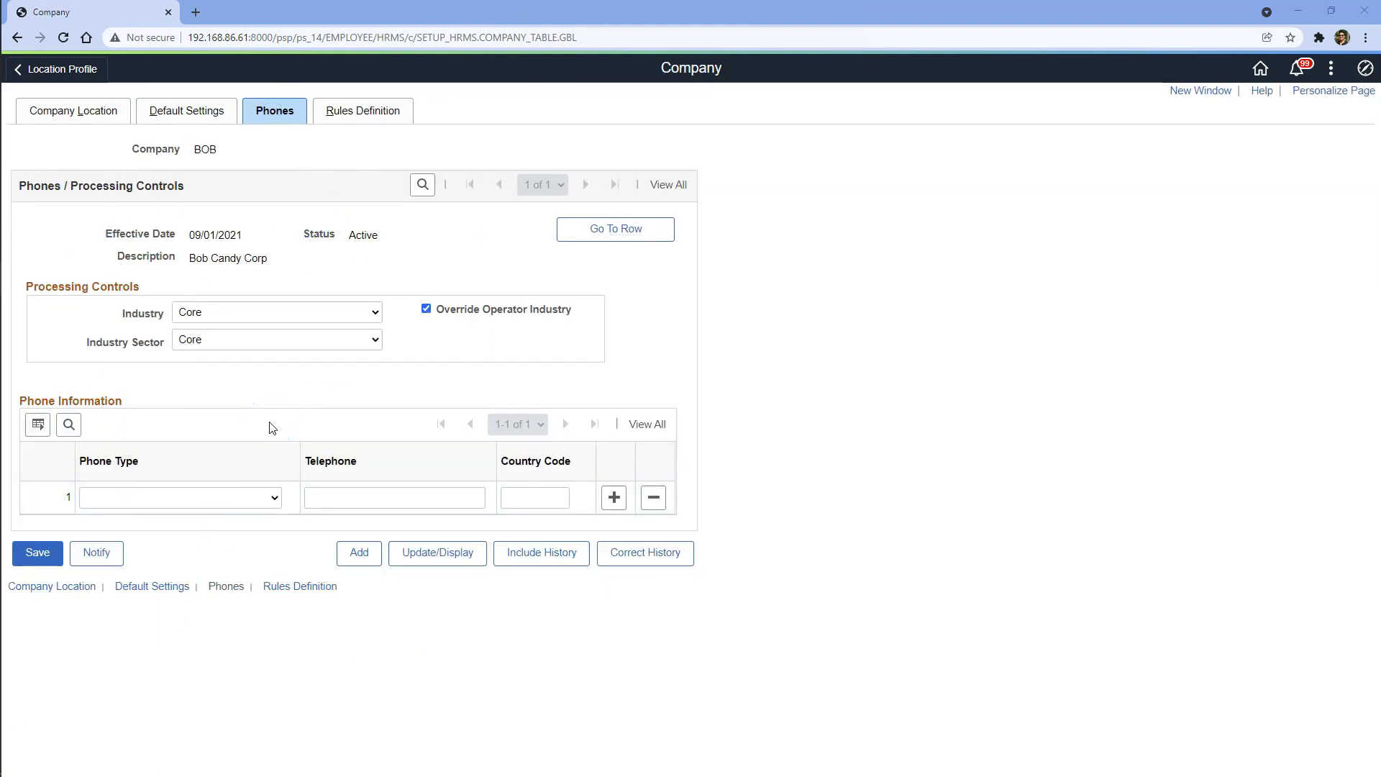
pyautogui.click(364, 110)
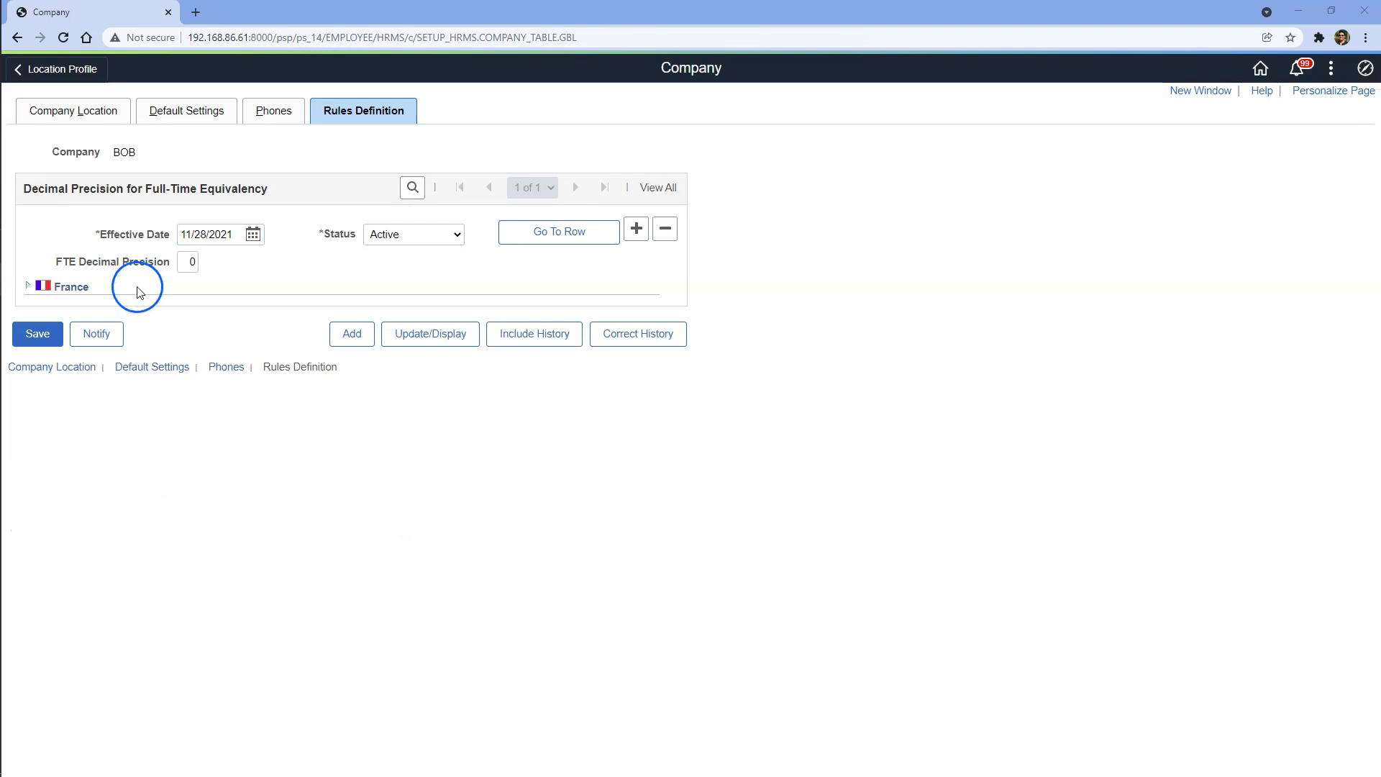
# Step: Set FTE Decimal Precision to 2 with effective date 09/01/2021 and save the company
pyautogui.press('Tab')
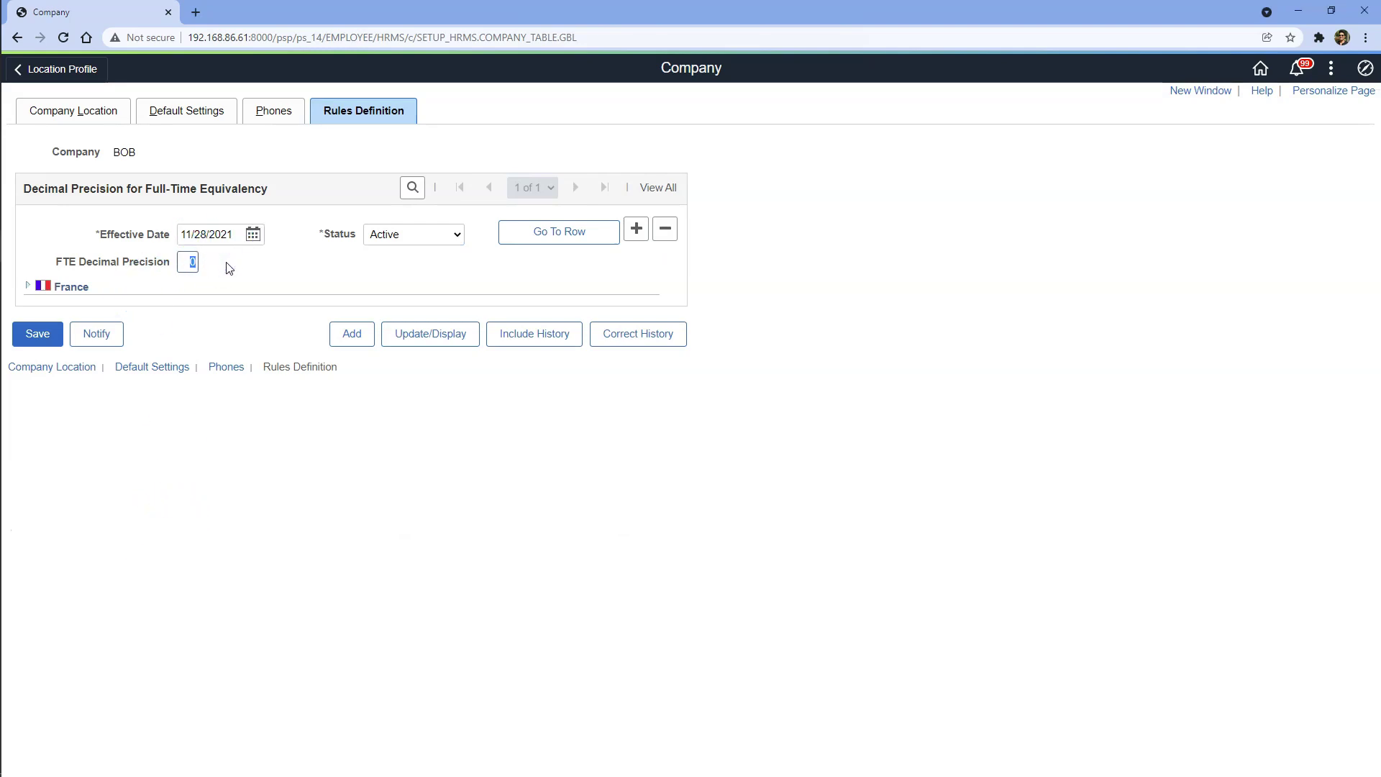
pyautogui.write('2')
pyautogui.click(95, 205)
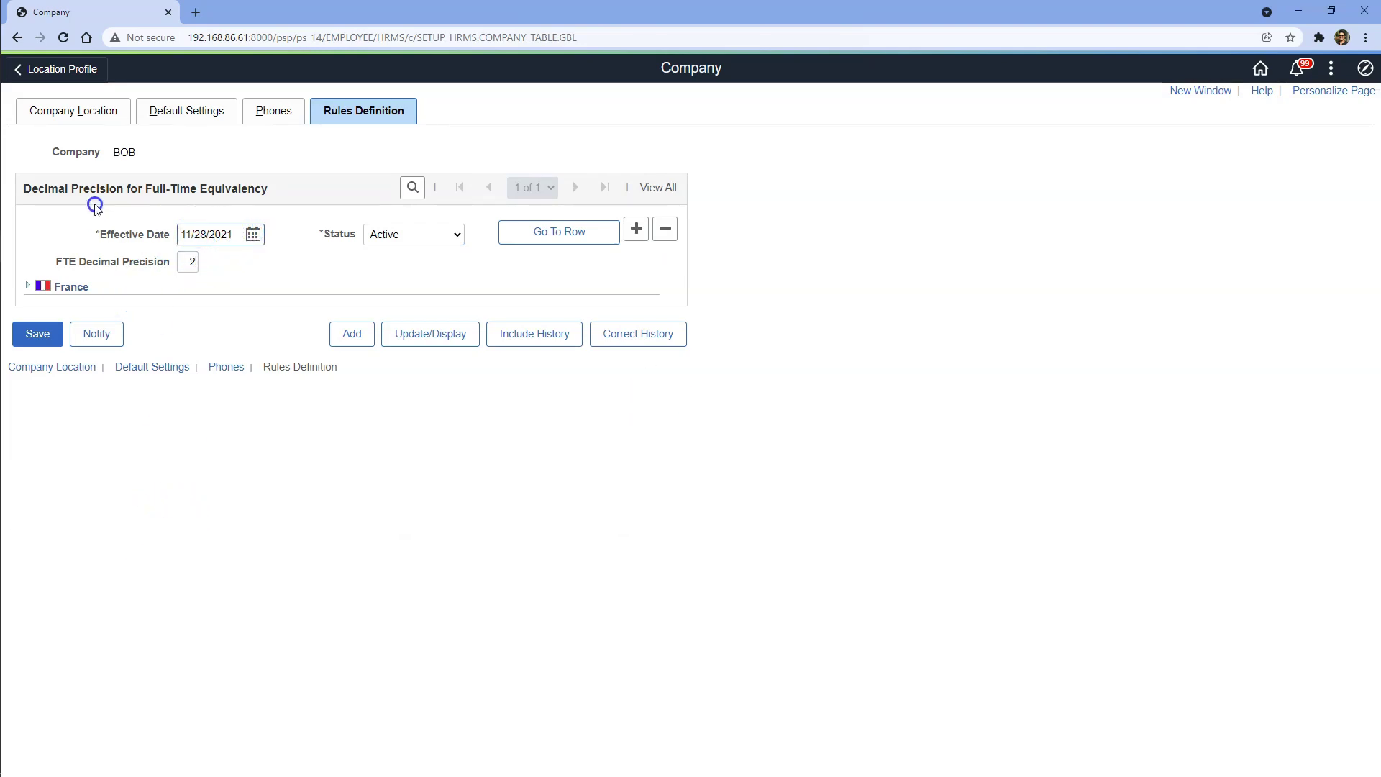
pyautogui.tripleClick(202, 236)
pyautogui.write('09/01/2021')
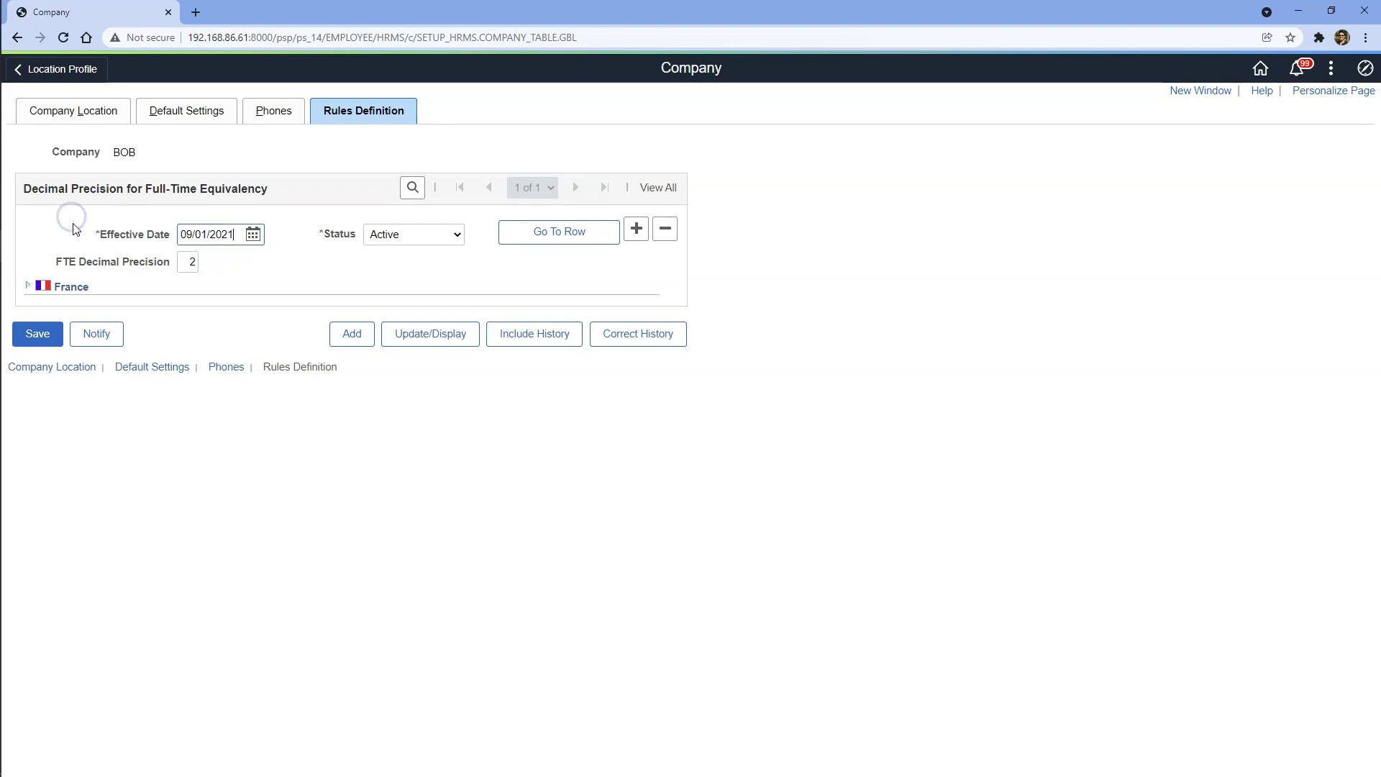
pyautogui.click(79, 311)
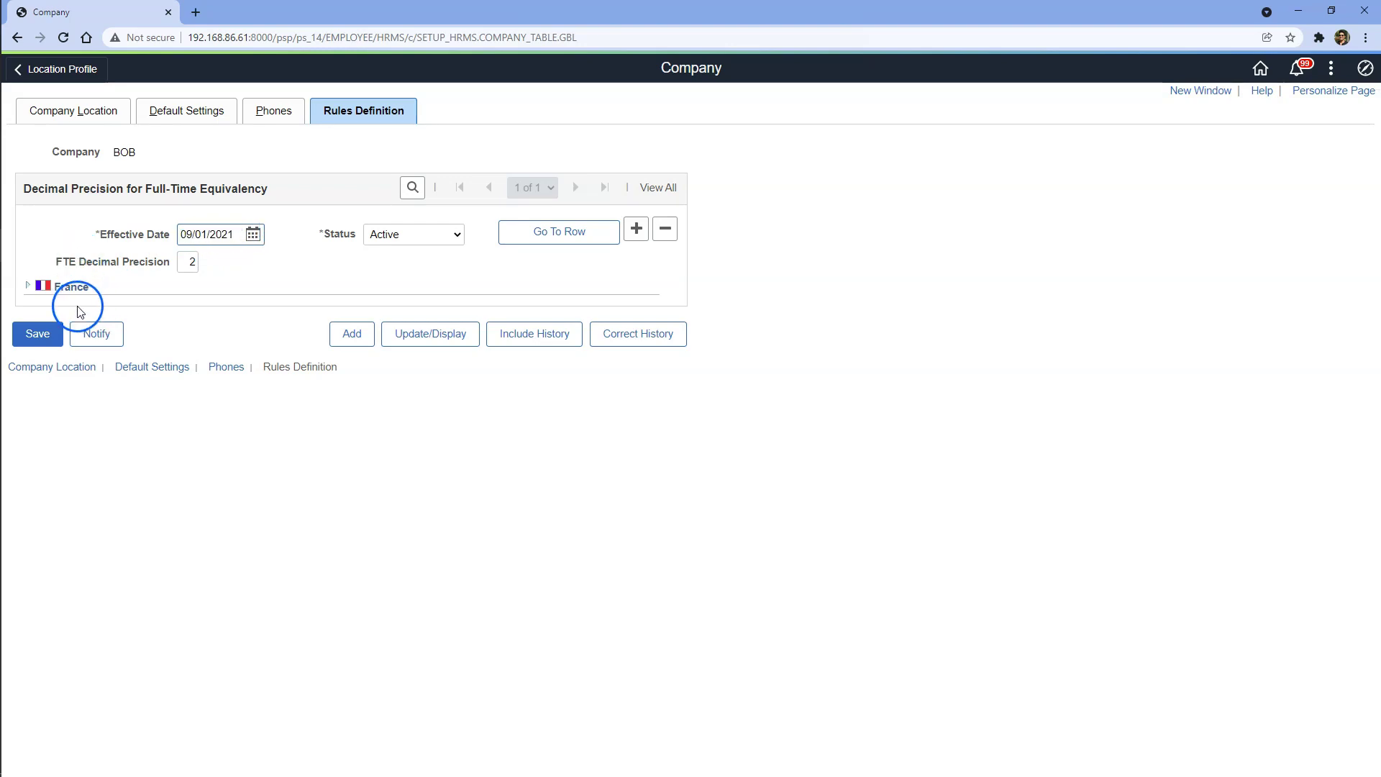
pyautogui.click(43, 337)
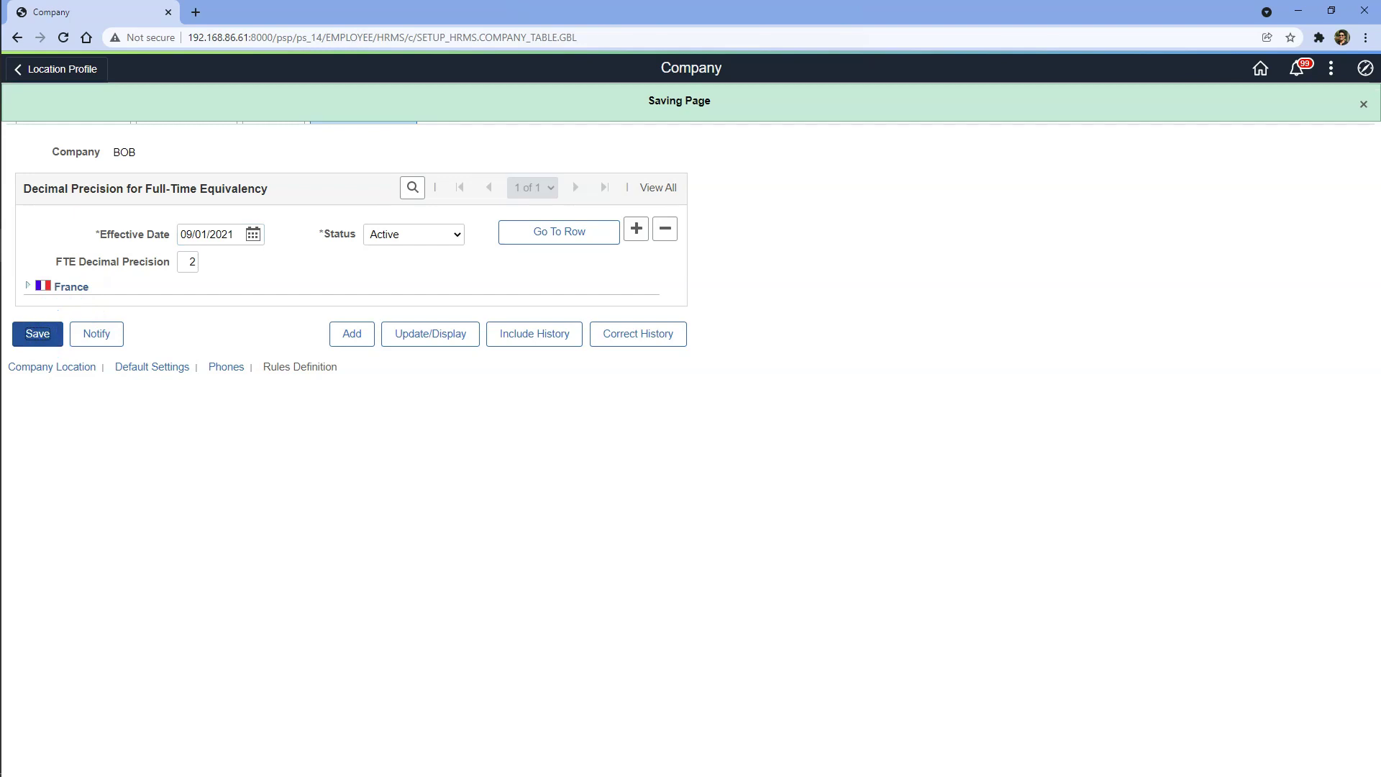
pyautogui.click(372, 662)
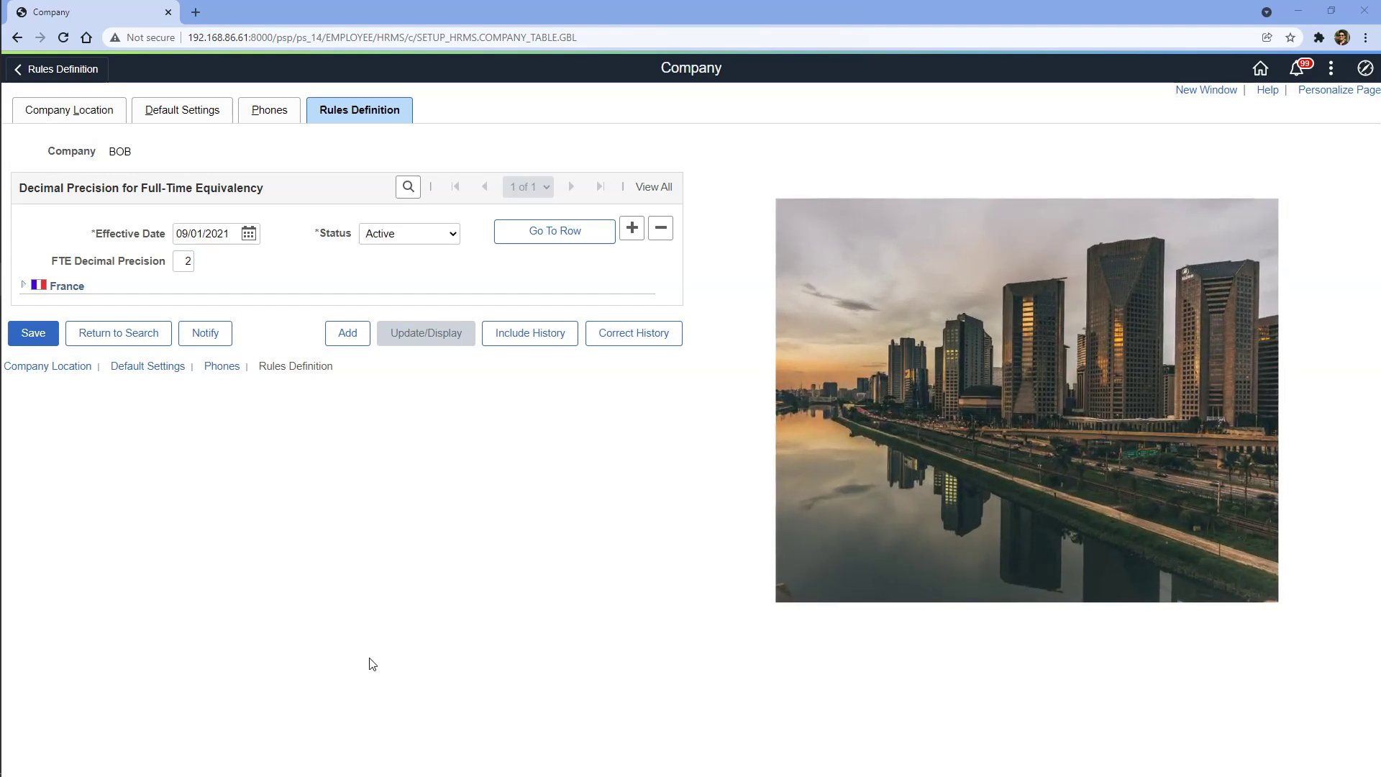
# Step: Go through the NavBar Navigator's Organization list to the Establishment page
pyautogui.click(558, 611)
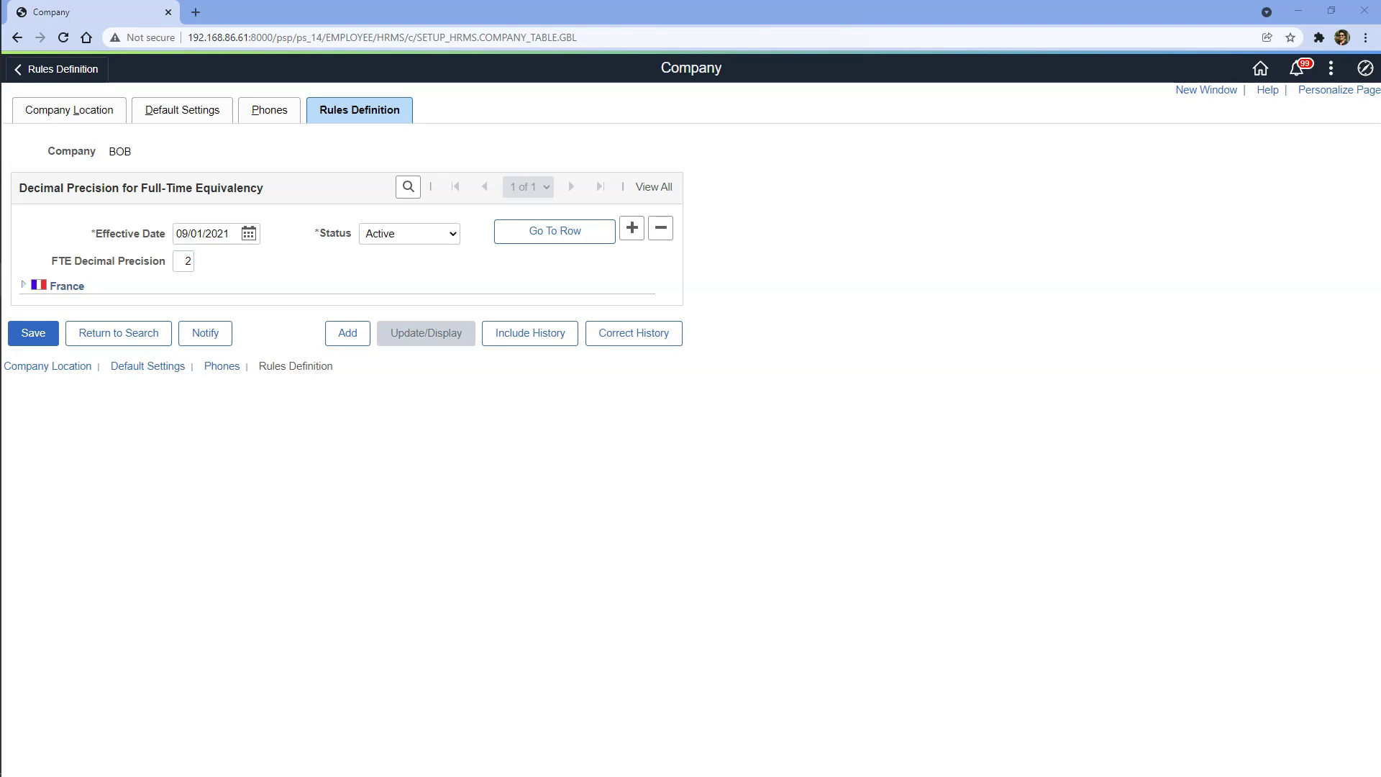
pyautogui.click(1347, 72)
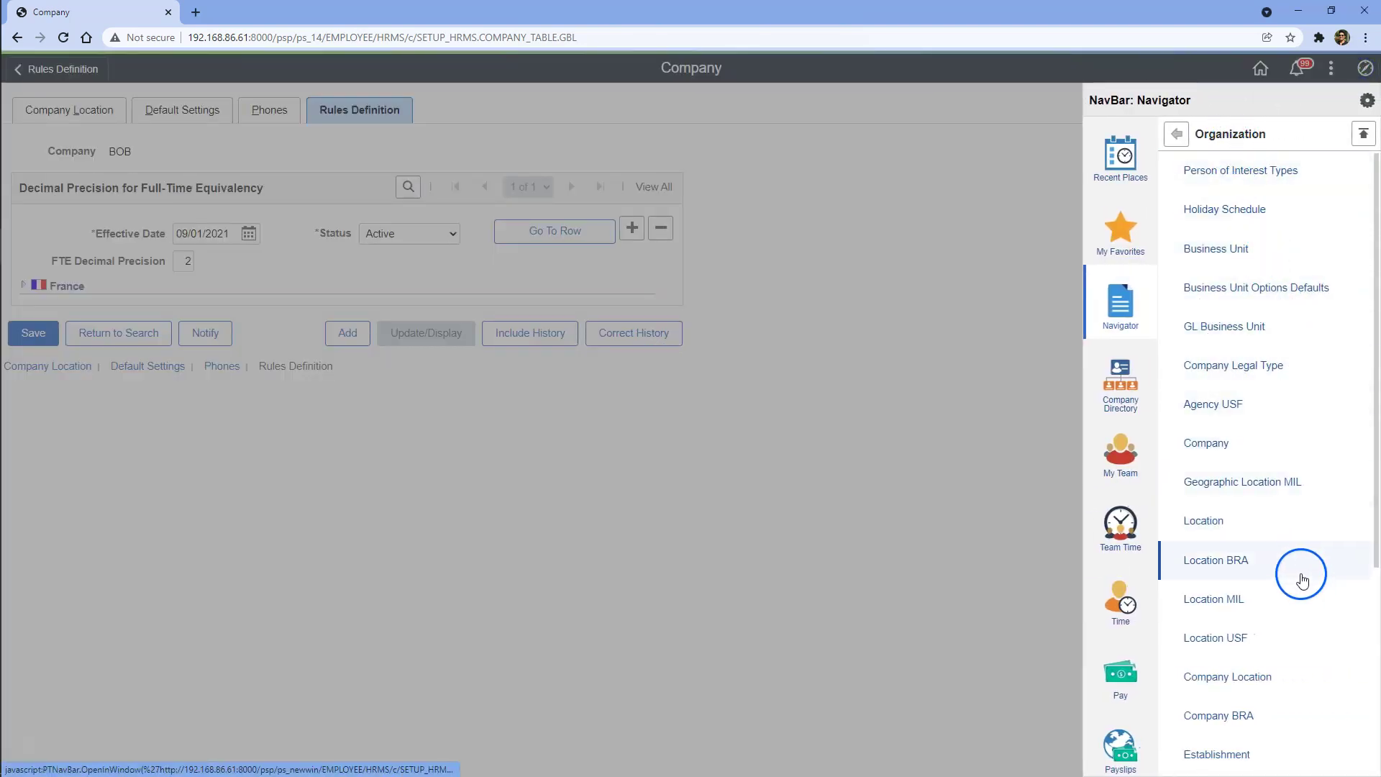
pyautogui.scroll(-3, 1302, 579)
pyautogui.click(1238, 611)
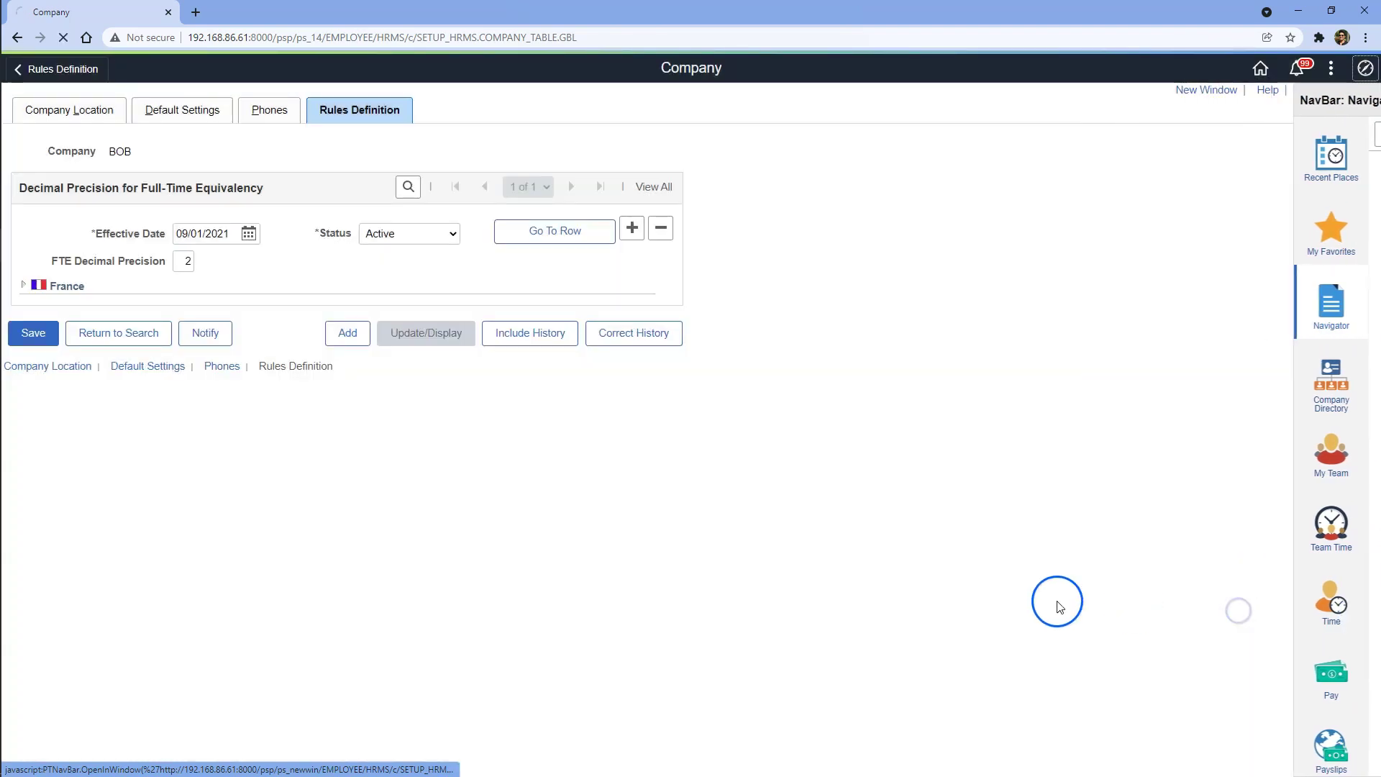
# Step: Add establishment BOBDC effective 09/01/2021 with description 'Bob Candy DC'
pyautogui.click(127, 218)
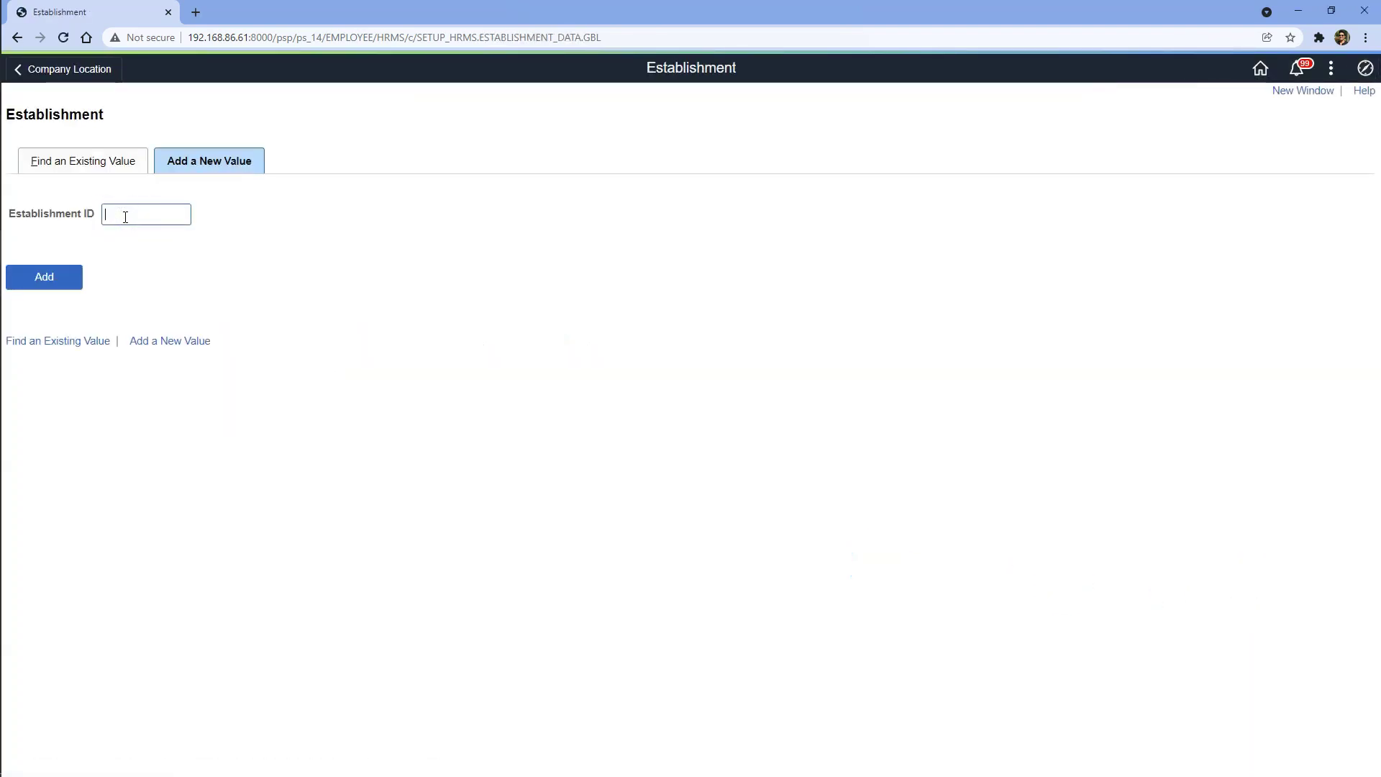
pyautogui.write('BOE')
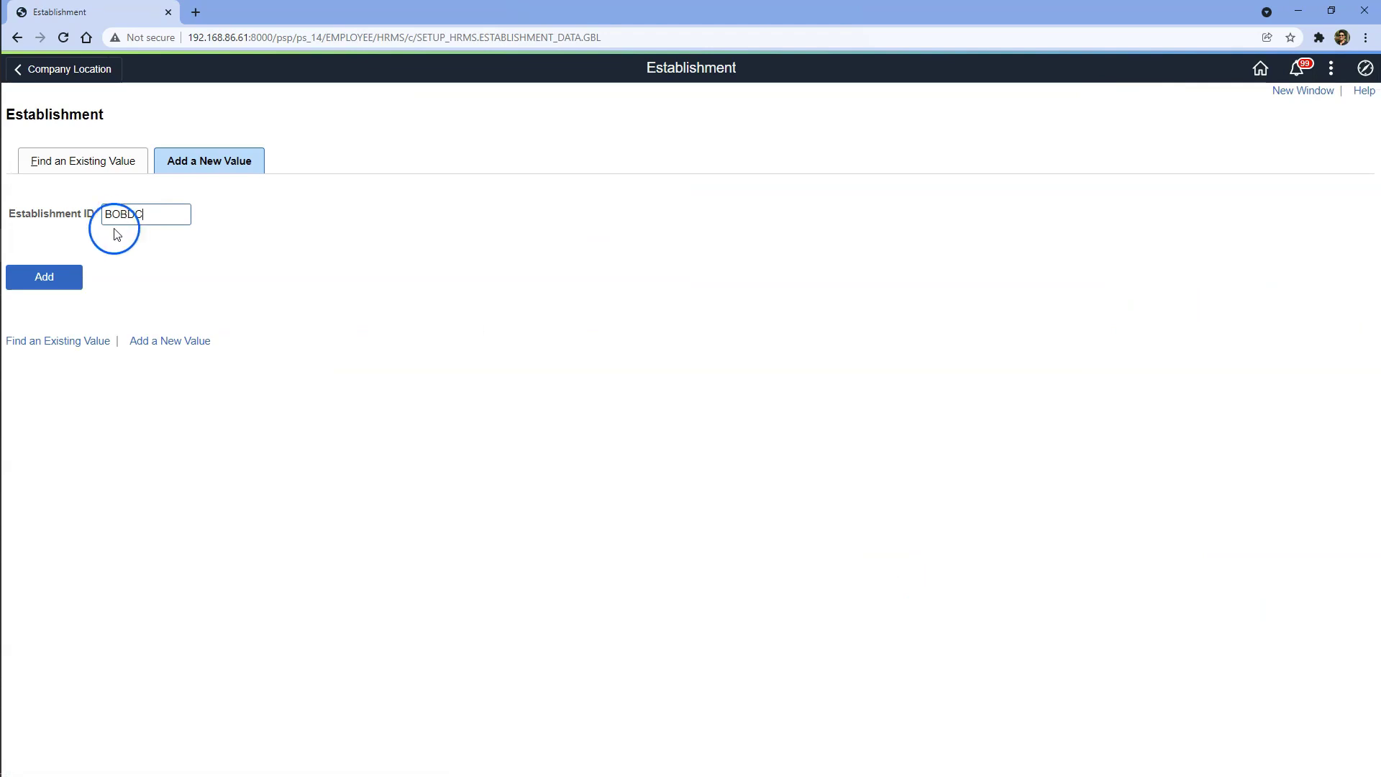
pyautogui.click(70, 279)
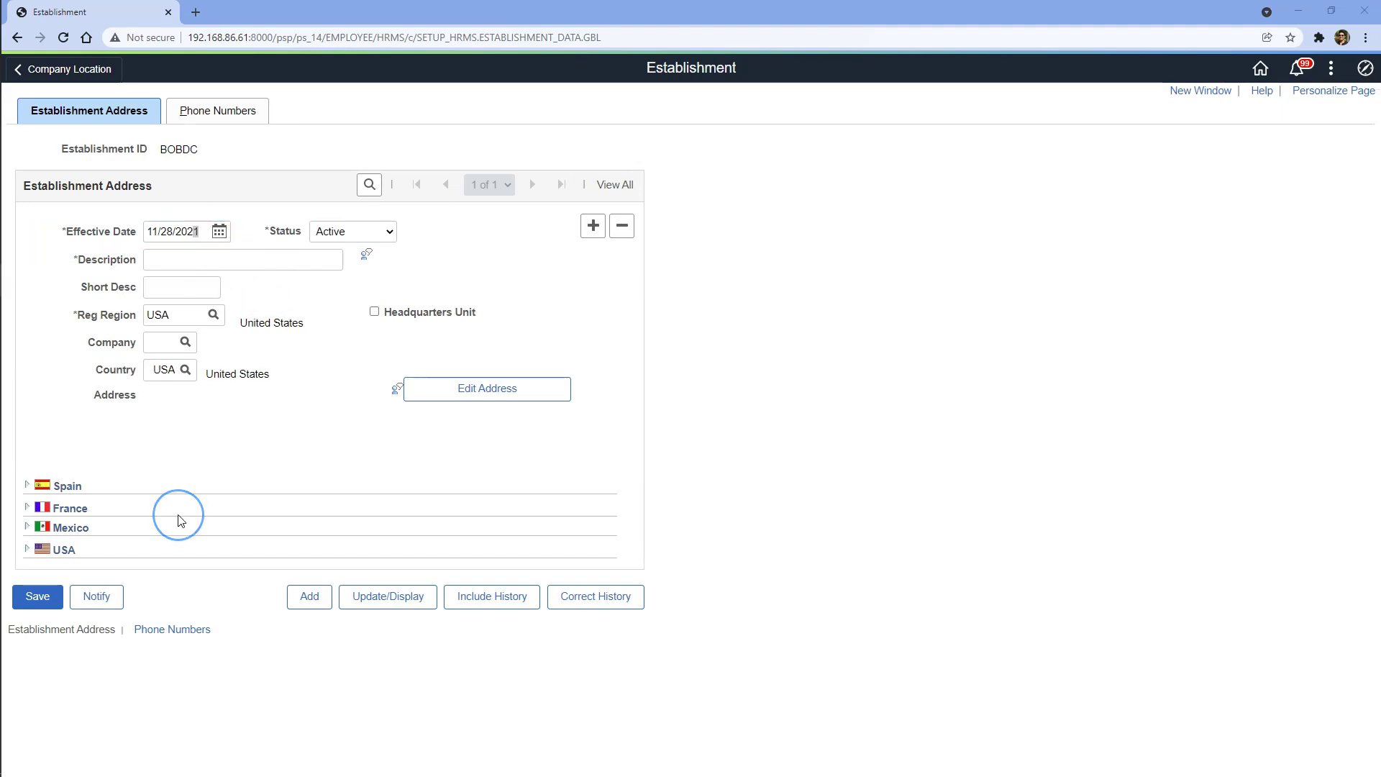
pyautogui.click(249, 259)
pyautogui.click(198, 231)
pyautogui.moveTo(198, 231); pyautogui.dragTo(63, 229)
pyautogui.write('09/01/2021')
pyautogui.click(191, 256)
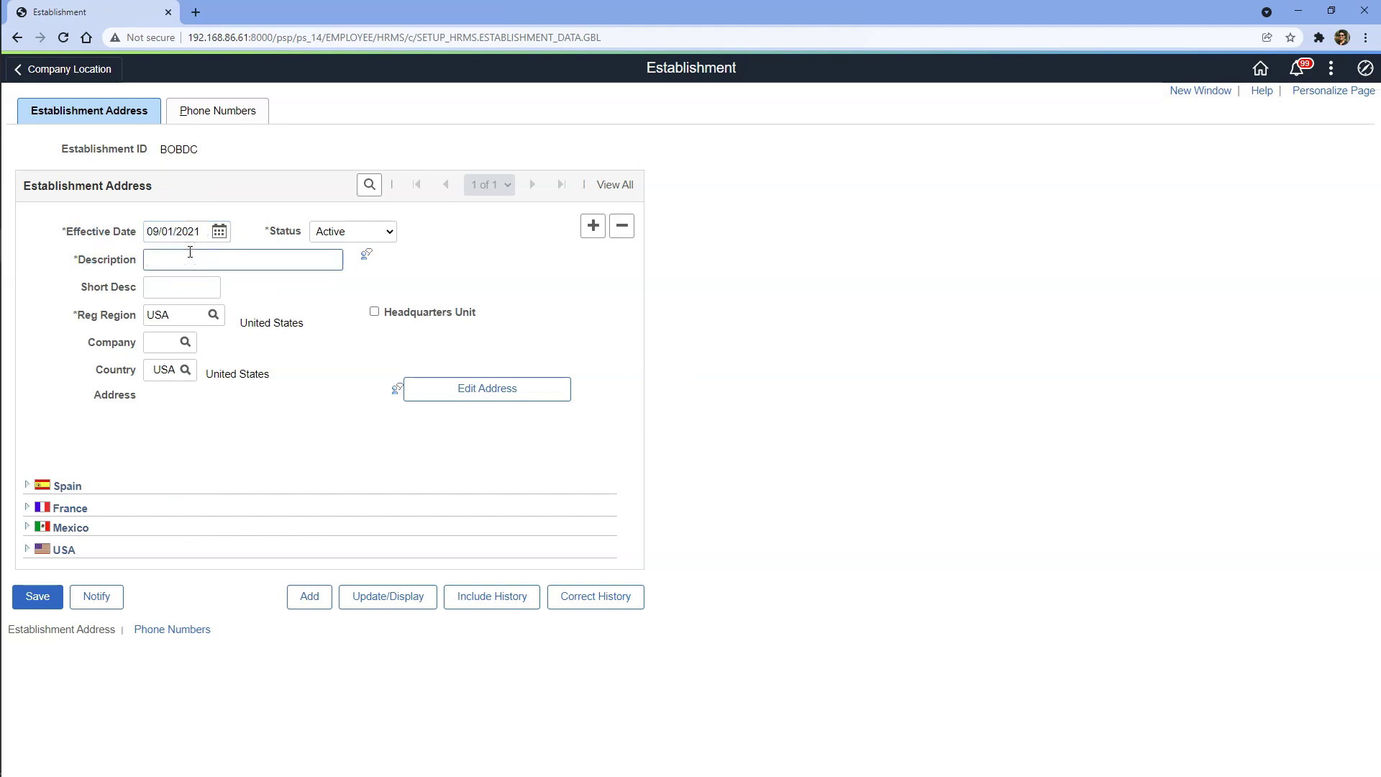
pyautogui.write('Bob Candy DC')
# Step: Give BOBDC short description 'Bob Candy' and regulatory region USA
pyautogui.click(184, 287)
pyautogui.write('Bob Candy')
pyautogui.click(175, 313)
pyautogui.doubleClick(176, 314)
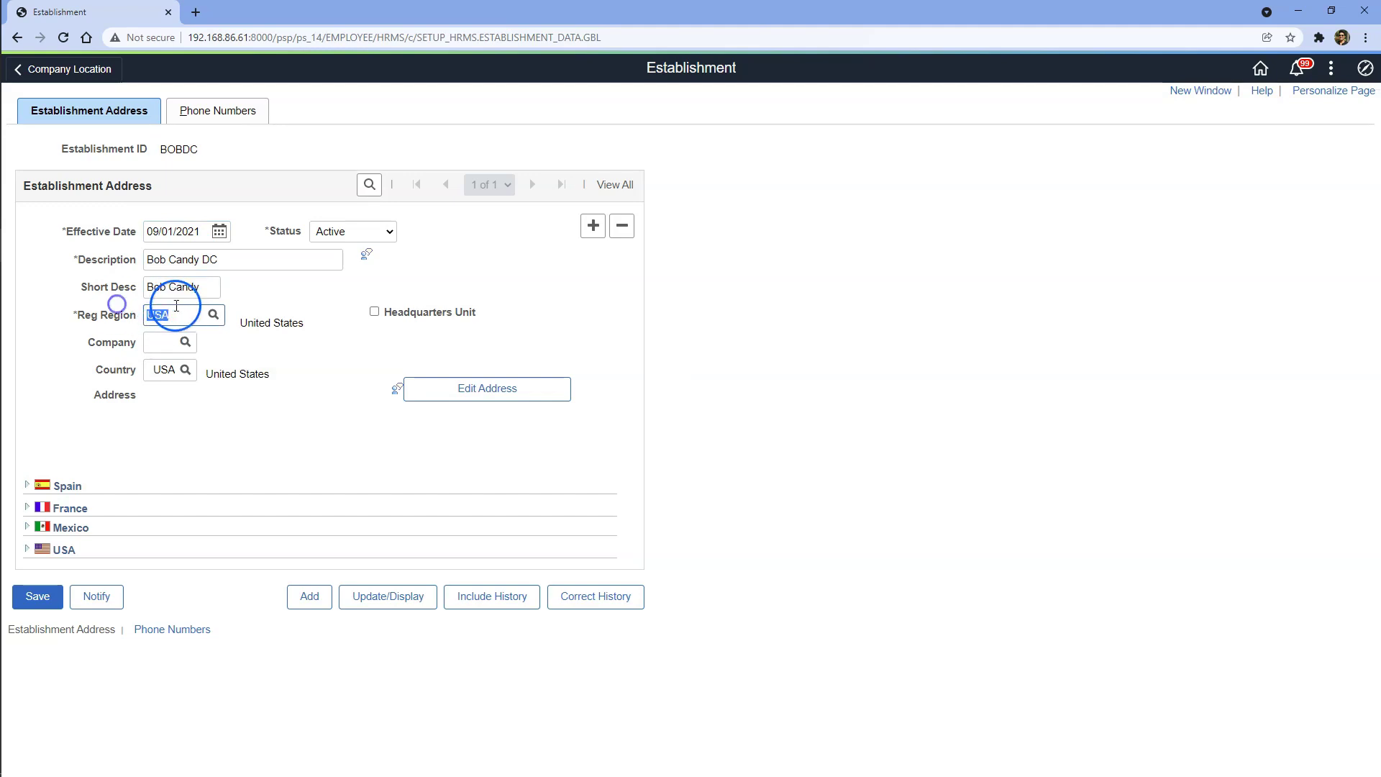
pyautogui.click(184, 317)
pyautogui.doubleClick(169, 323)
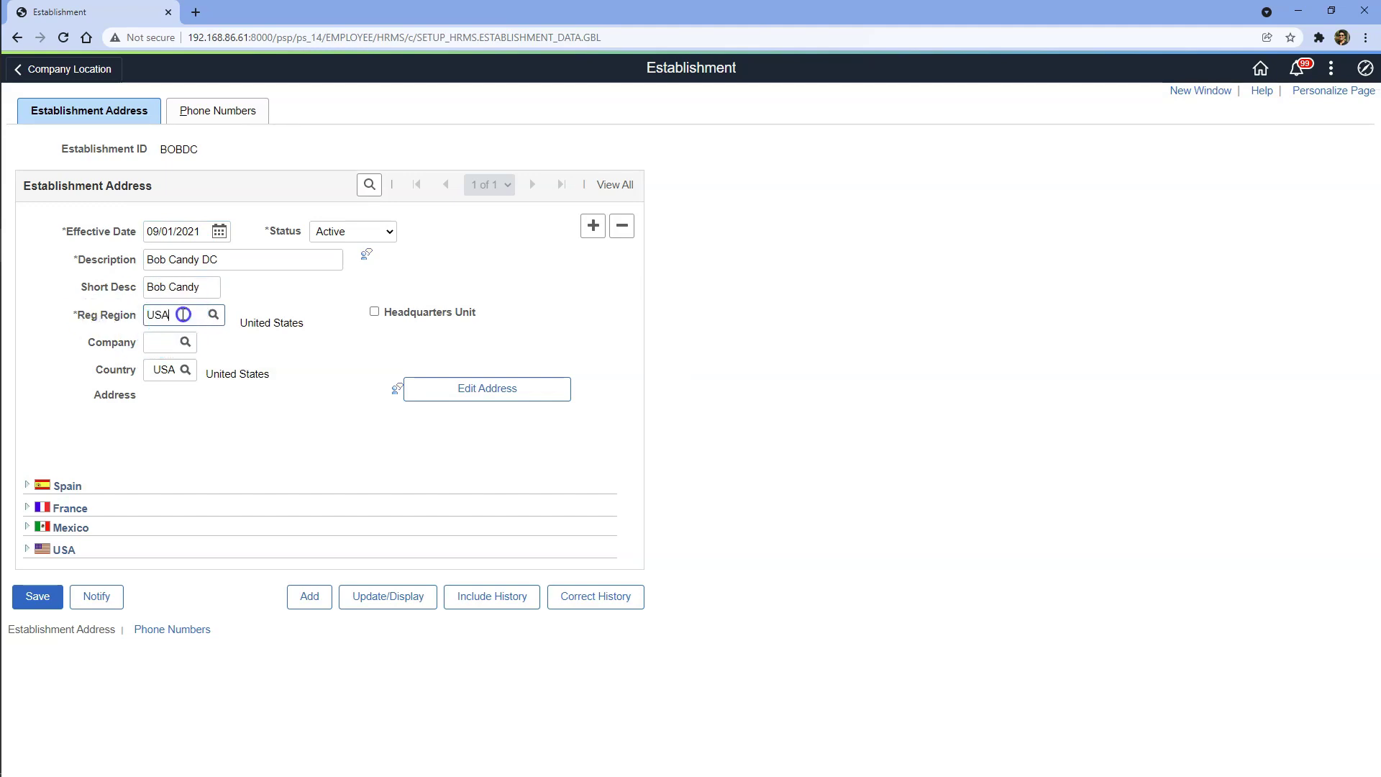
# Step: Assign company BOB and start entering the establishment's Washington, DC street address
pyautogui.click(148, 347)
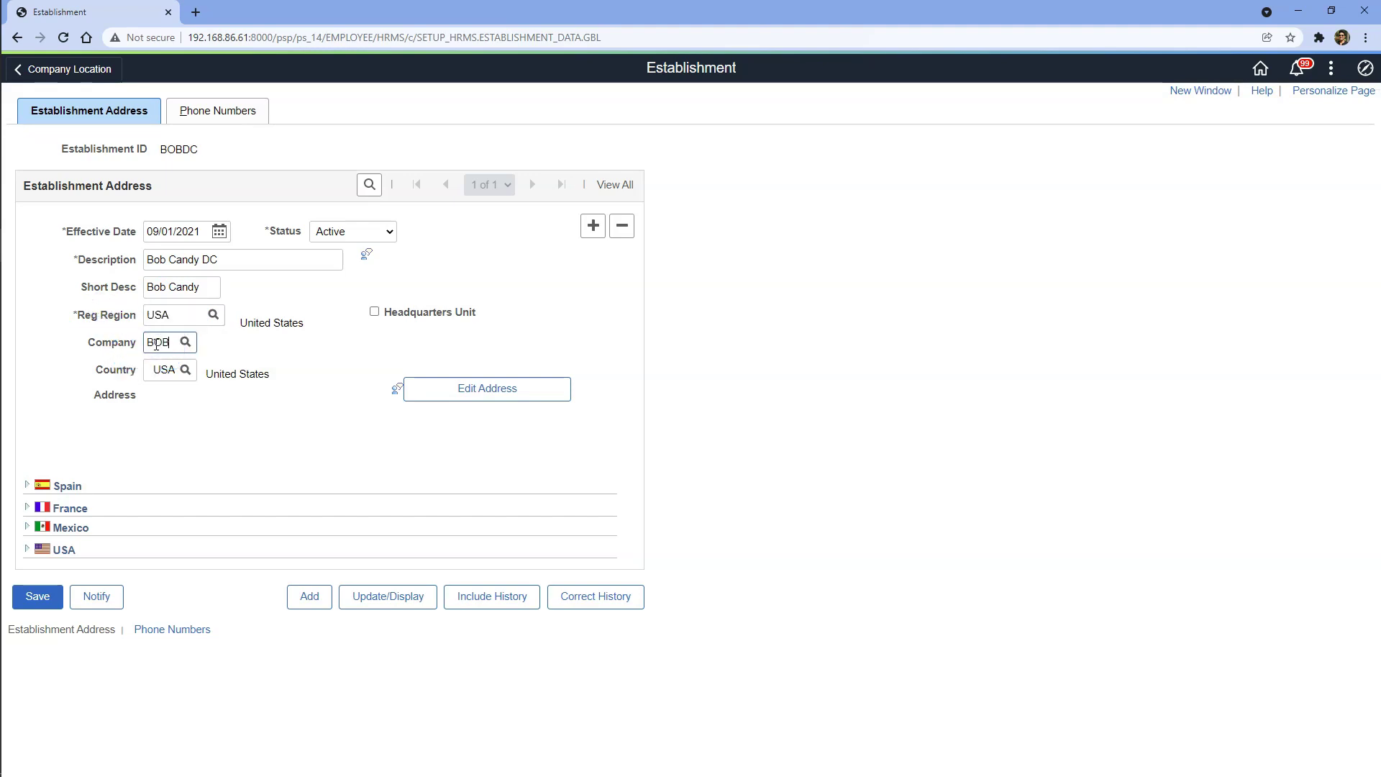
pyautogui.click(298, 387)
pyautogui.click(493, 395)
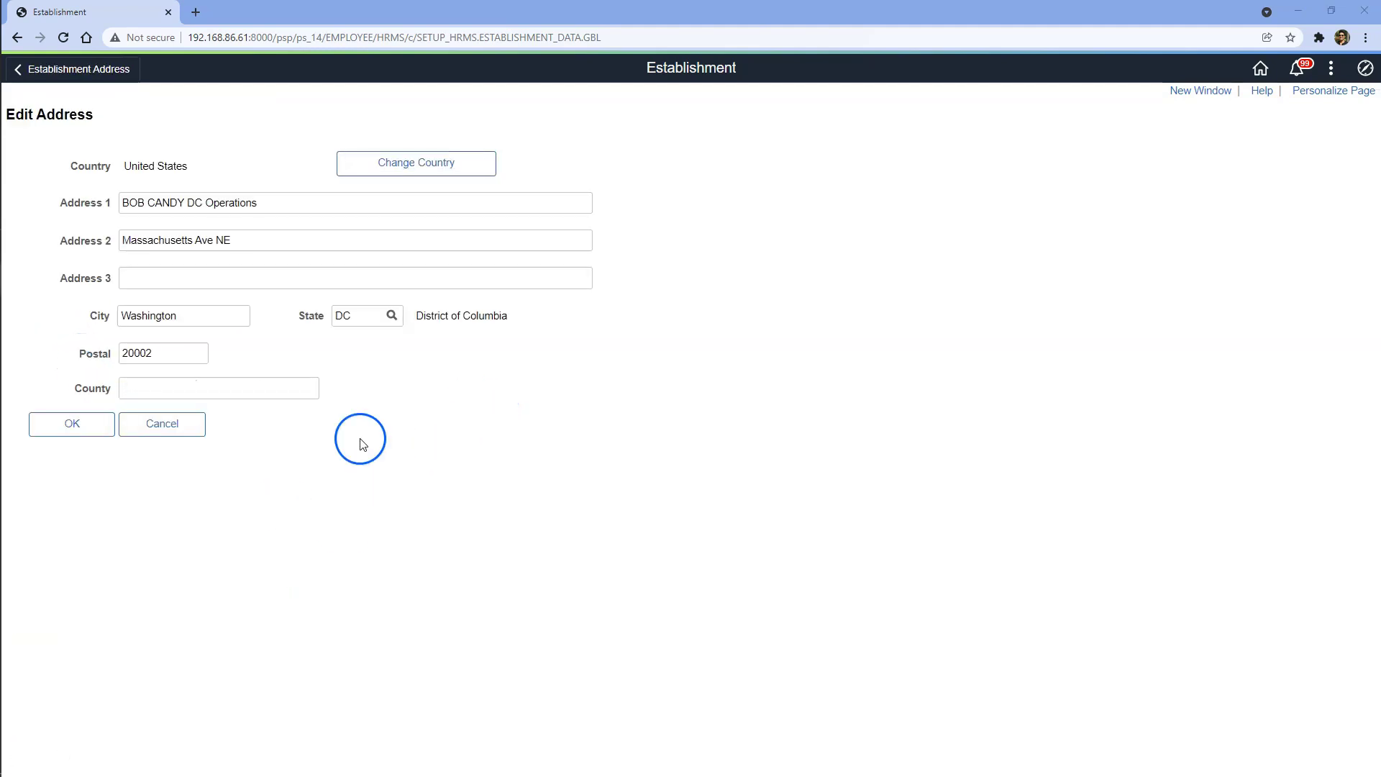
pyautogui.click(215, 196)
pyautogui.click(153, 228)
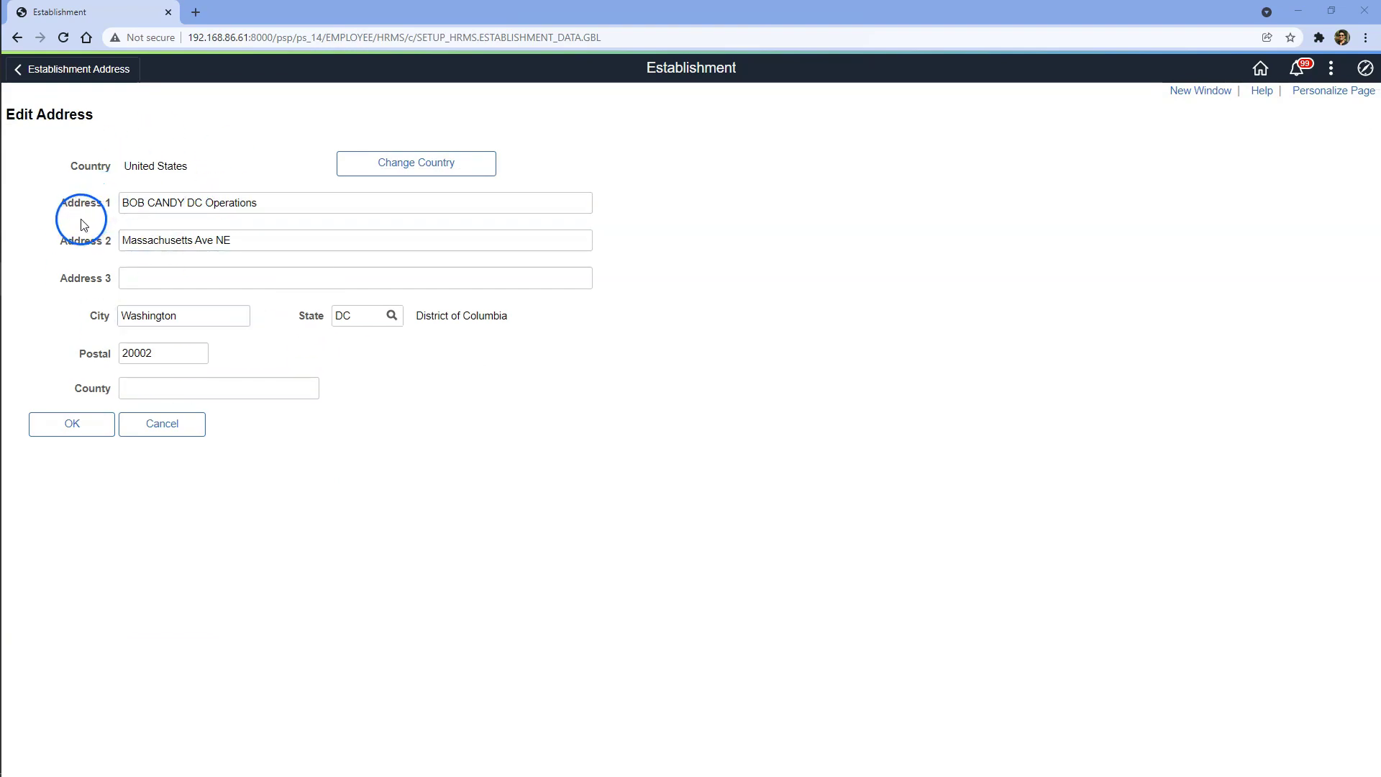
# Step: Confirm the address, check Headquarters Unit for BOBDC, and save
pyautogui.click(71, 424)
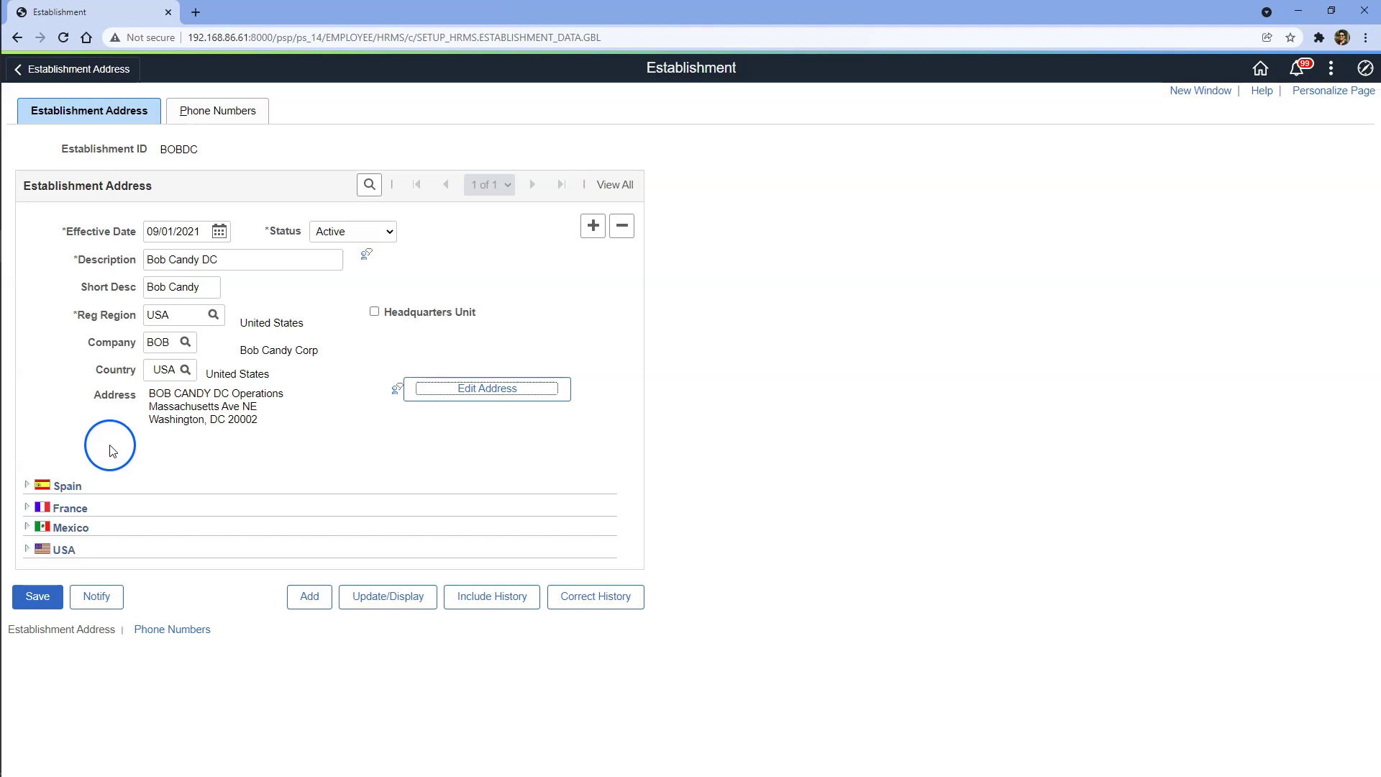
pyautogui.click(375, 312)
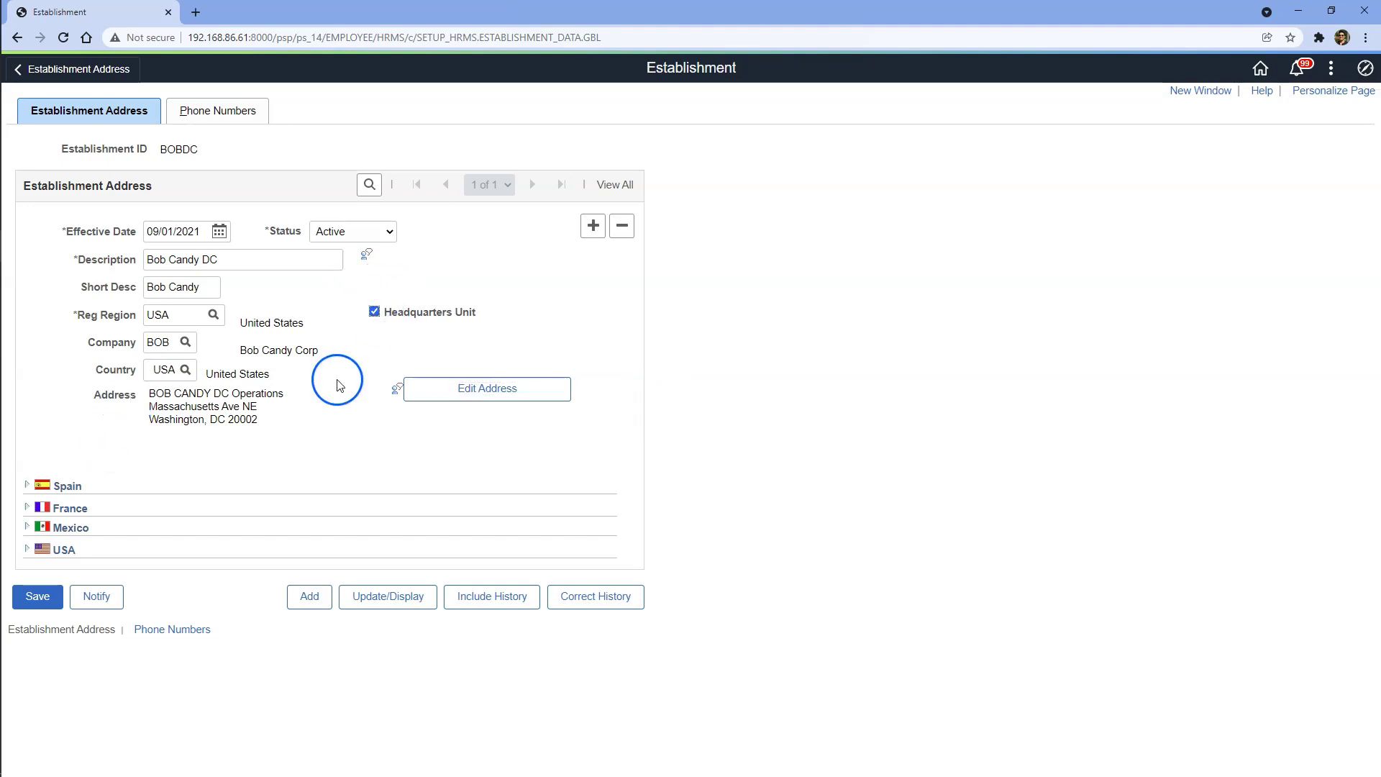
pyautogui.click(38, 597)
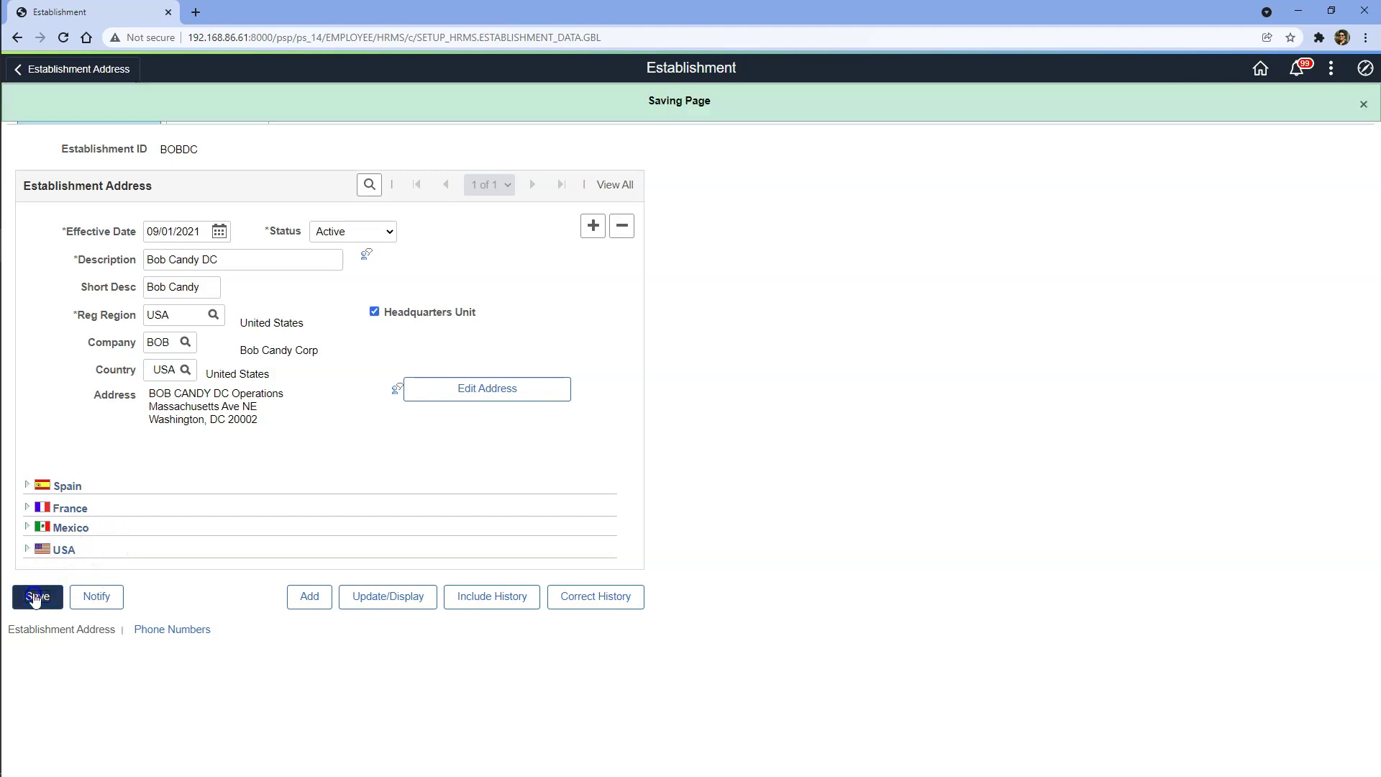
pyautogui.doubleClick(178, 150)
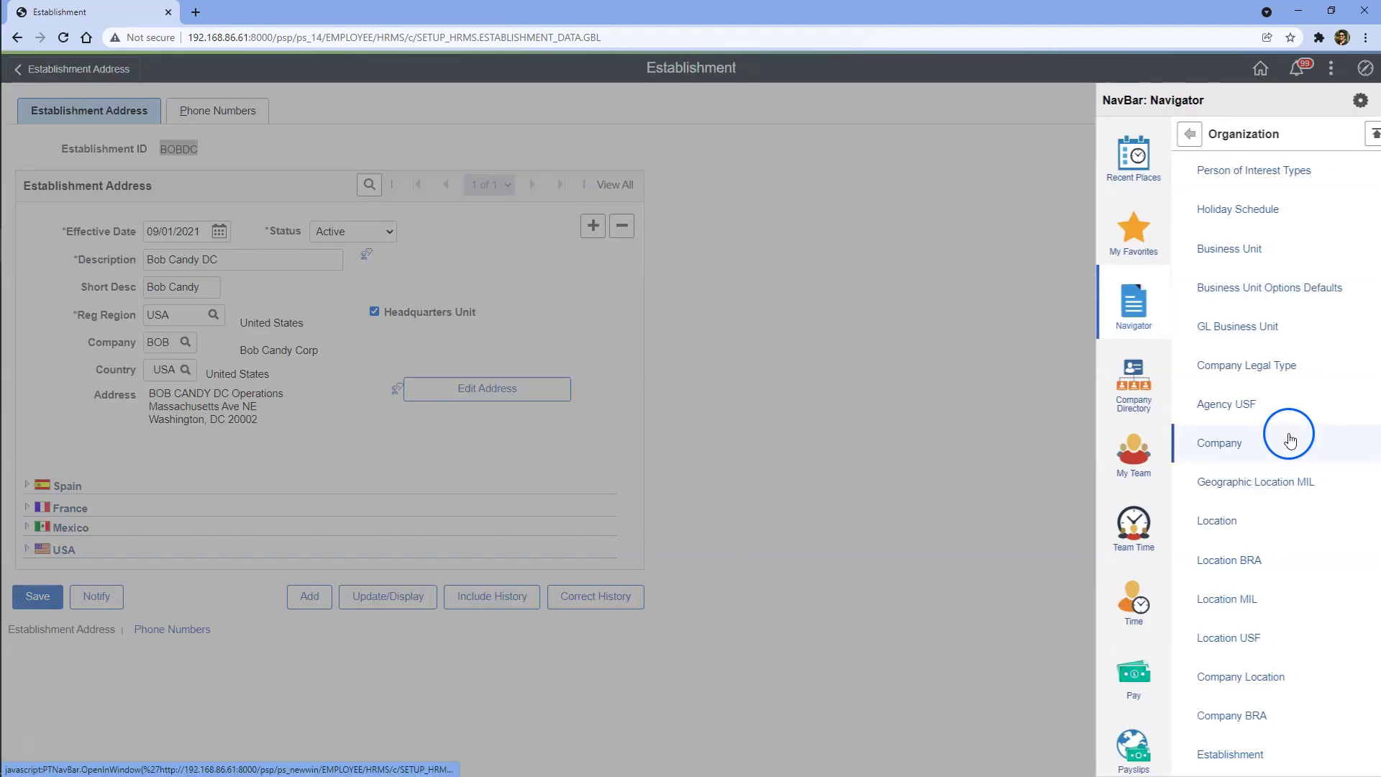
# Step: On the CNDY MAIN Head Office location profile, set Establishment ID BOBDC and save
pyautogui.click(1208, 523)
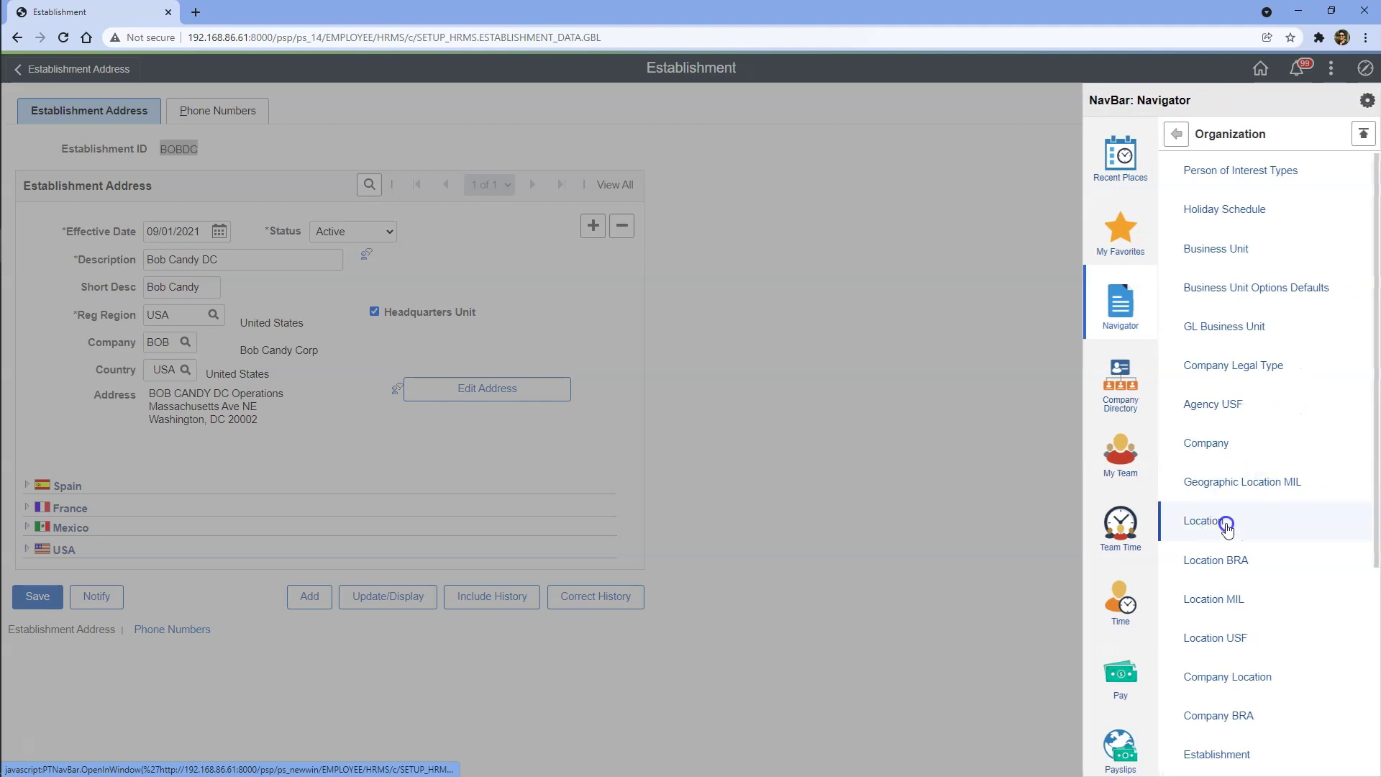
pyautogui.click(174, 117)
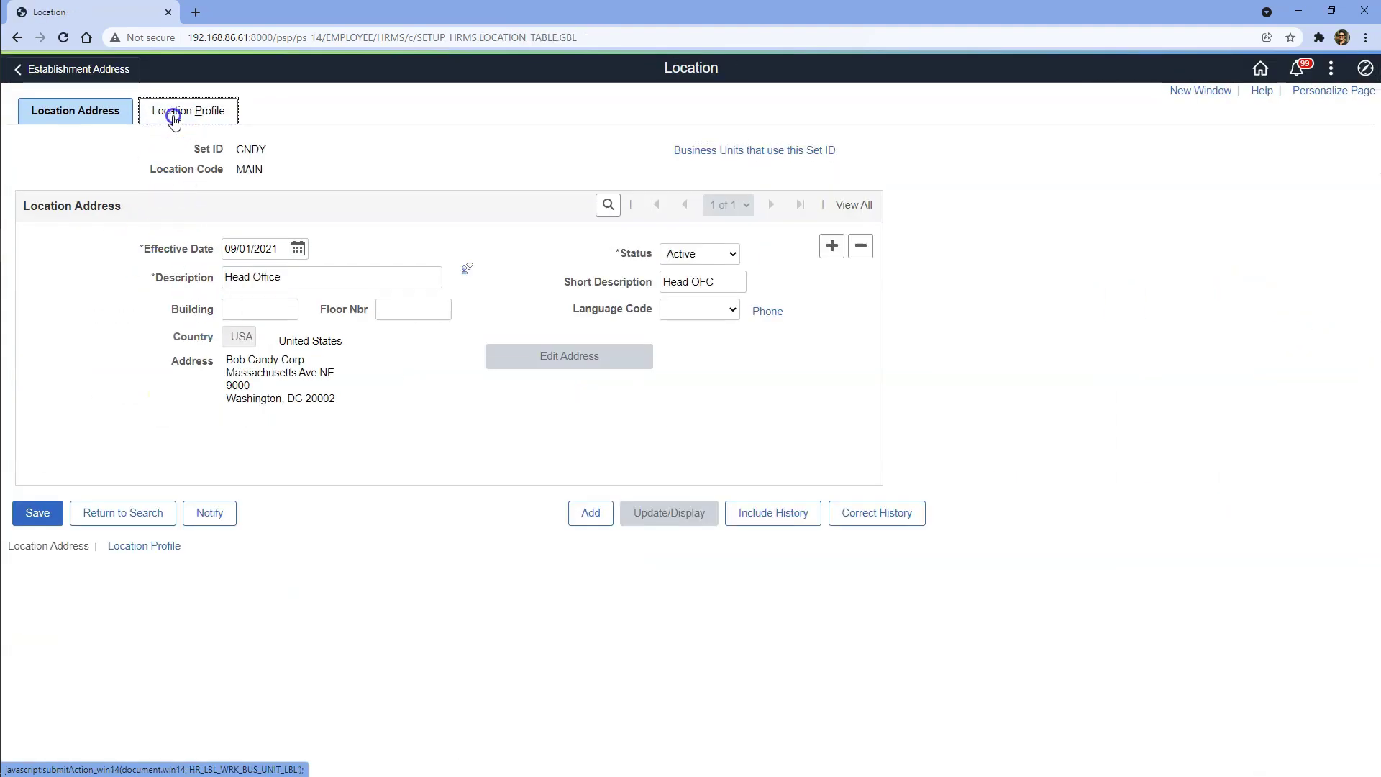
pyautogui.tripleClick(548, 155)
pyautogui.click(362, 405)
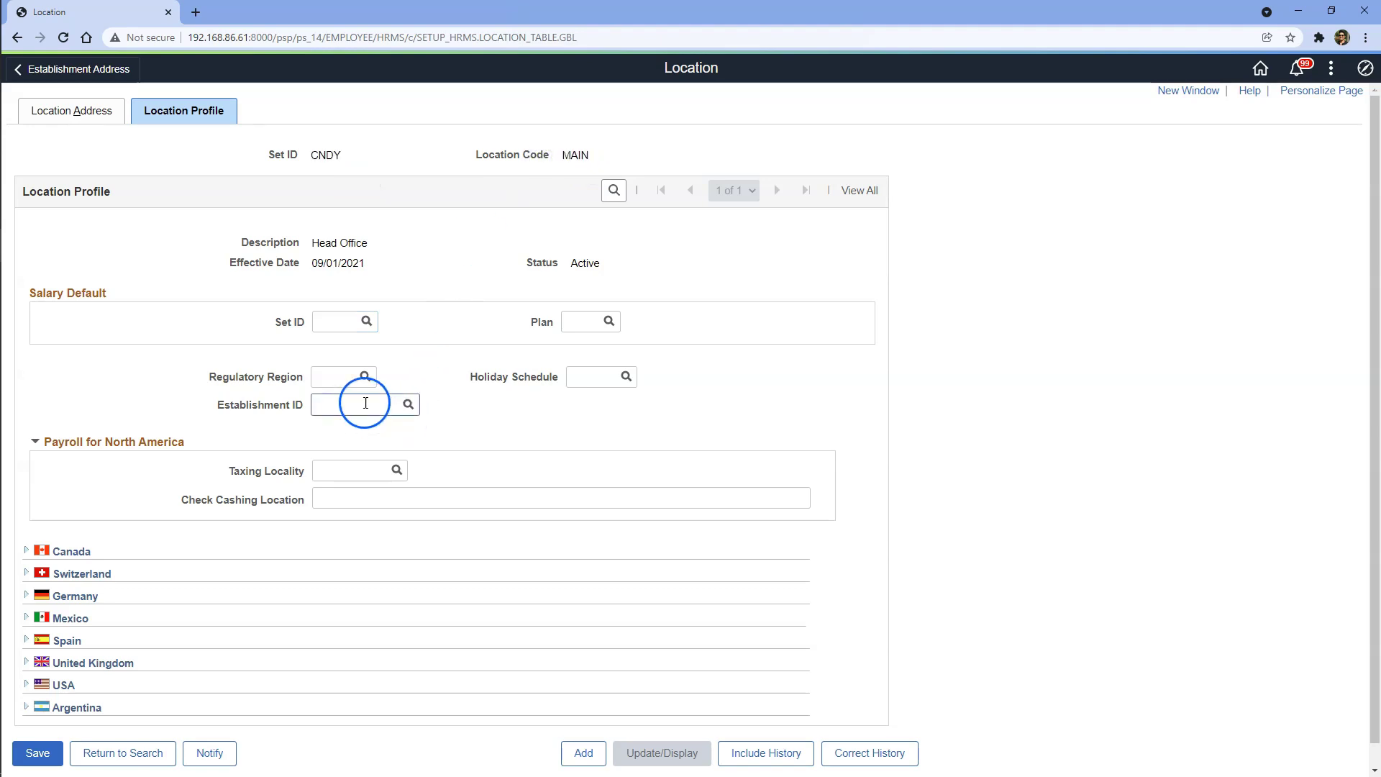
pyautogui.write('BOBDC')
pyautogui.click(259, 264)
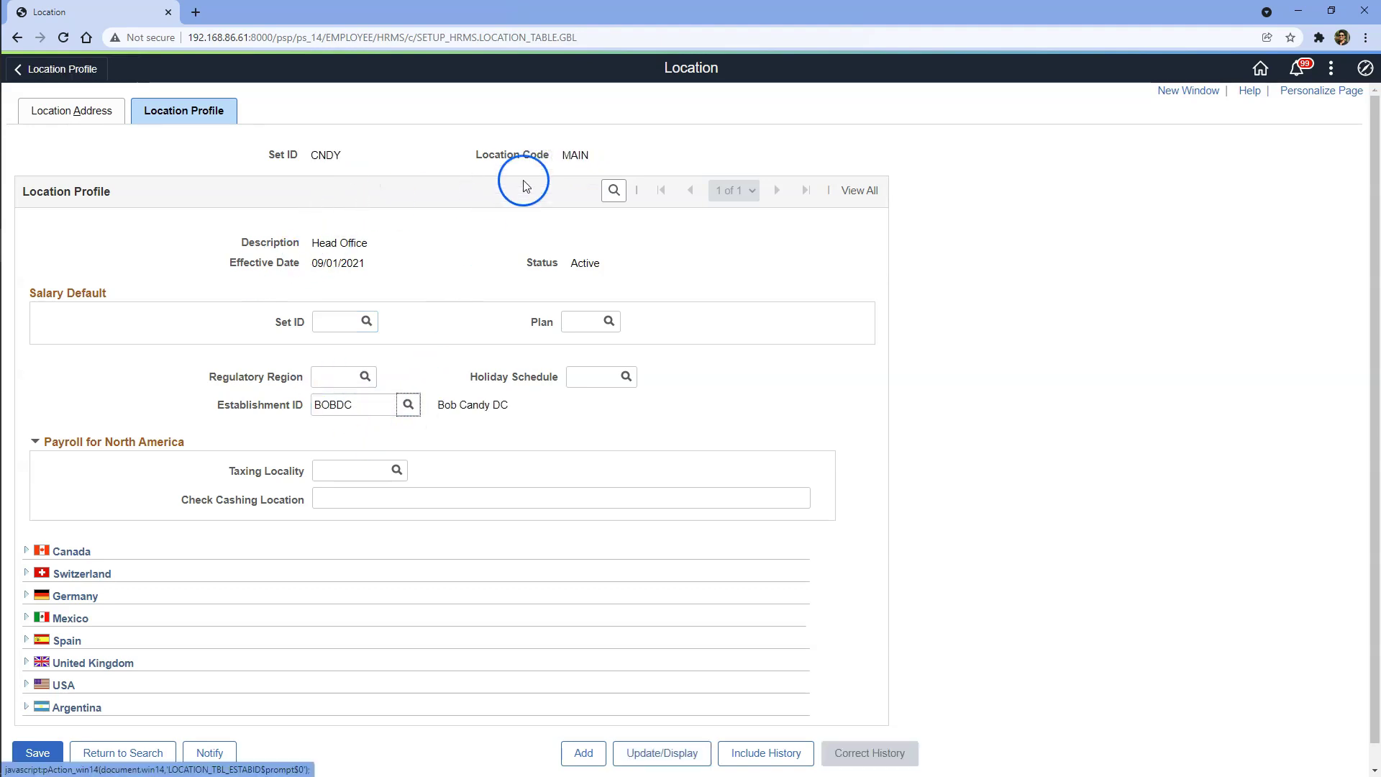
pyautogui.doubleClick(574, 154)
pyautogui.doubleClick(259, 404)
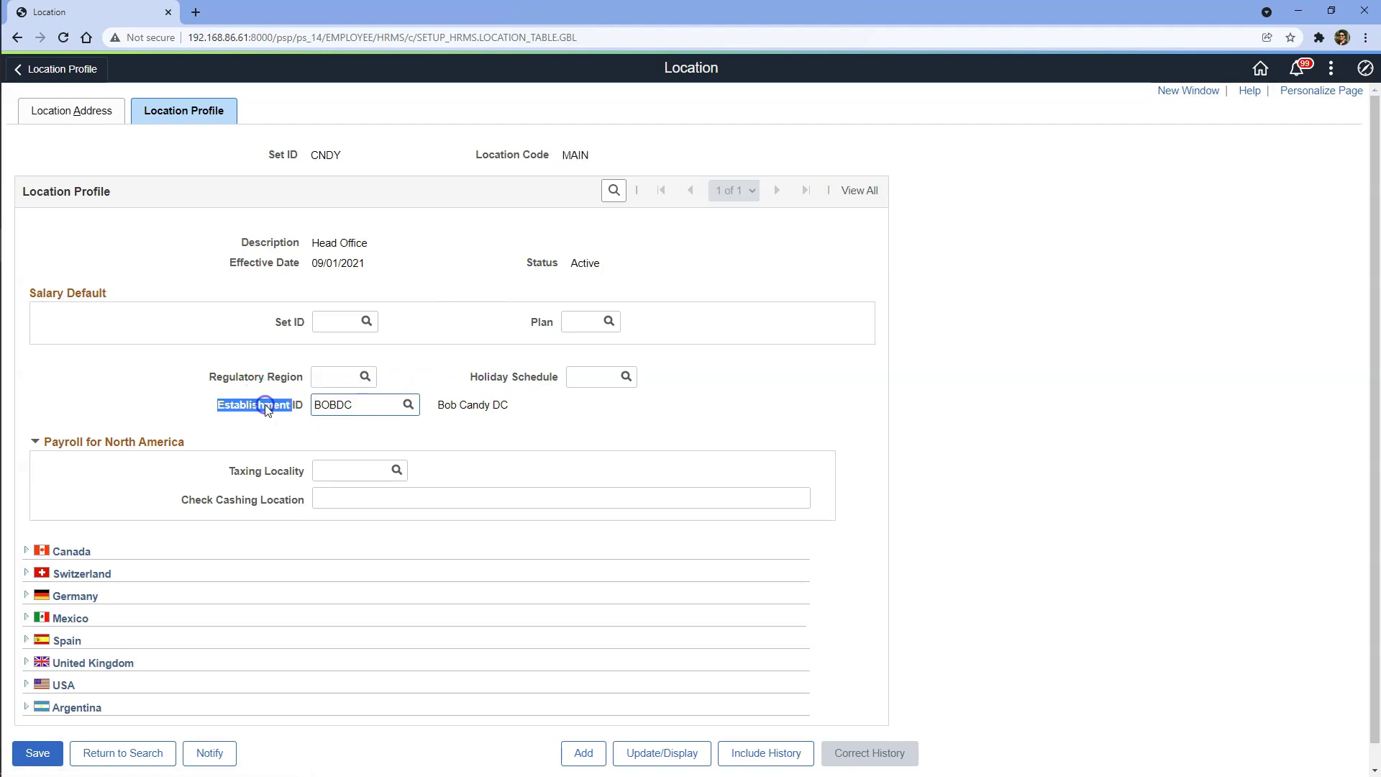
pyautogui.scroll(-1, 291, 477)
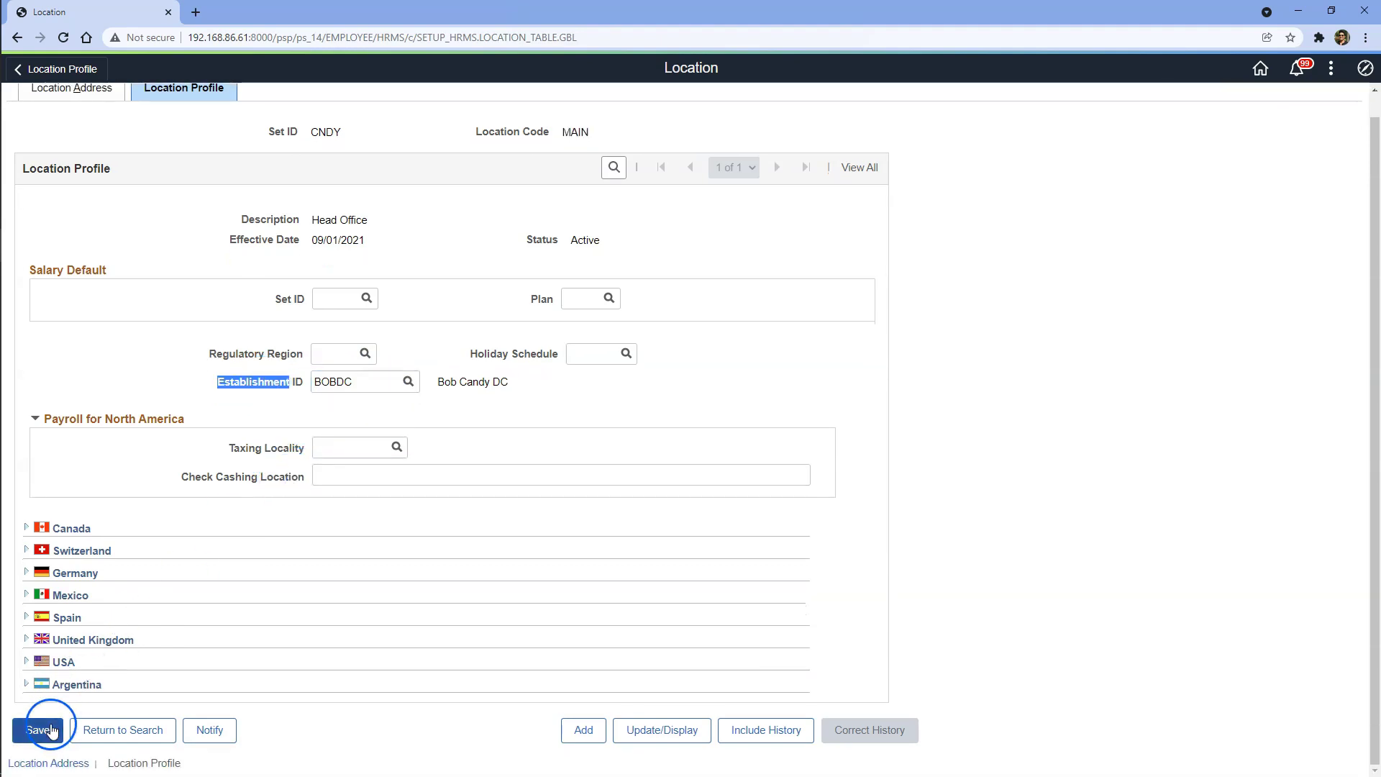
pyautogui.click(52, 731)
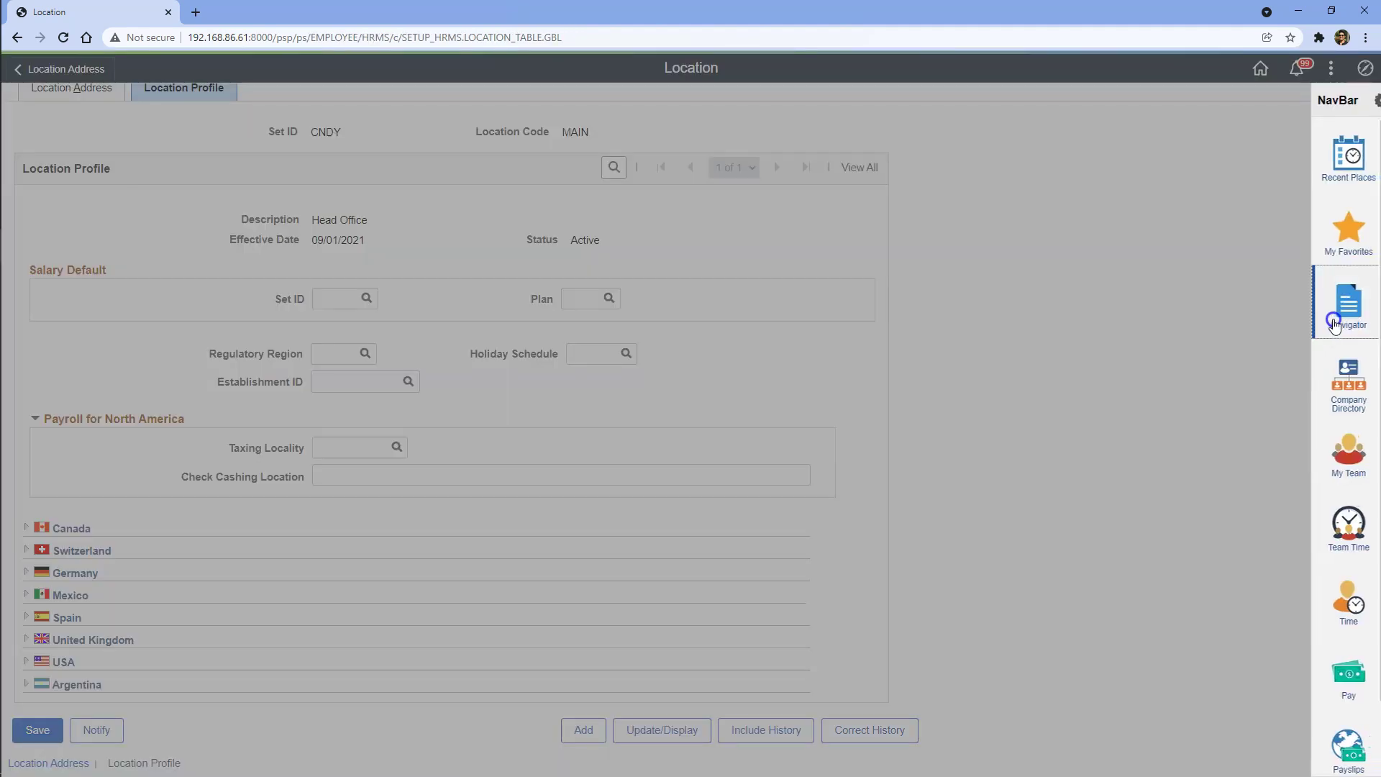
# Step: Open Departments and begin adding a new department under set ID CNDY
pyautogui.moveTo(1303, 139); pyautogui.dragTo(1208, 136)
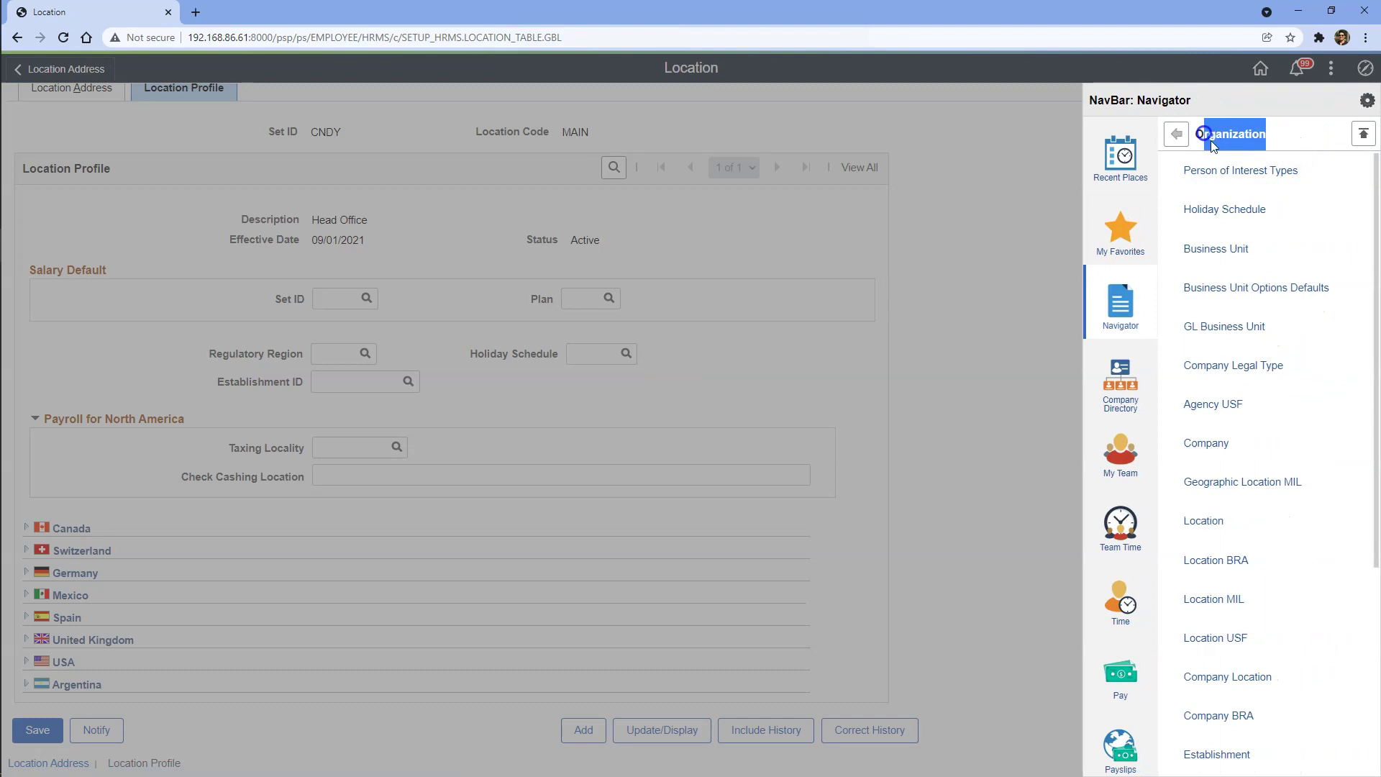
pyautogui.scroll(-3, 1276, 404)
pyautogui.click(1238, 579)
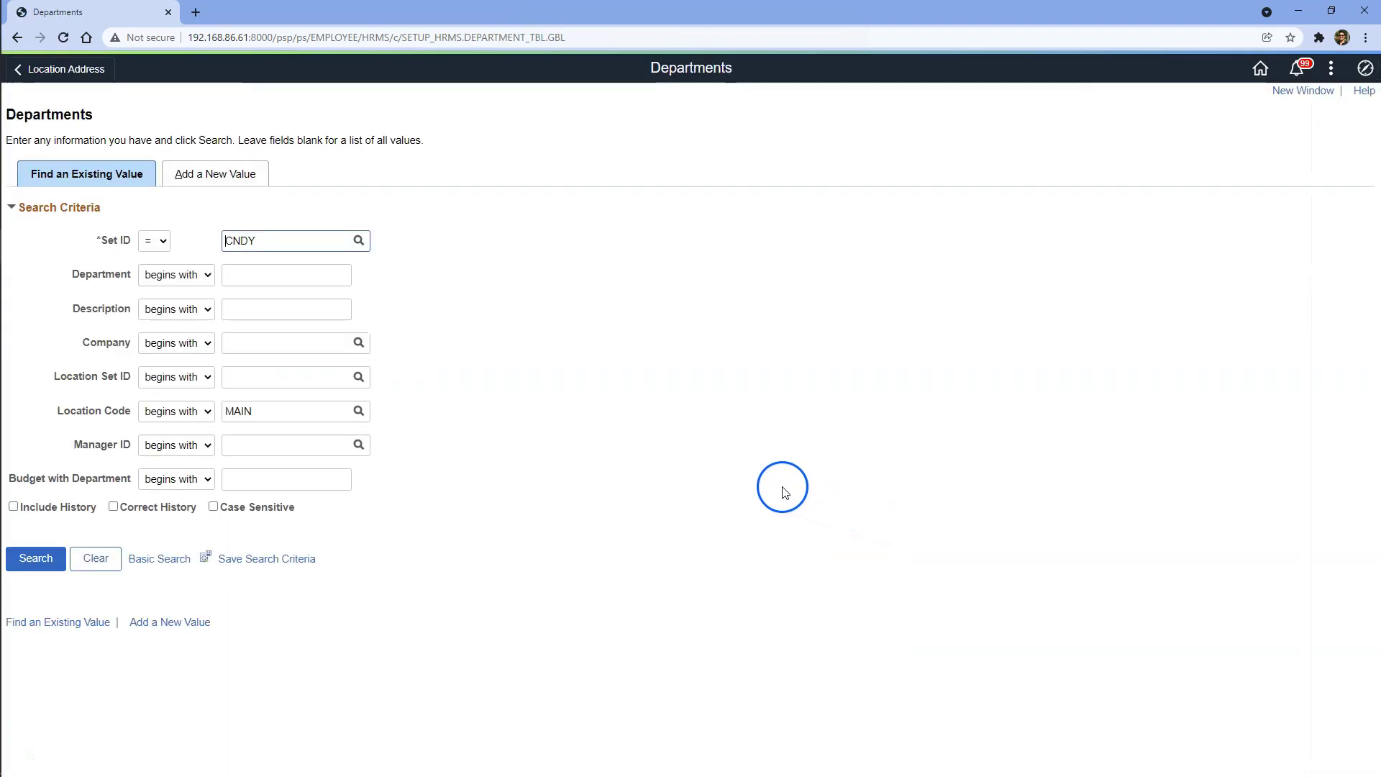
pyautogui.click(194, 180)
pyautogui.click(123, 245)
pyautogui.click(108, 213)
pyautogui.click(49, 211)
# Step: Add department FINANCE and bring up its Department Profile for entry
pyautogui.click(85, 246)
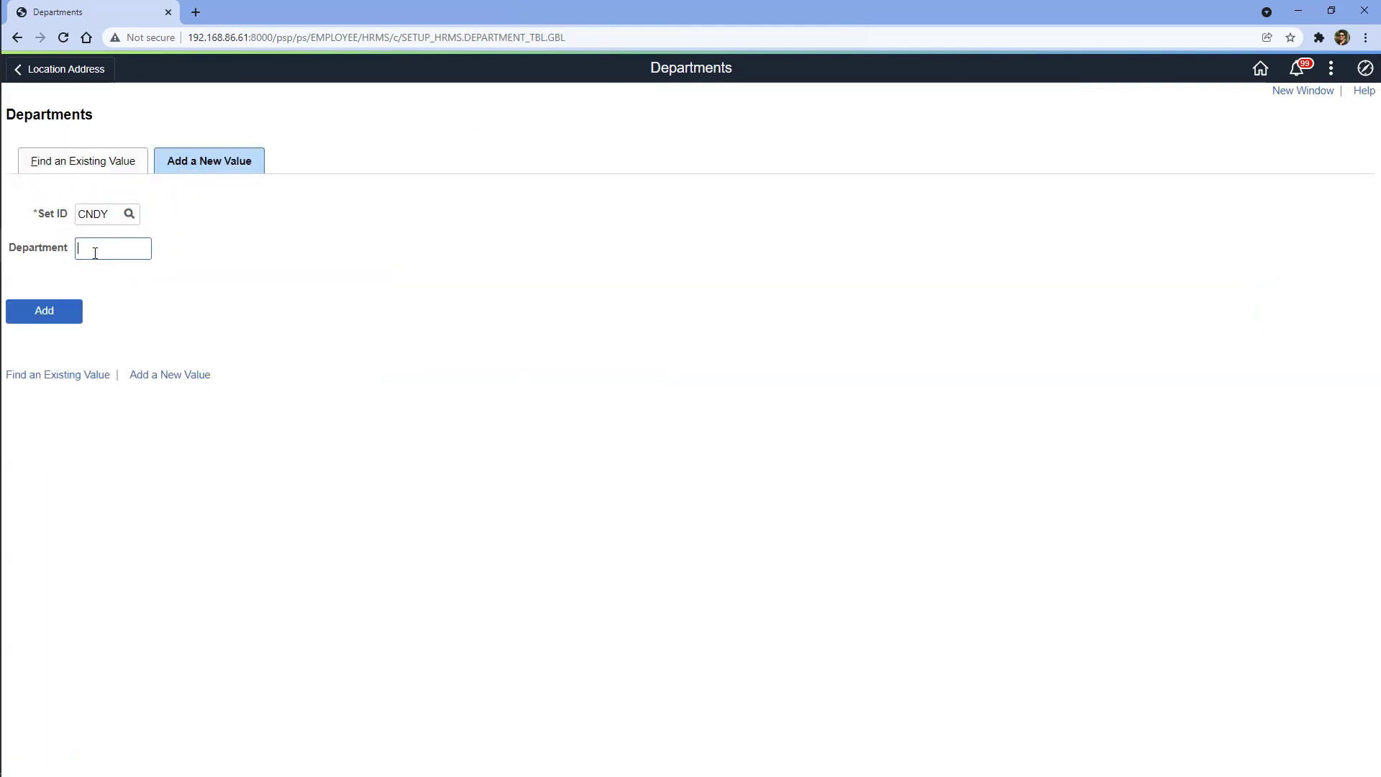
pyautogui.write('FINANCE')
pyautogui.click(58, 311)
pyautogui.click(274, 328)
pyautogui.click(253, 257)
pyautogui.click(337, 566)
pyautogui.click(259, 249)
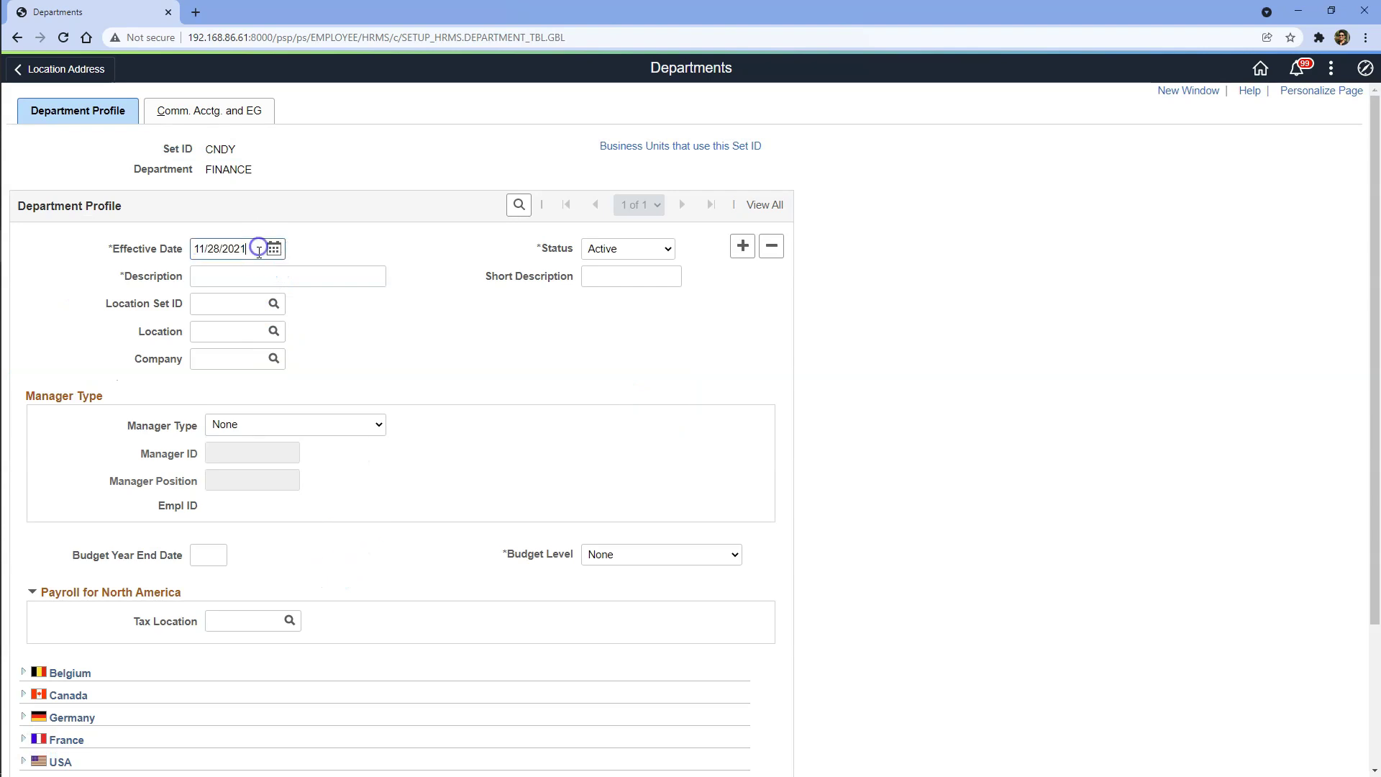
# Step: Set the FINANCE department's effective date to 09/01/2021 and description to Finance Division
pyautogui.hotkey('ctrl', 'a')
pyautogui.write('09/01/2021')
pyautogui.click(258, 272)
pyautogui.write('Finance Division')
pyautogui.click(633, 274)
pyautogui.write('Fi')
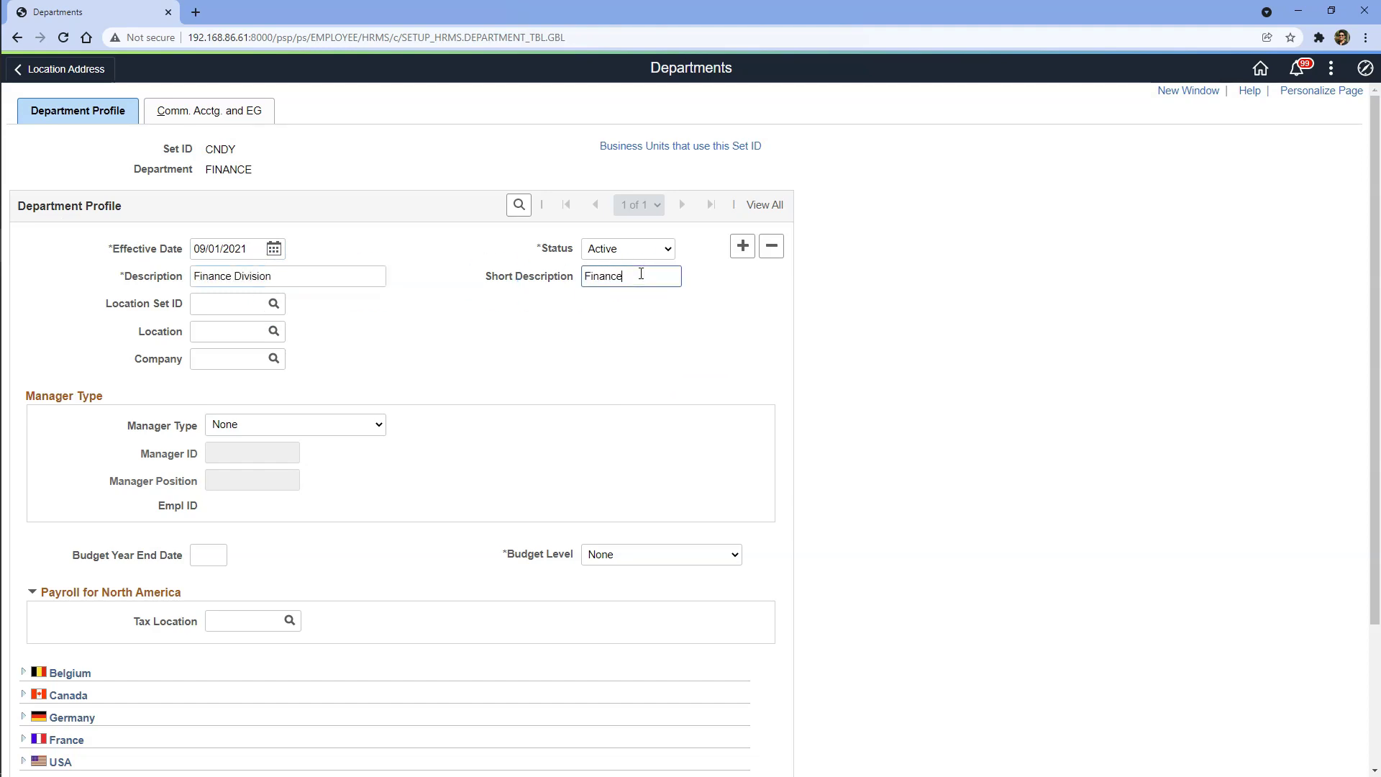
# Step: Set location set ID CNDY, location MAIN, and company BOB for FINANCE
pyautogui.click(205, 304)
pyautogui.write('CNDY')
pyautogui.click(247, 334)
pyautogui.write('MAIN')
pyautogui.click(226, 358)
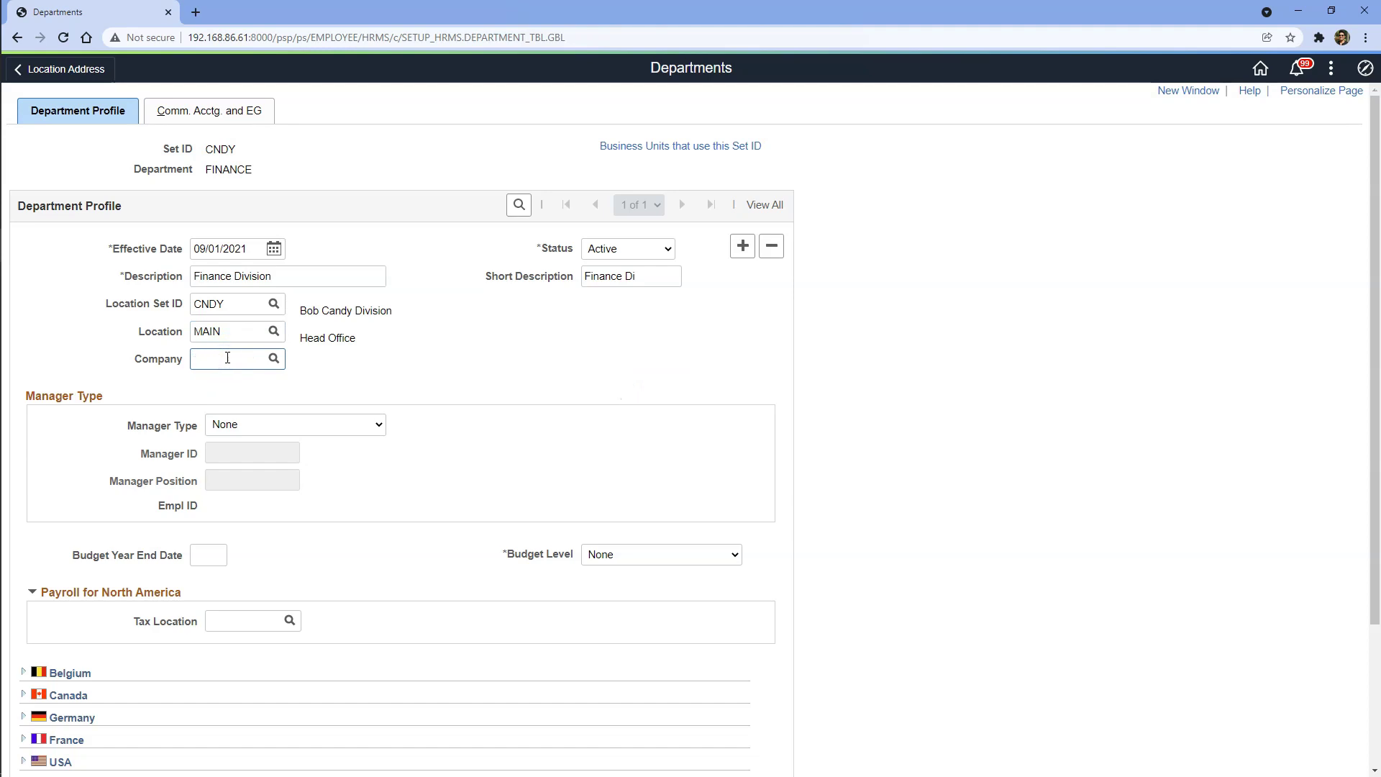
pyautogui.press('Tab')
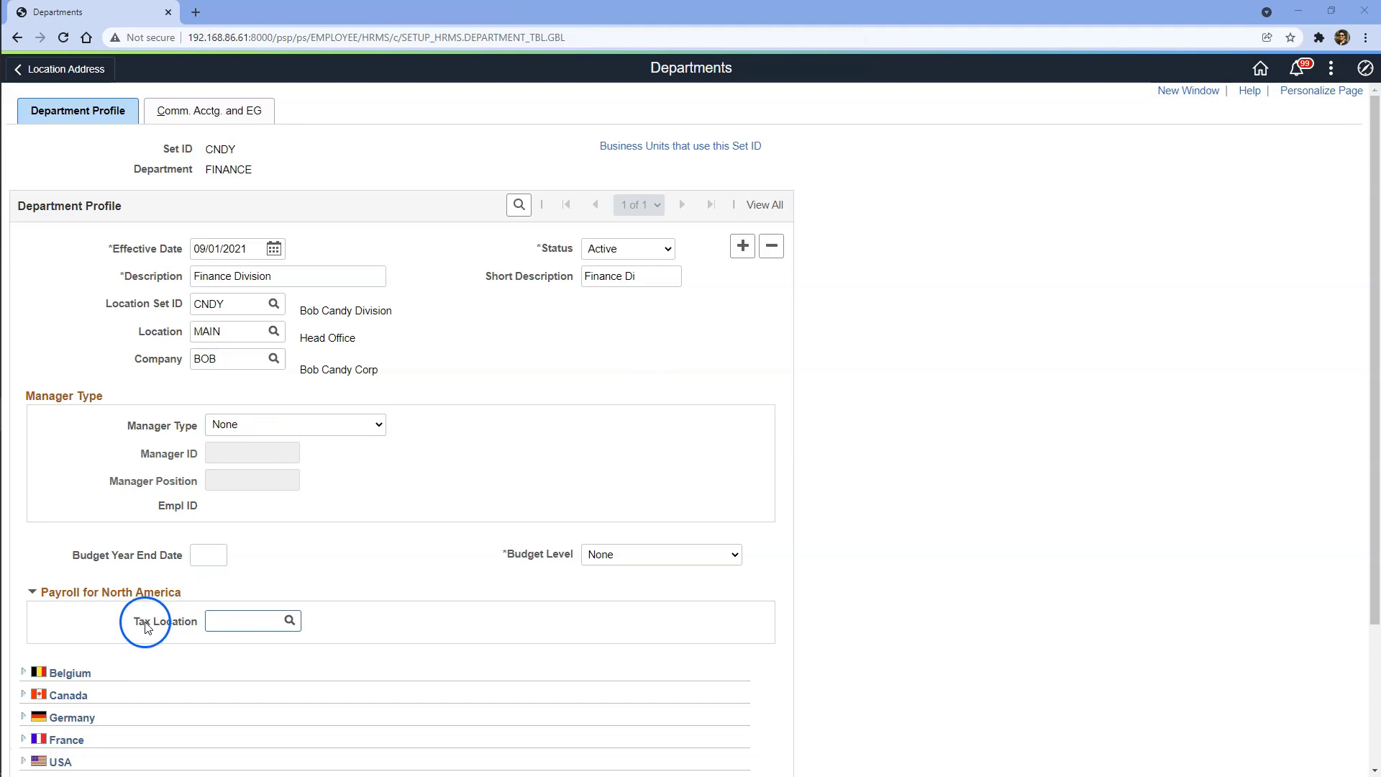
pyautogui.moveTo(133, 621); pyautogui.dragTo(196, 624)
pyautogui.click(193, 621)
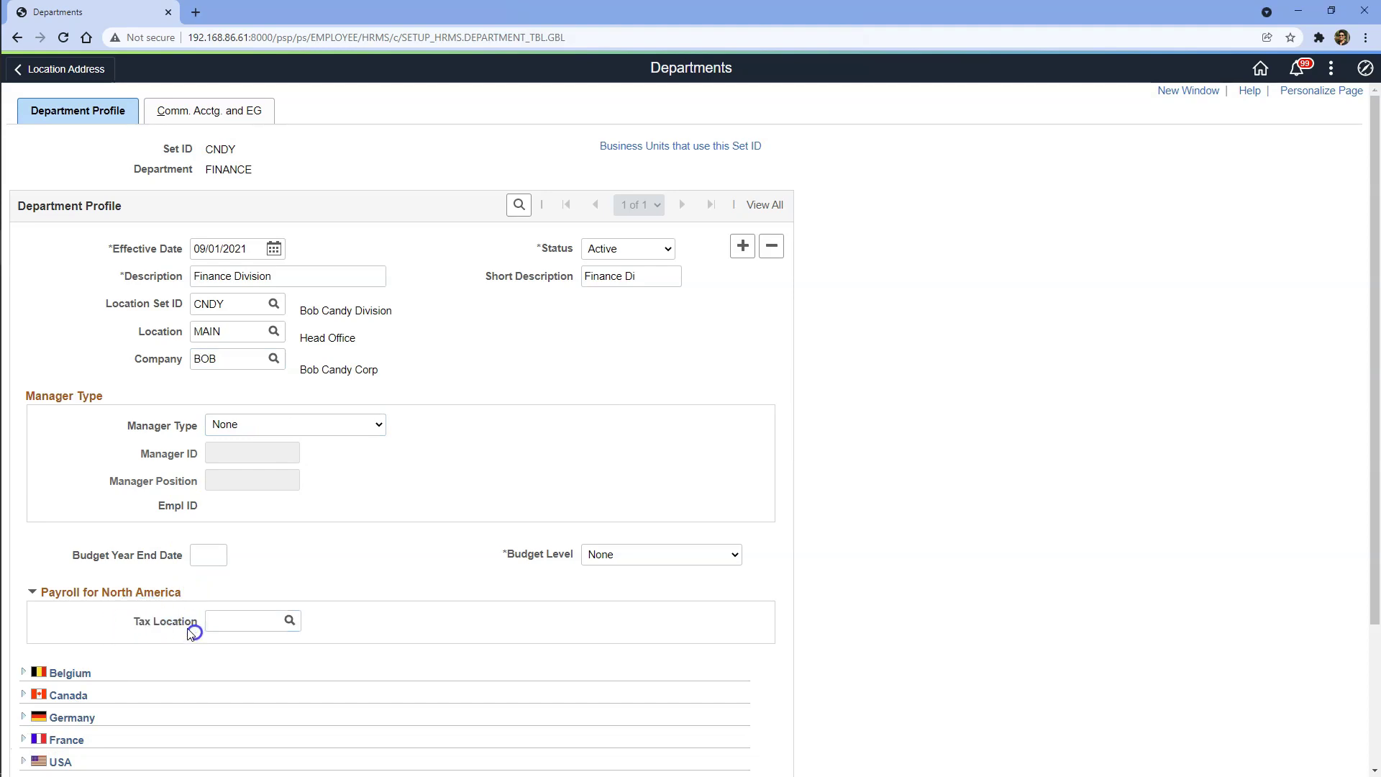
pyautogui.doubleClick(225, 168)
pyautogui.click(163, 628)
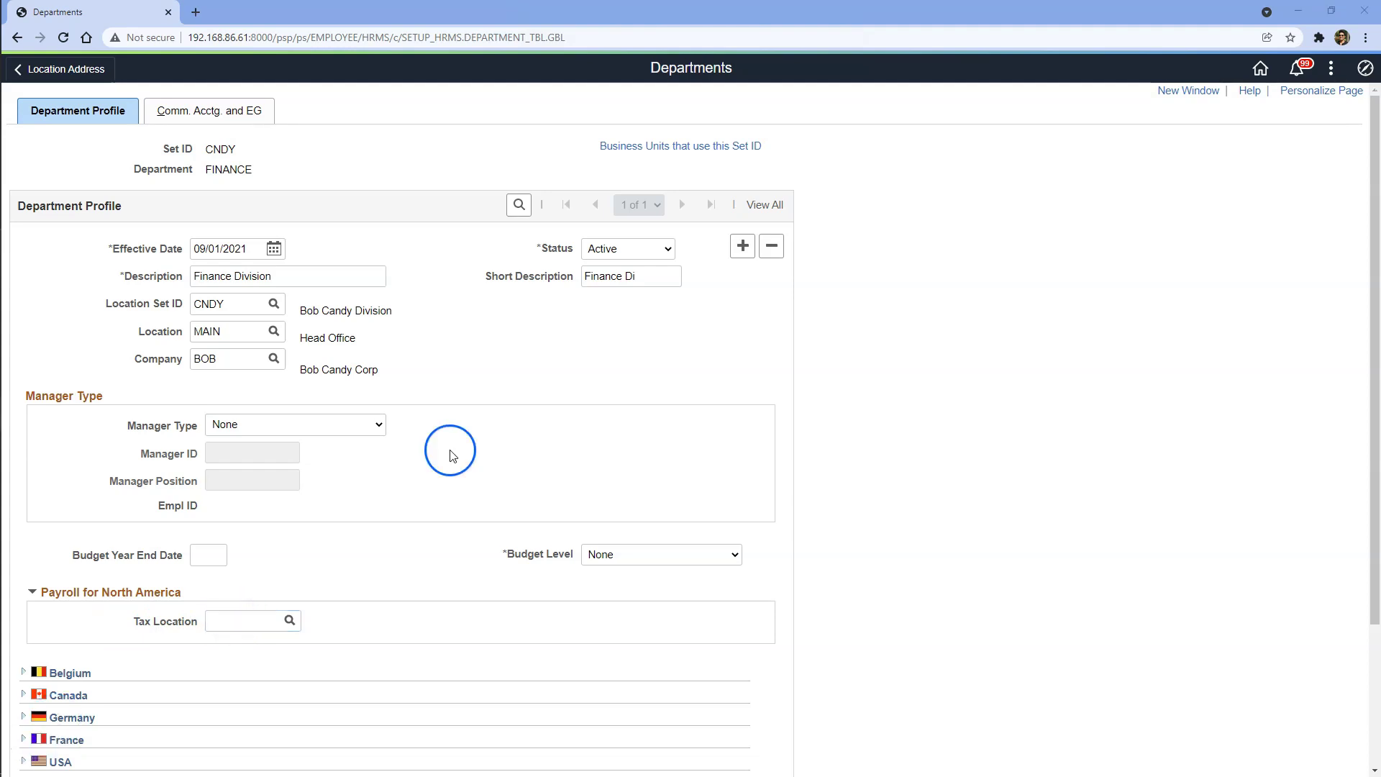
# Step: In a new window, open the Tax Location Table's Add a New Value page
pyautogui.click(1187, 90)
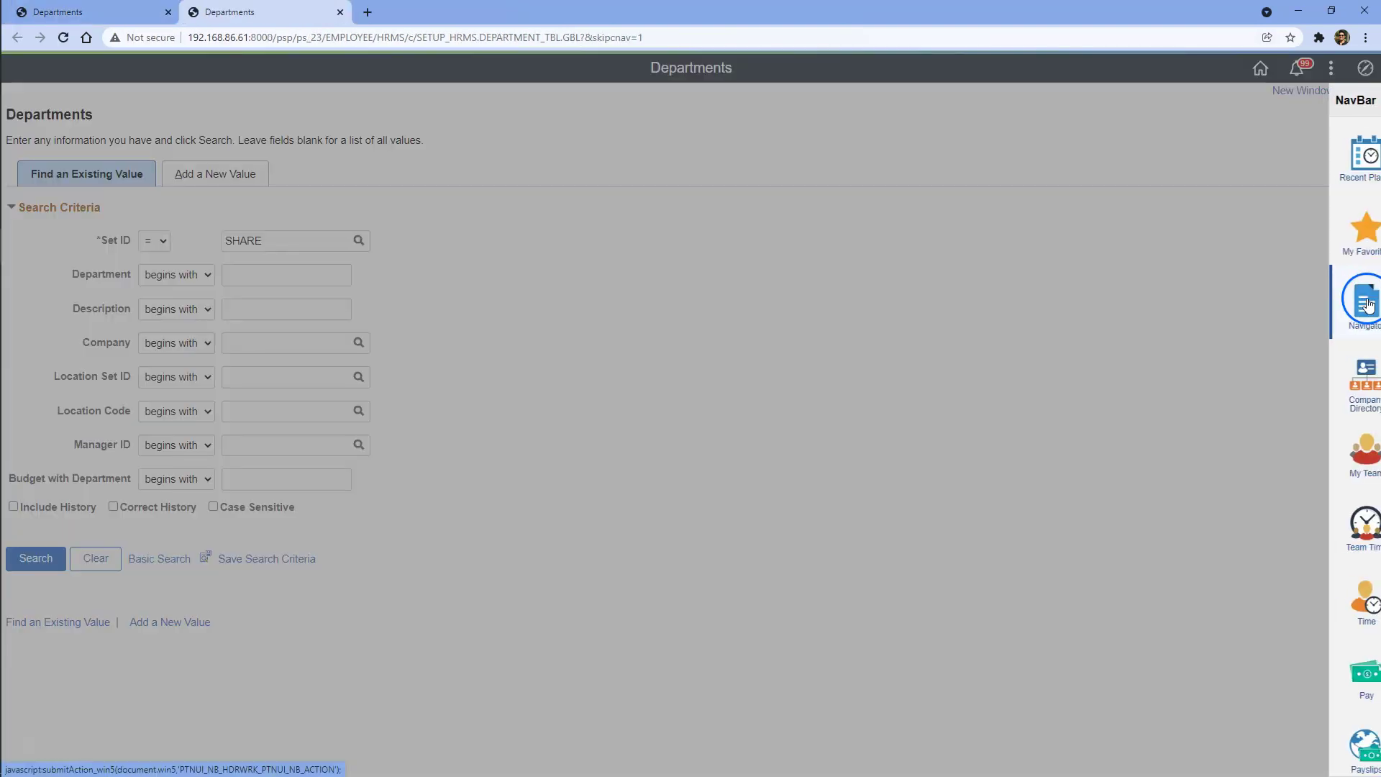
pyautogui.click(1365, 299)
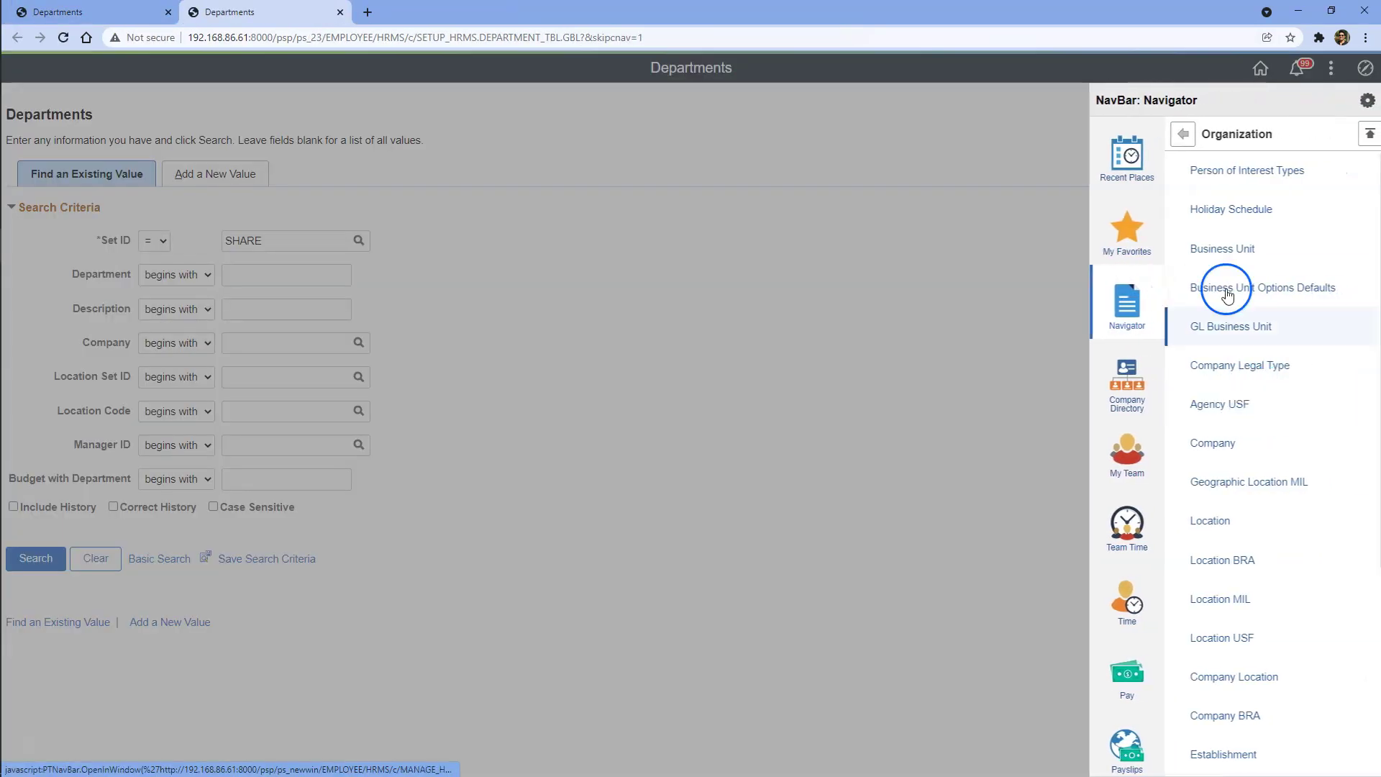
pyautogui.click(1223, 659)
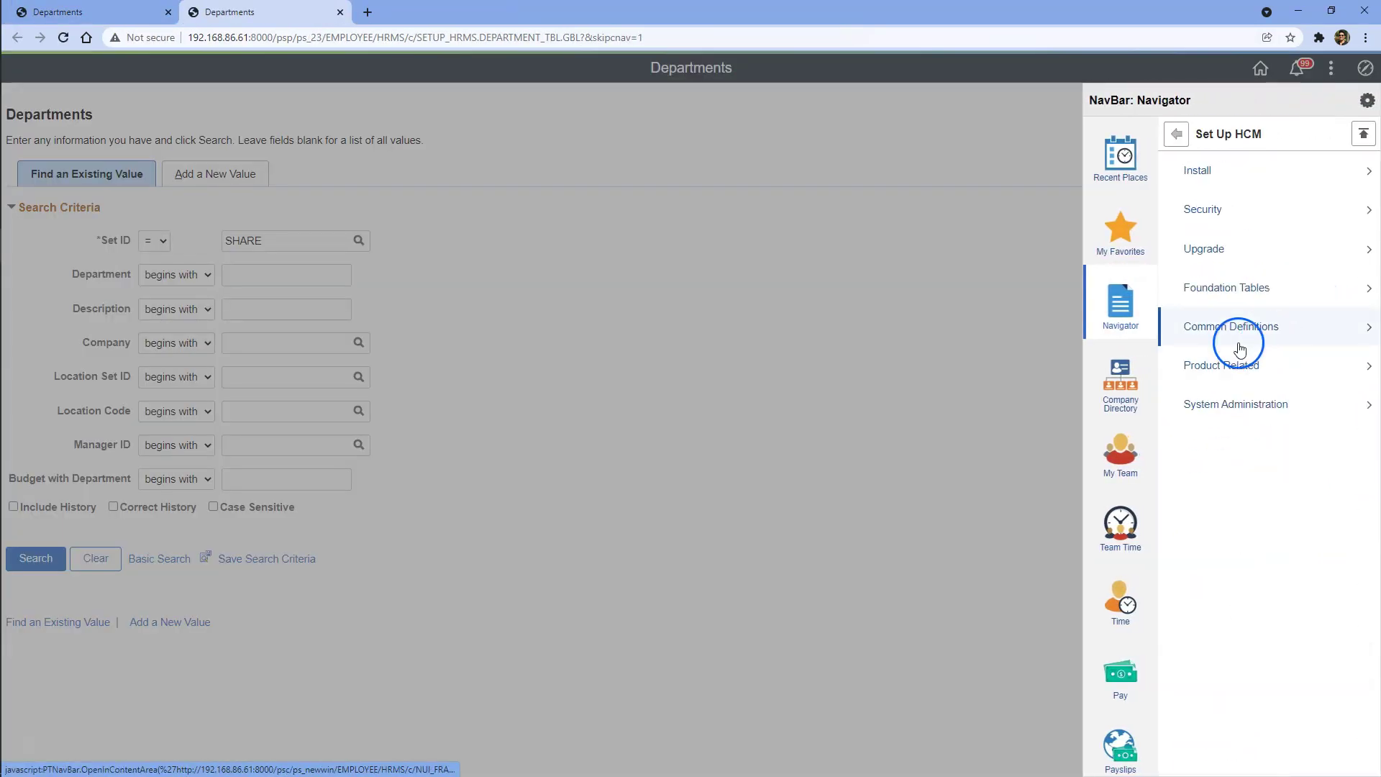
pyautogui.click(1230, 363)
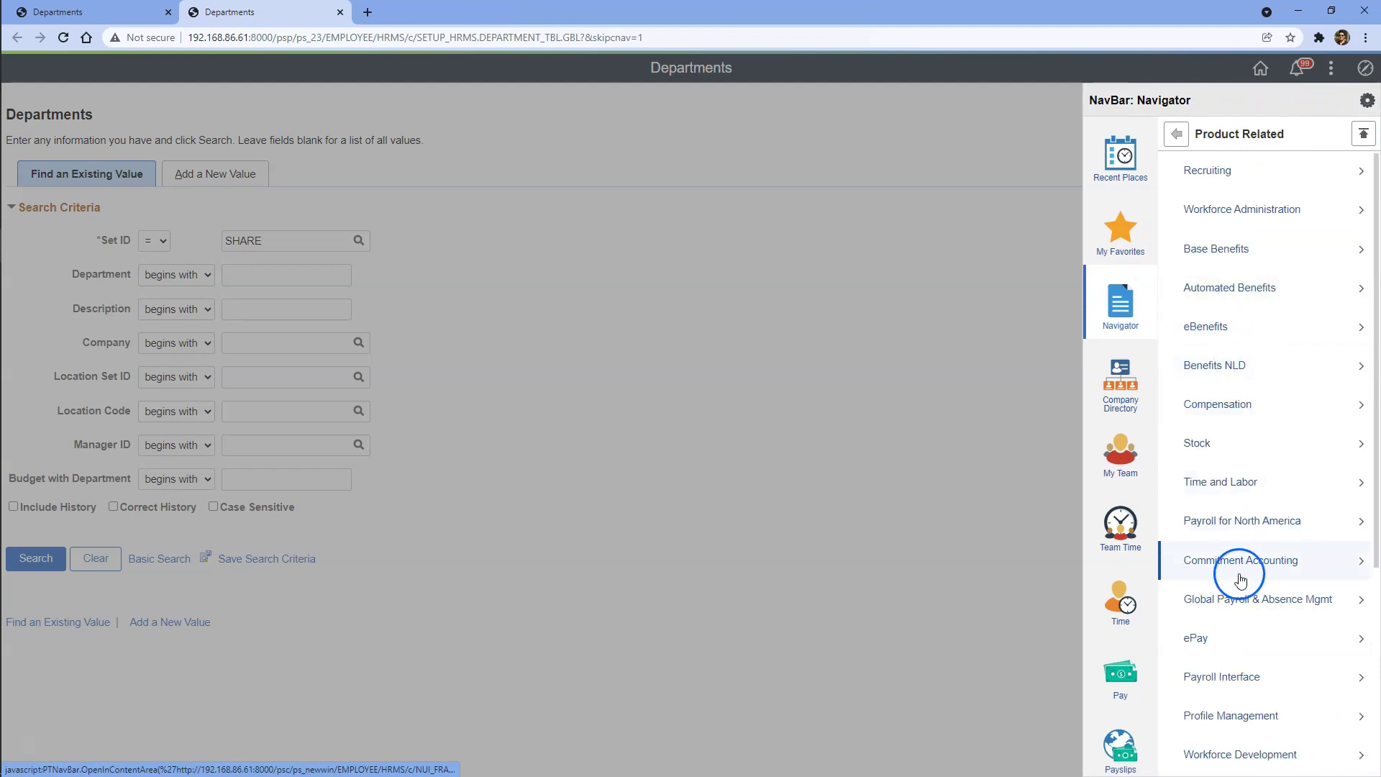
pyautogui.click(1242, 522)
pyautogui.scroll(-2, 1254, 454)
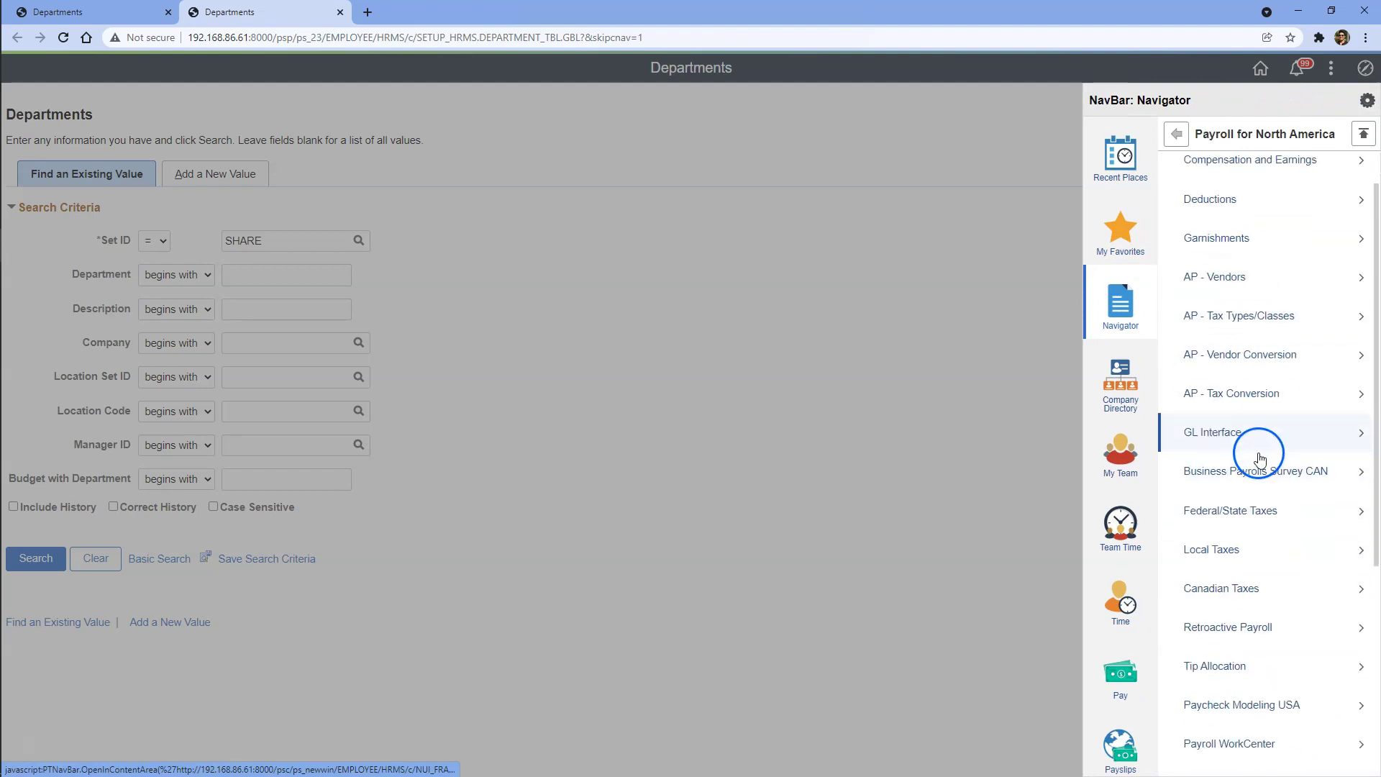
pyautogui.click(1228, 431)
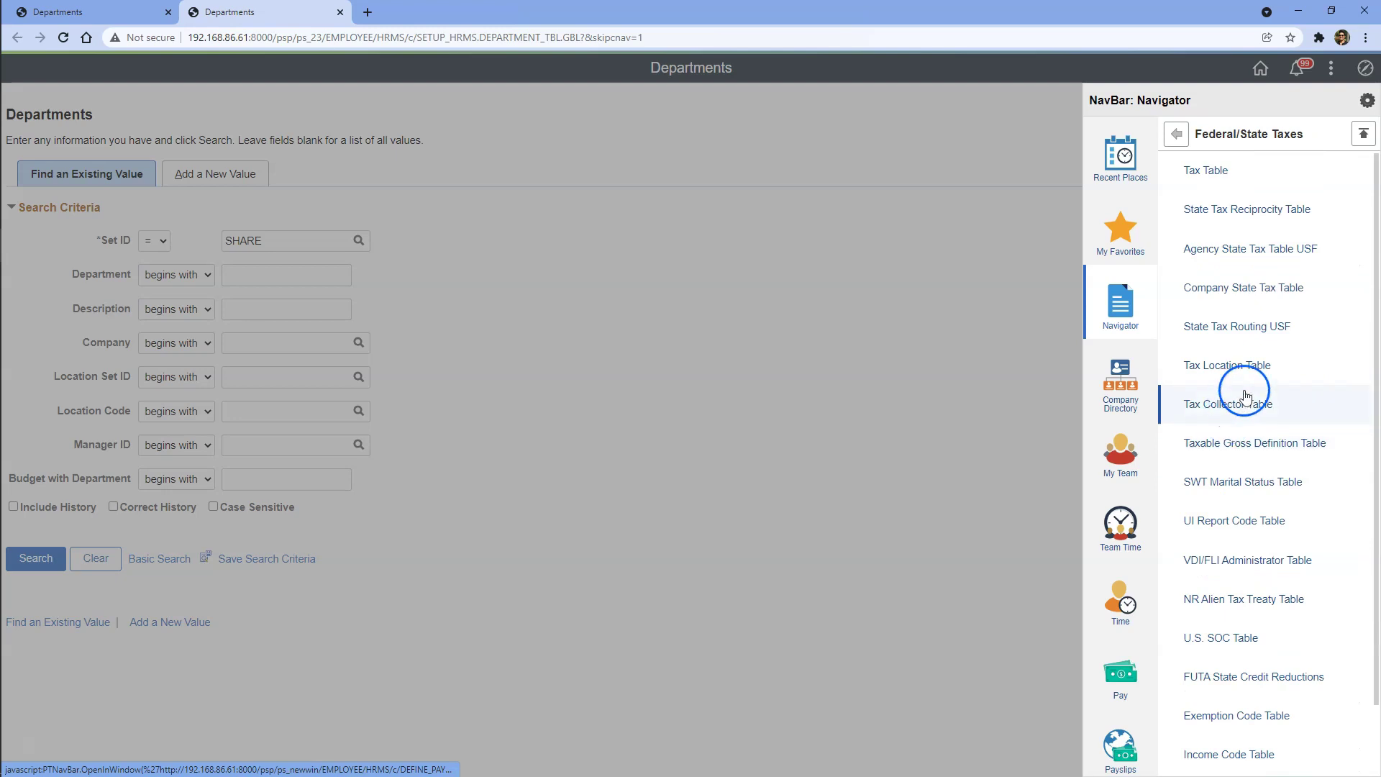
pyautogui.click(1231, 366)
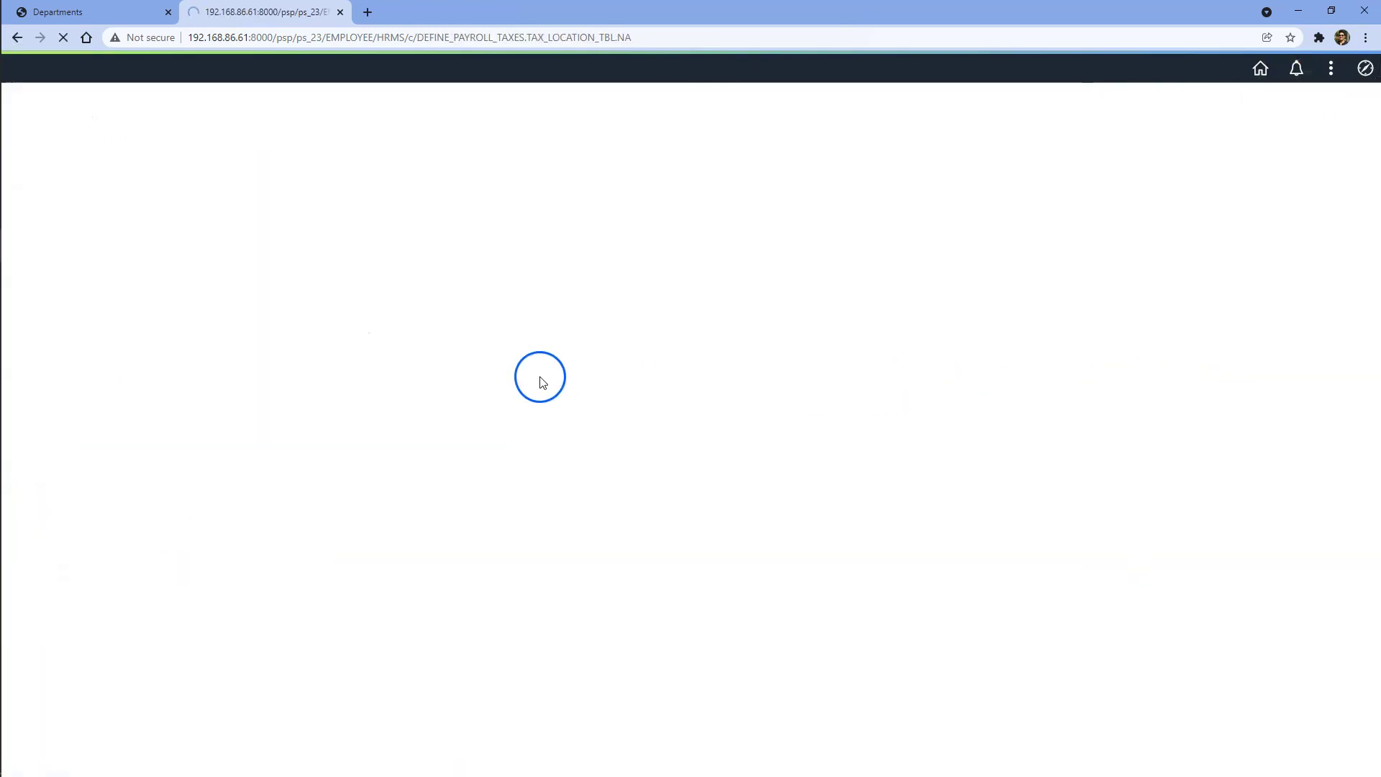
pyautogui.click(196, 174)
pyautogui.click(138, 219)
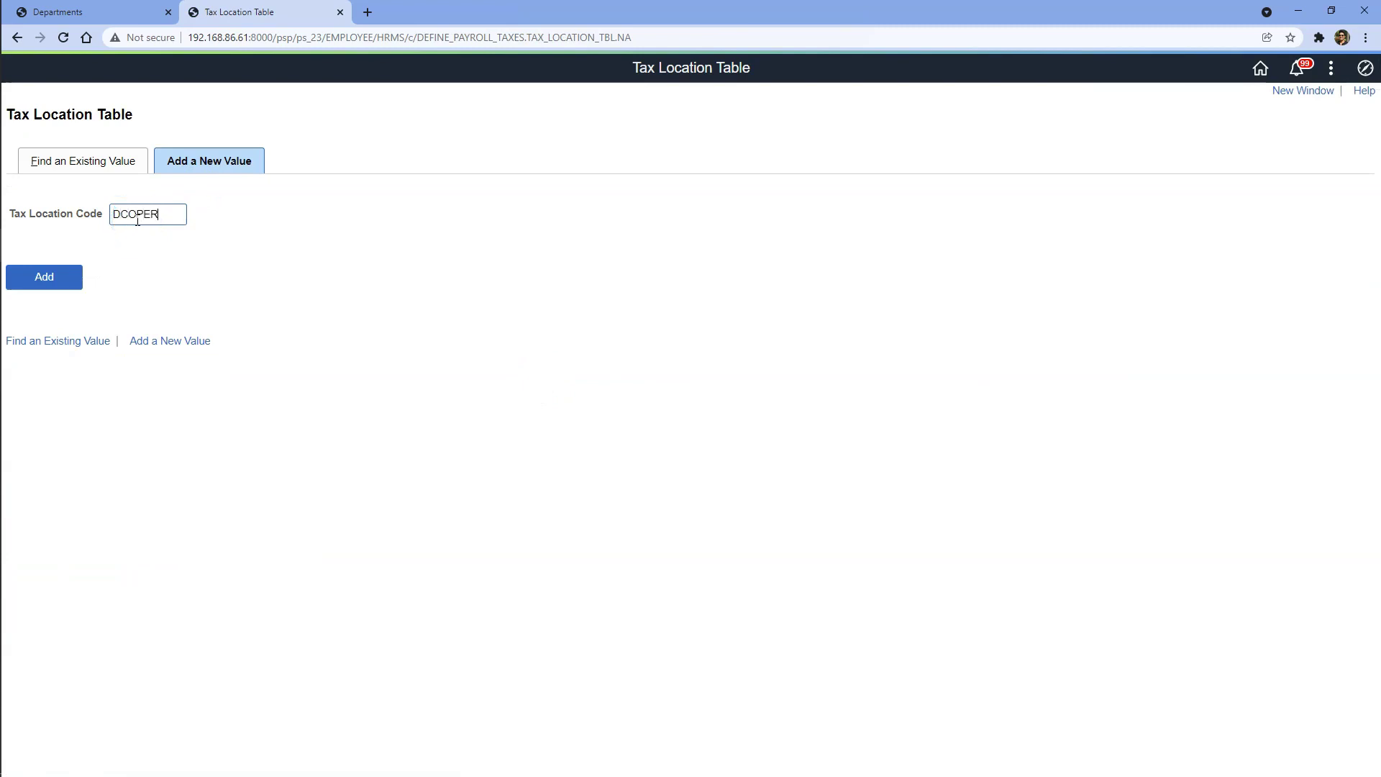
# Step: Add tax location DCOPER with description 'Bob Candy Corp DC Operations'
pyautogui.moveTo(161, 214); pyautogui.dragTo(41, 201)
pyautogui.click(45, 277)
pyautogui.click(191, 213)
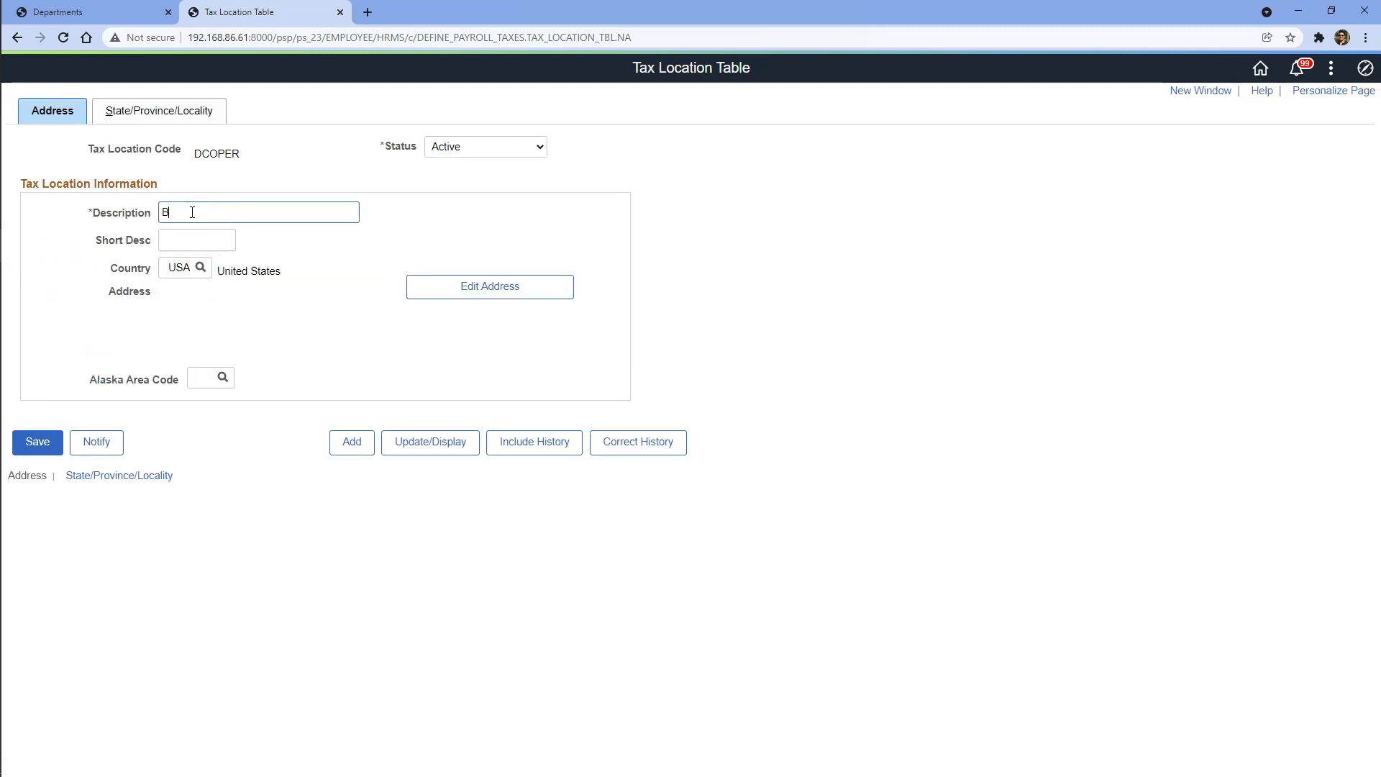
pyautogui.write('Bob C')
pyautogui.click(191, 212)
pyautogui.write('andy Corp DC O')
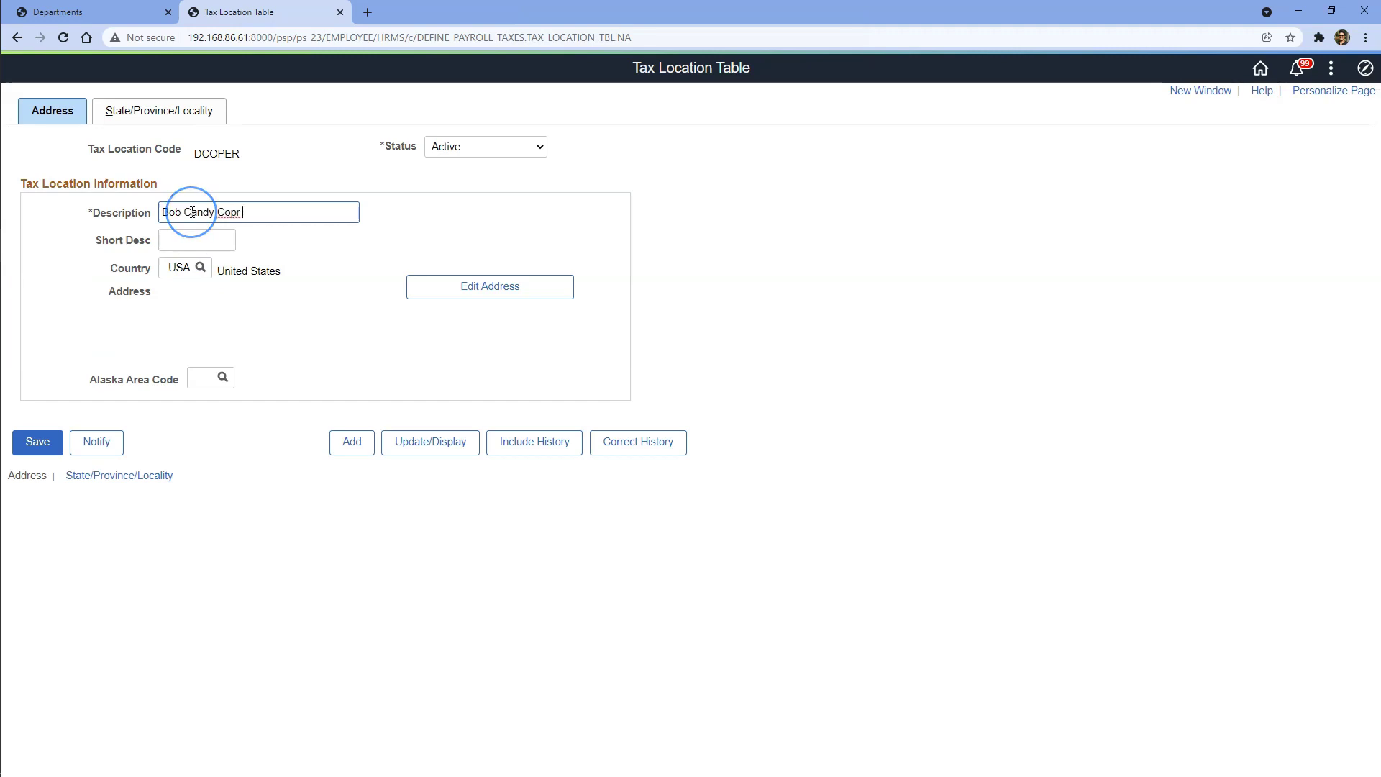
pyautogui.write('perations')
# Step: Enter short description 'Bob Candy' and the Washington, DC address
pyautogui.click(180, 236)
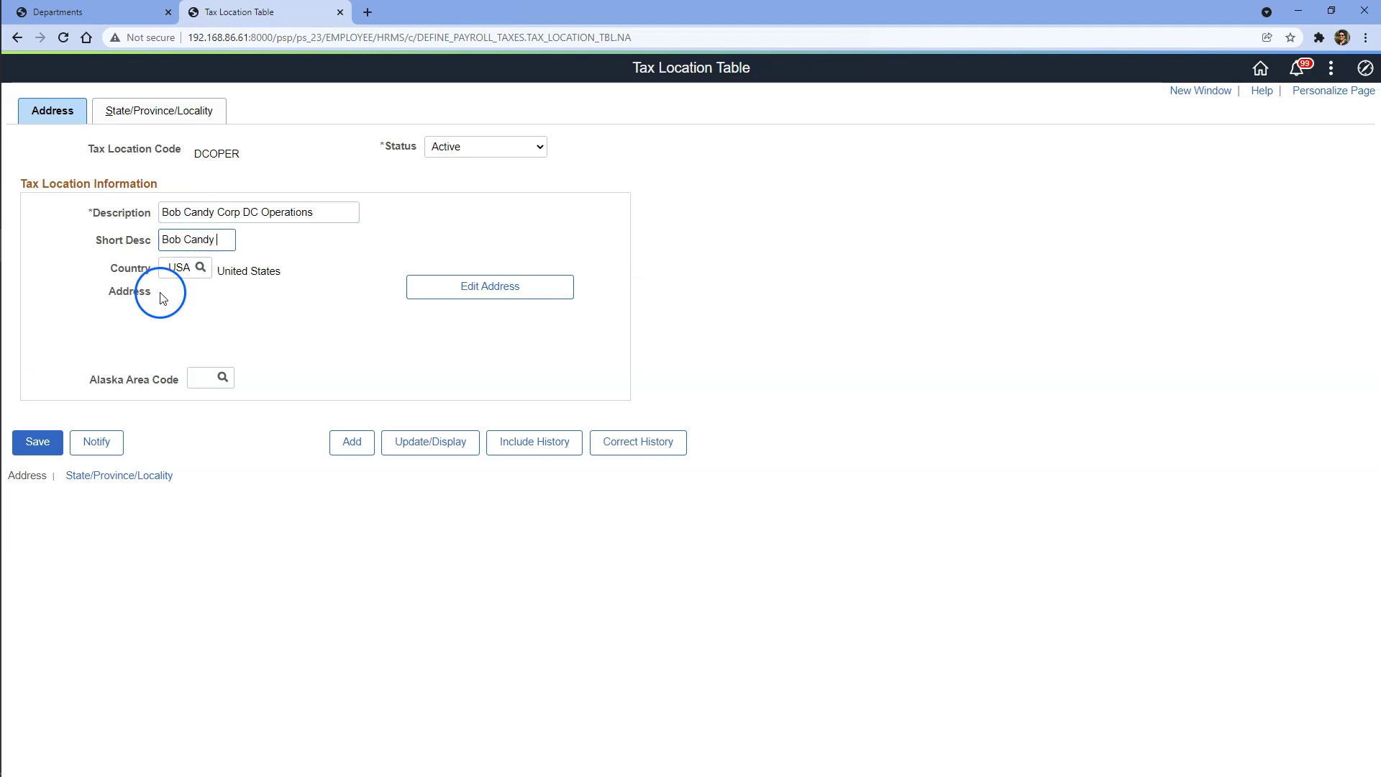
pyautogui.click(468, 287)
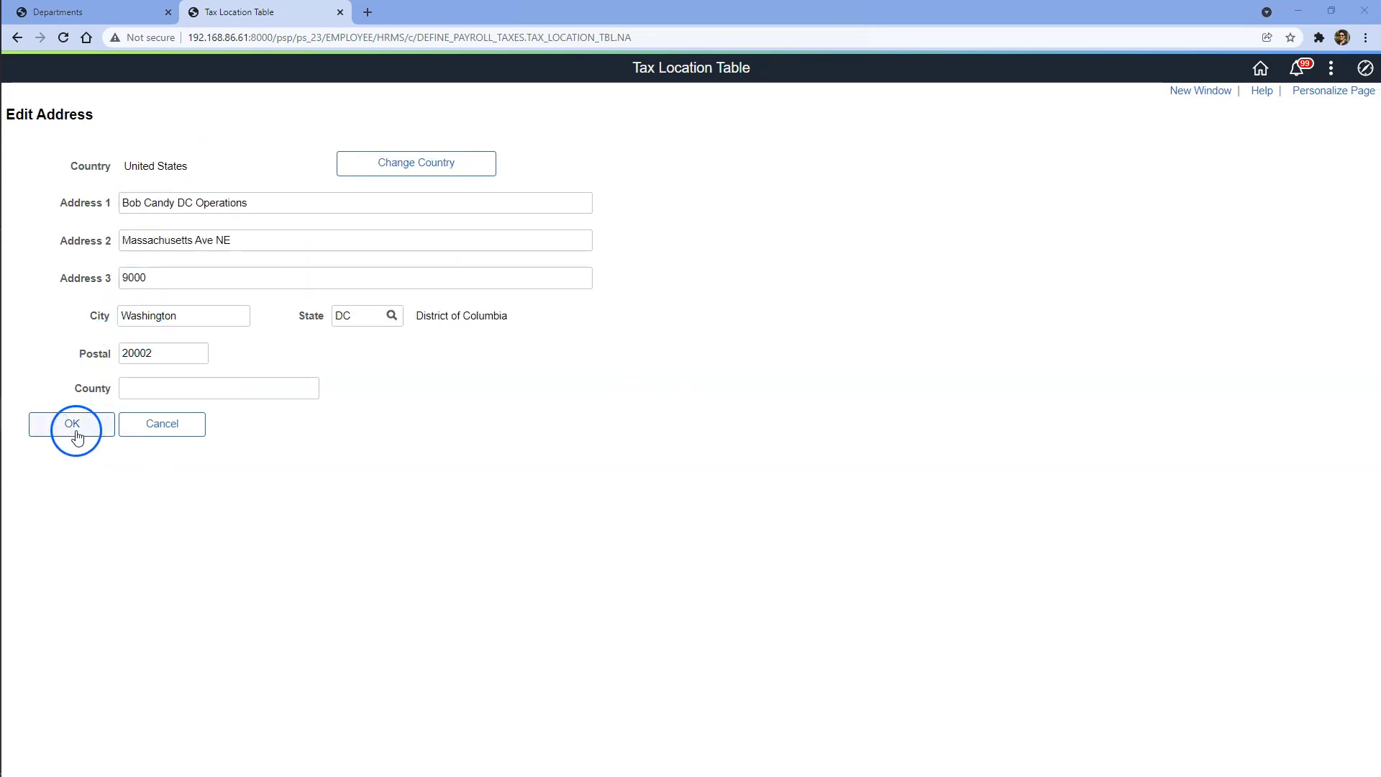
pyautogui.click(75, 432)
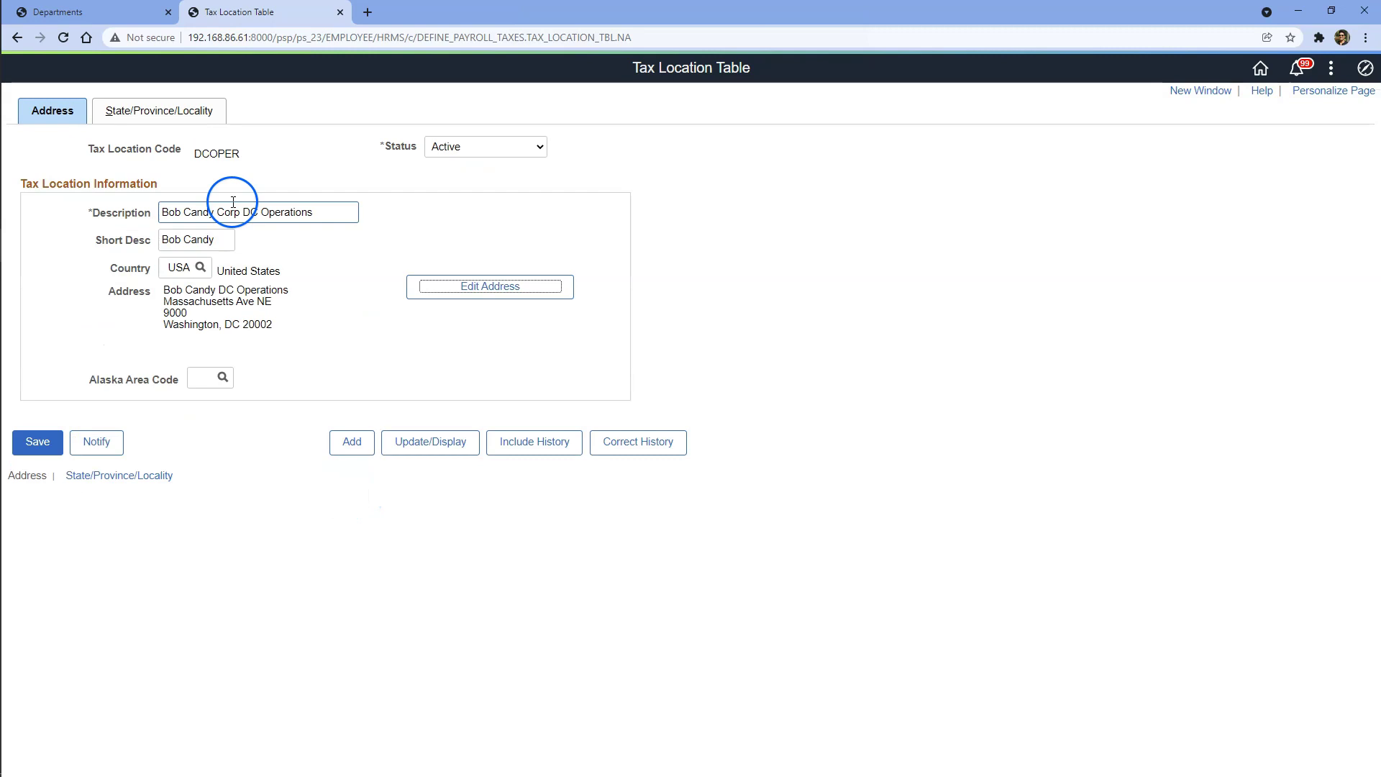
# Step: Enter DC as the state on the State/Province/Locality tab of tax location DCOPER
pyautogui.click(158, 110)
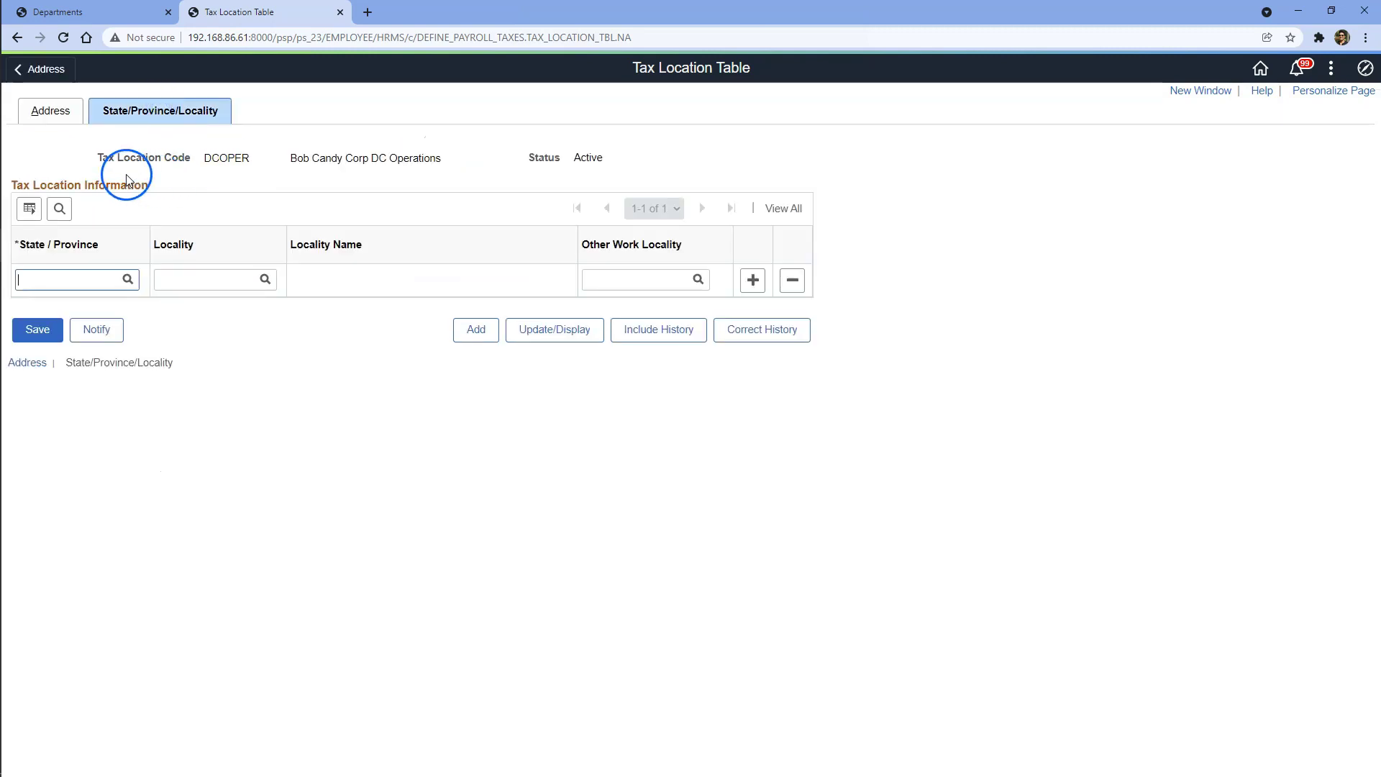
pyautogui.click(56, 278)
pyautogui.write('dc')
pyautogui.press('BackSpace')
pyautogui.press('BackSpace')
pyautogui.write('DC')
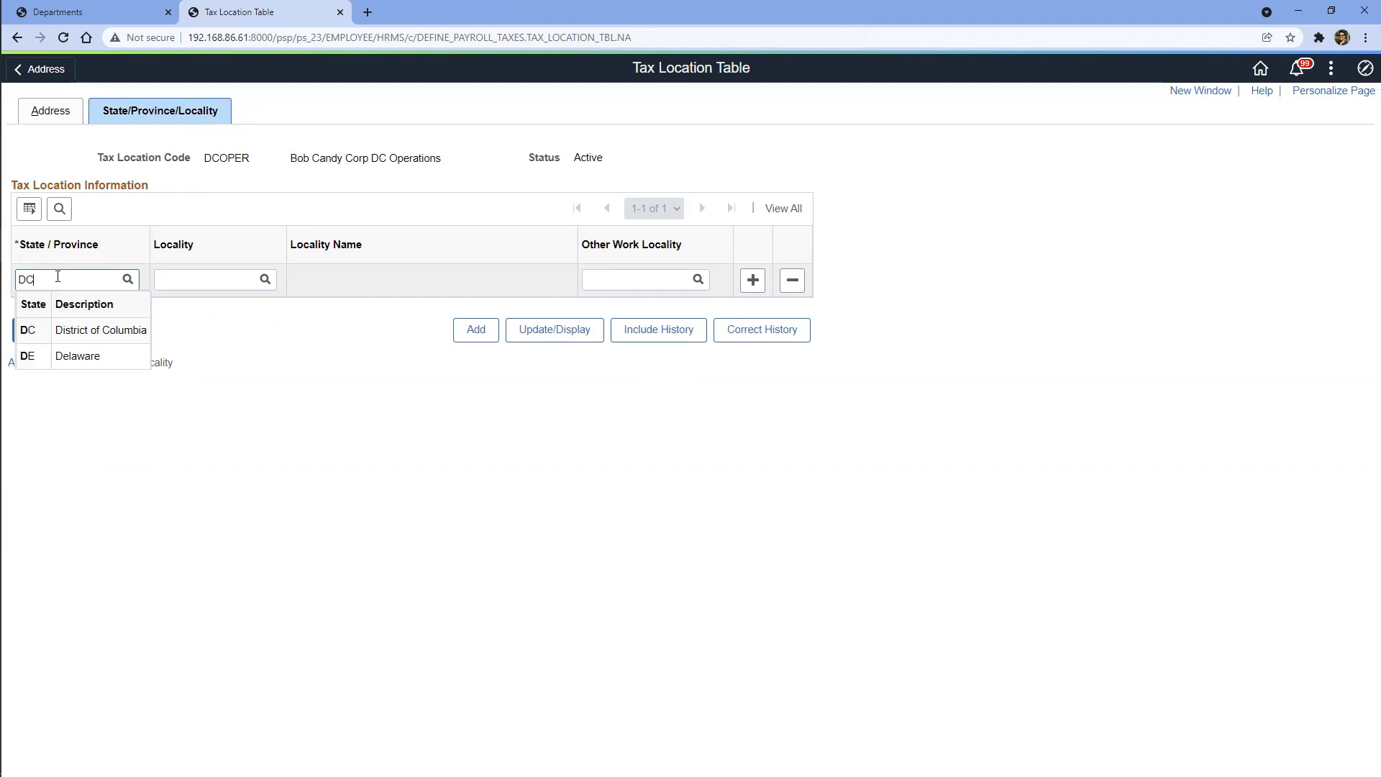
pyautogui.press('Tab')
# Step: Save tax location DCOPER and return to the FINANCE department page
pyautogui.click(51, 110)
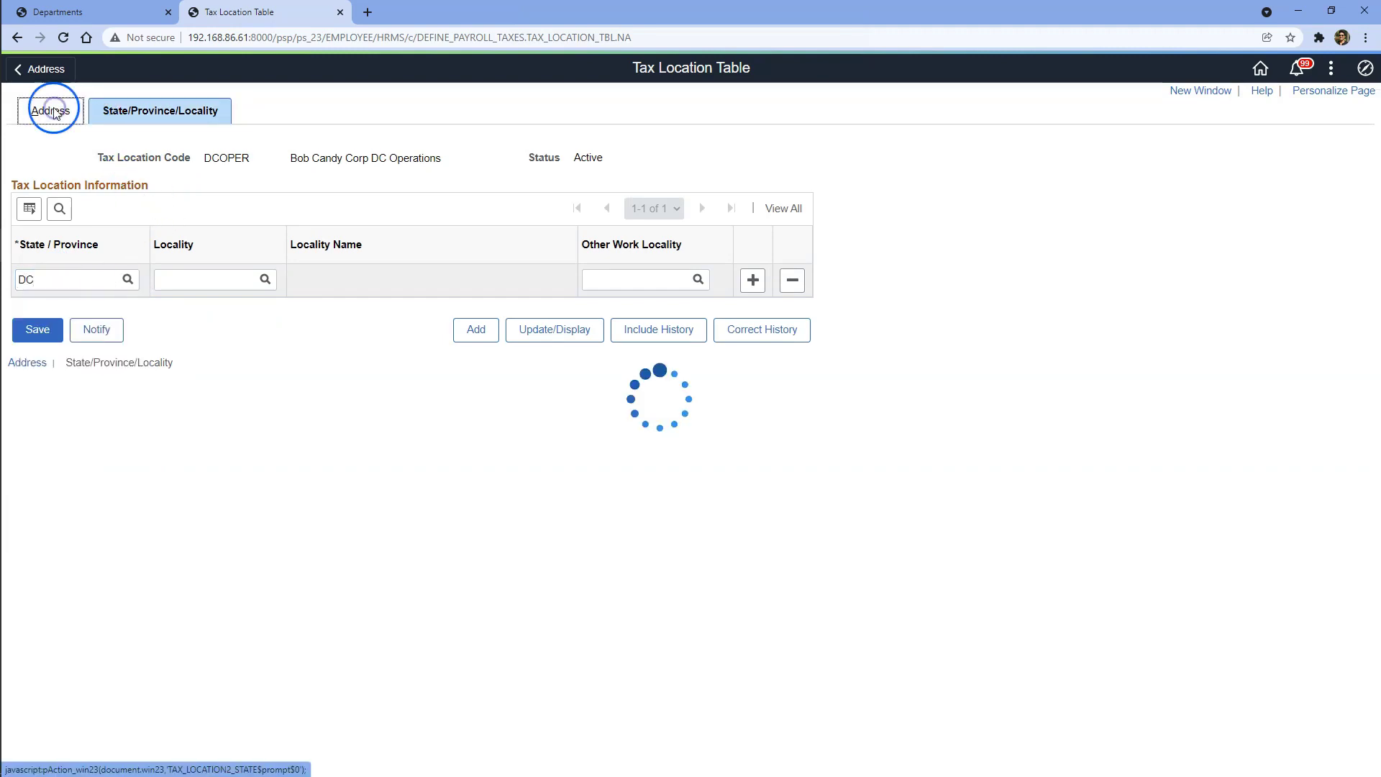
pyautogui.click(37, 442)
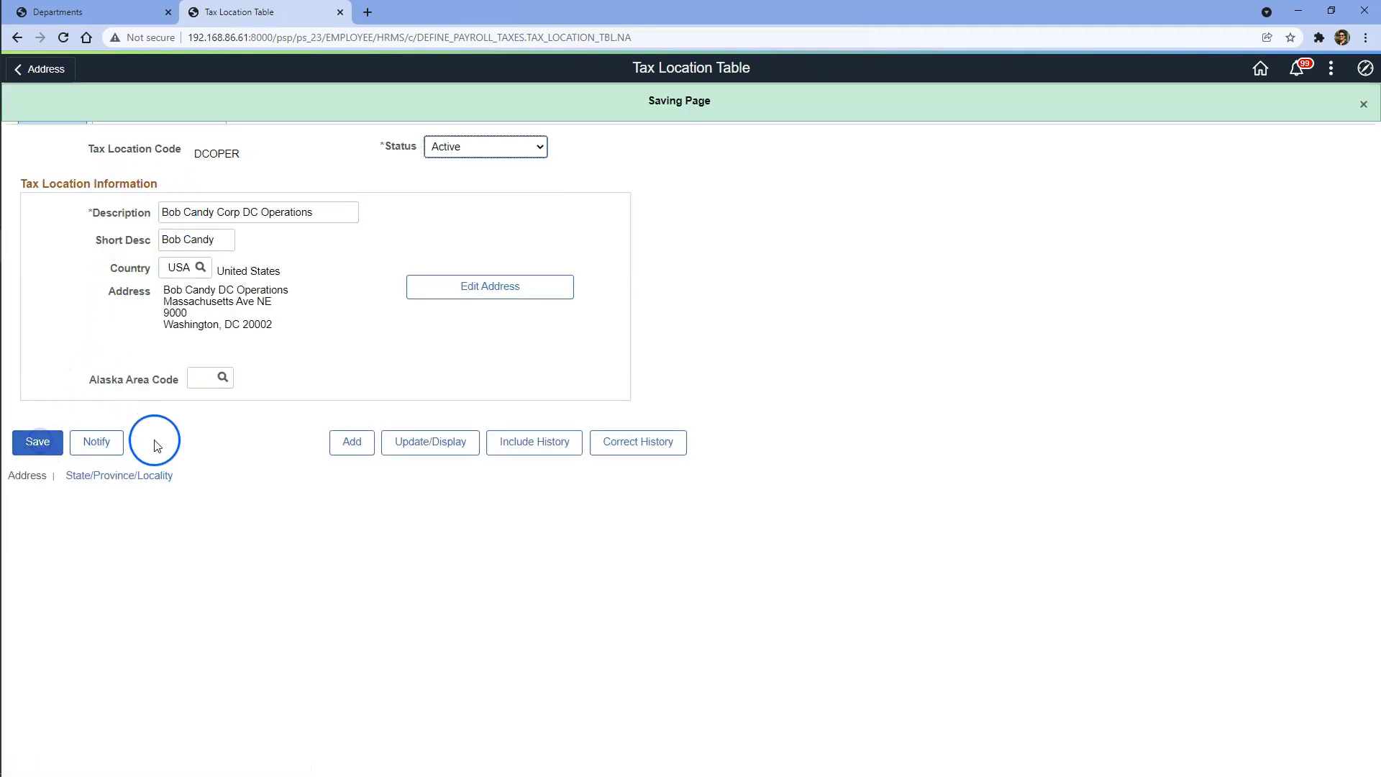
pyautogui.doubleClick(214, 152)
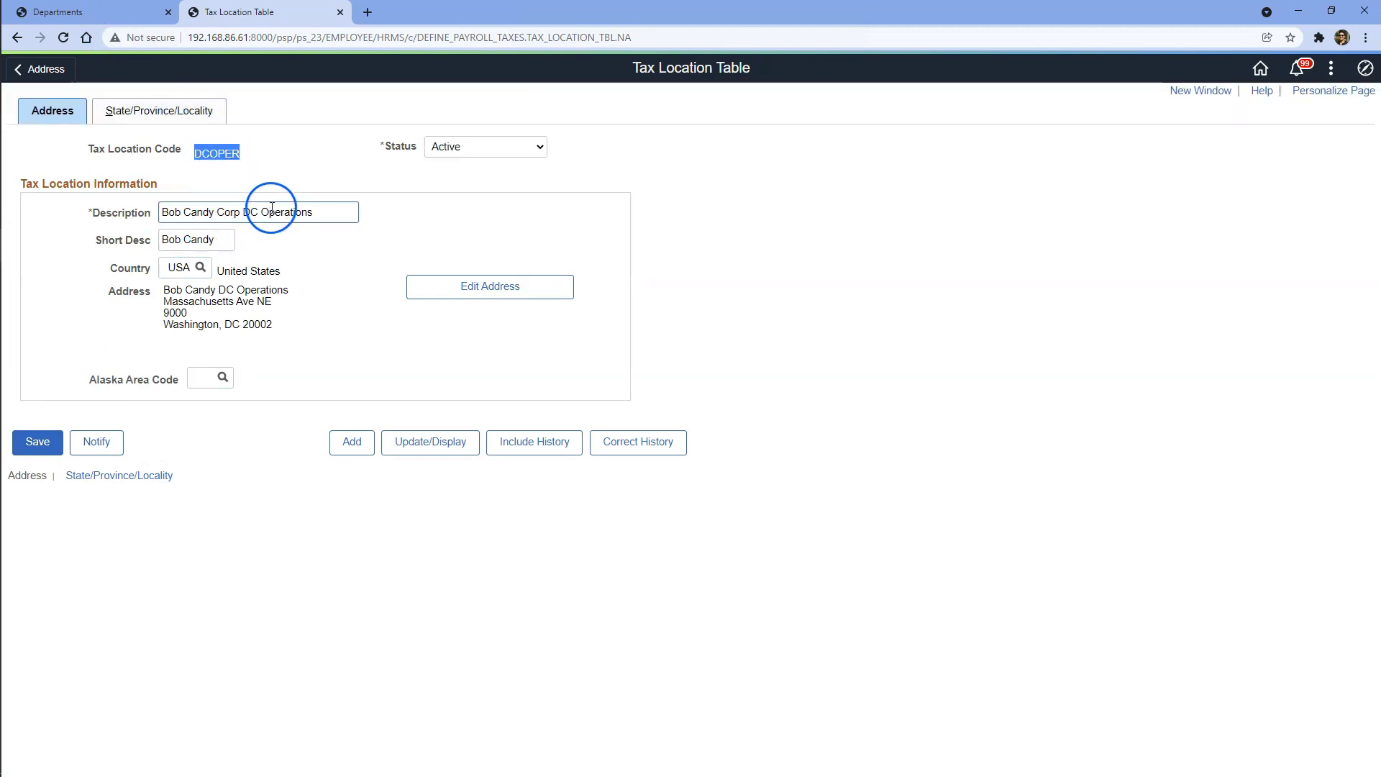
pyautogui.click(79, 13)
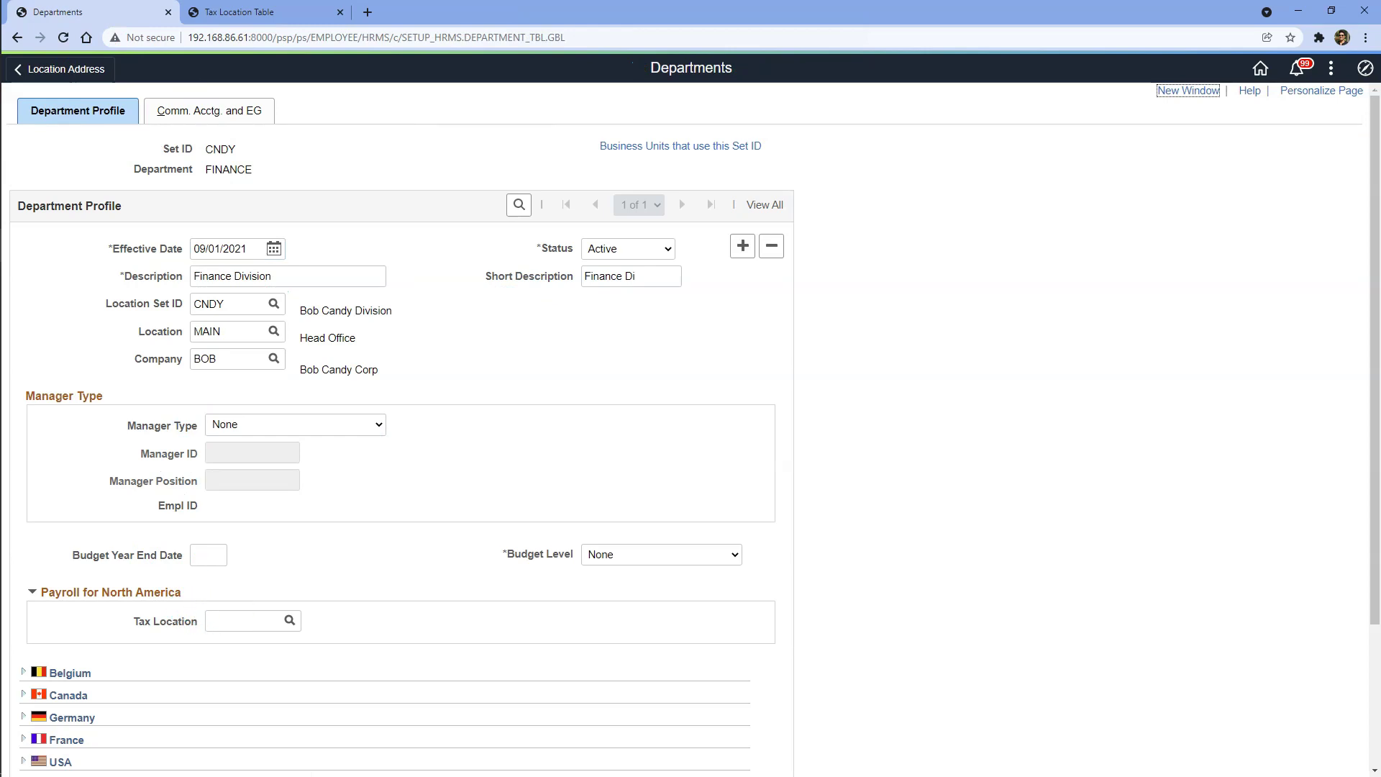
# Step: Assign tax location DCOPER to the FINANCE department and save it
pyautogui.click(228, 617)
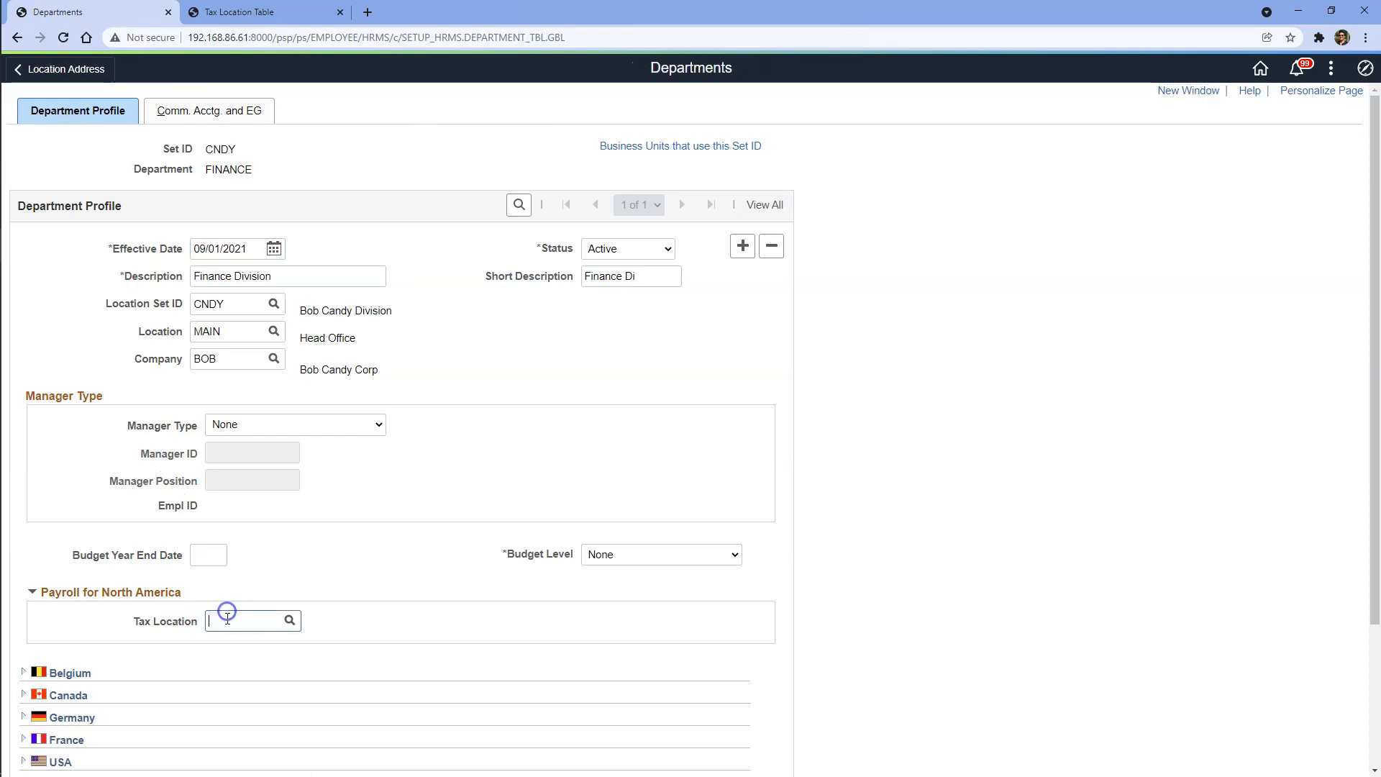
pyautogui.press('Tab')
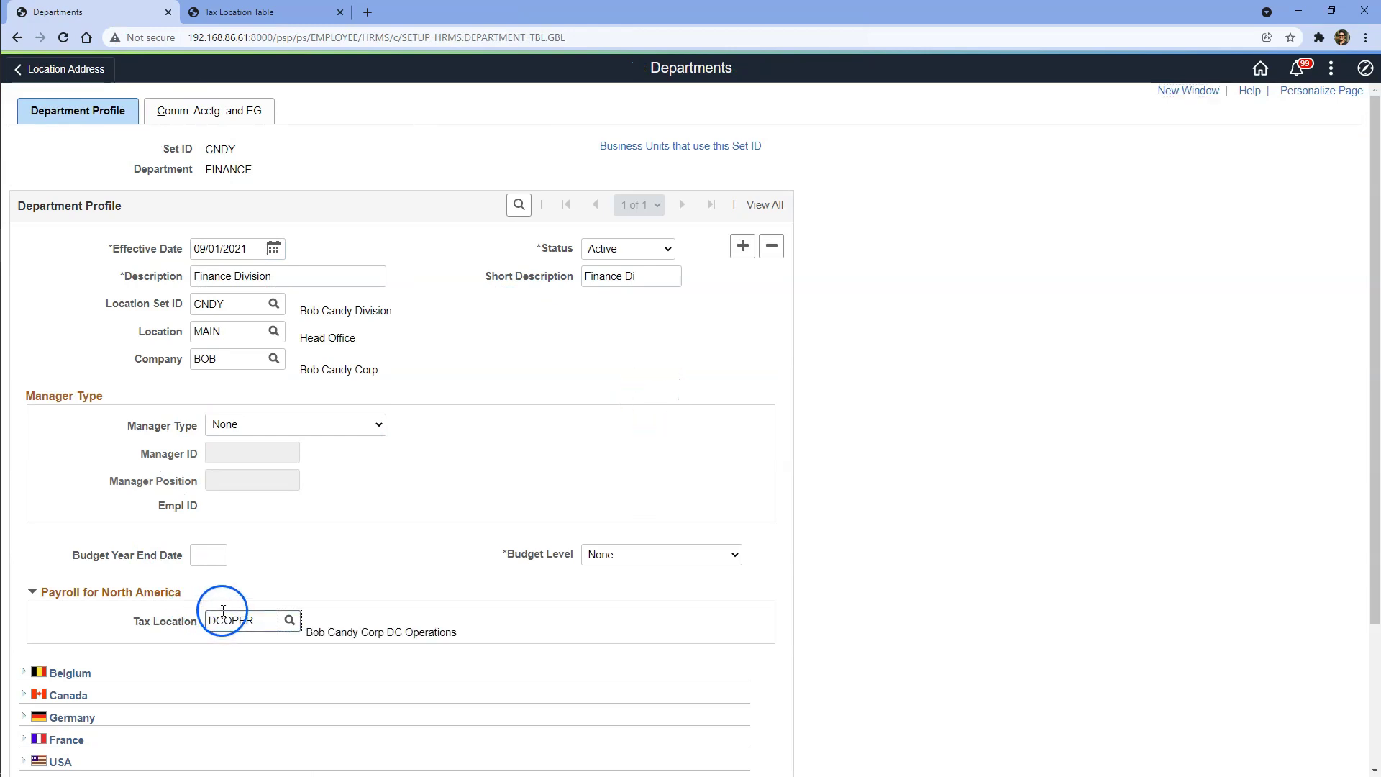
pyautogui.scroll(-2, 216, 614)
pyautogui.click(49, 728)
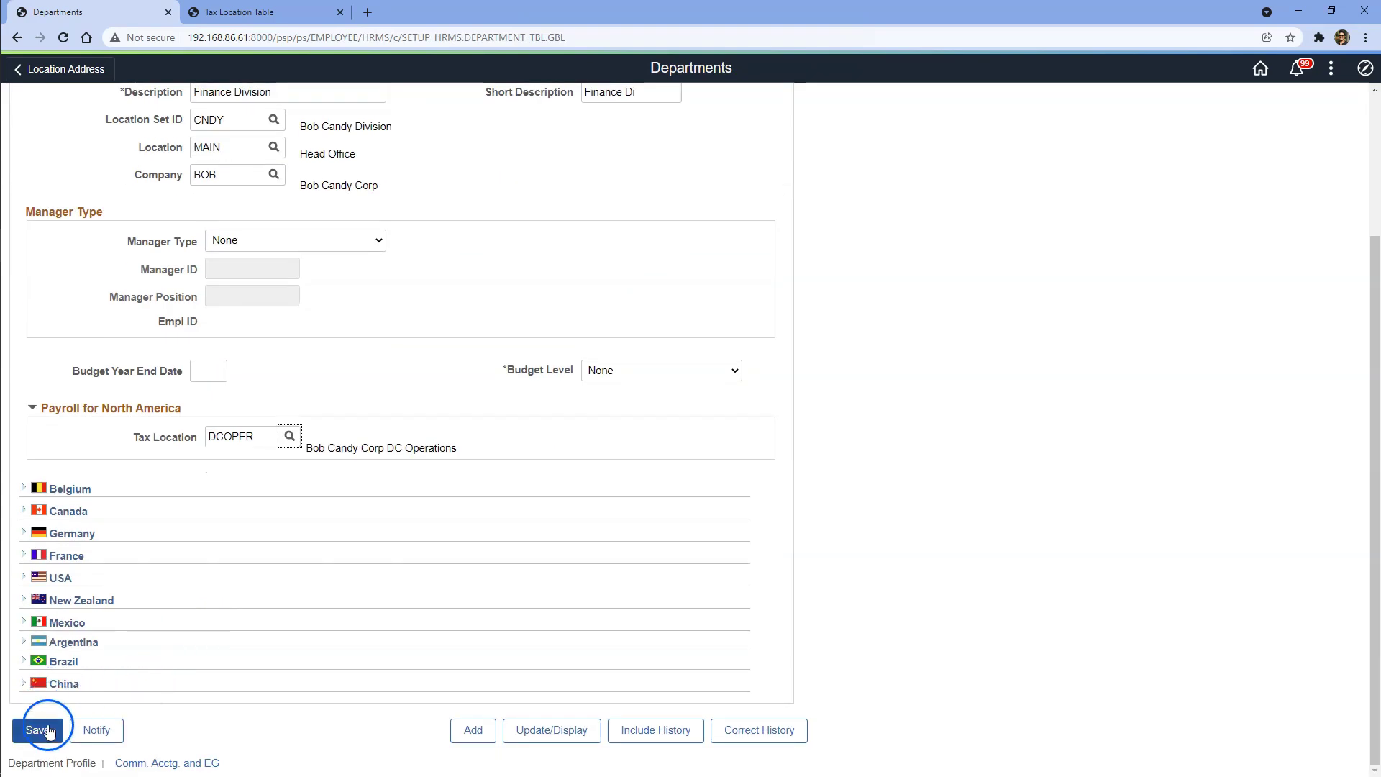
pyautogui.scroll(2, 456, 592)
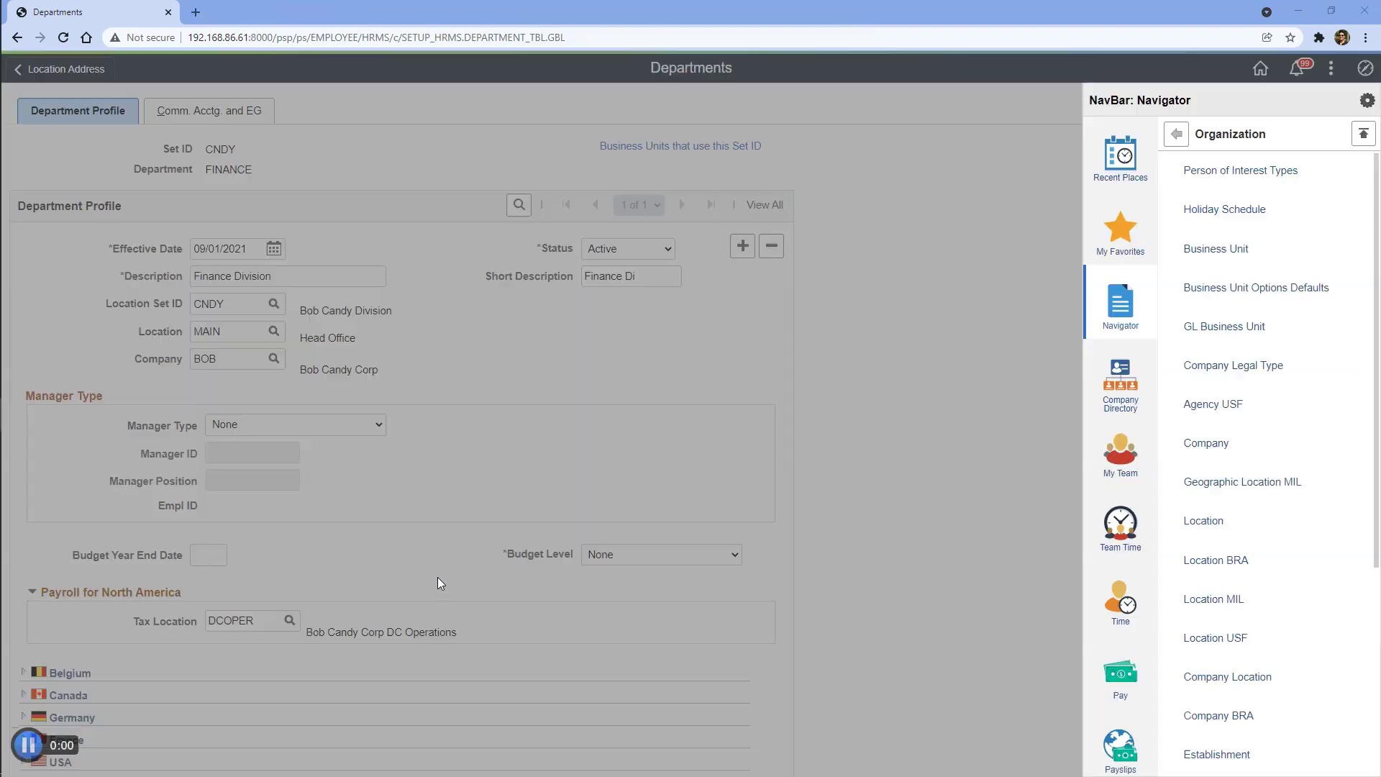
# Step: Open the Navigator and go back up through Foundation Tables to Set Up HCM
pyautogui.click(440, 569)
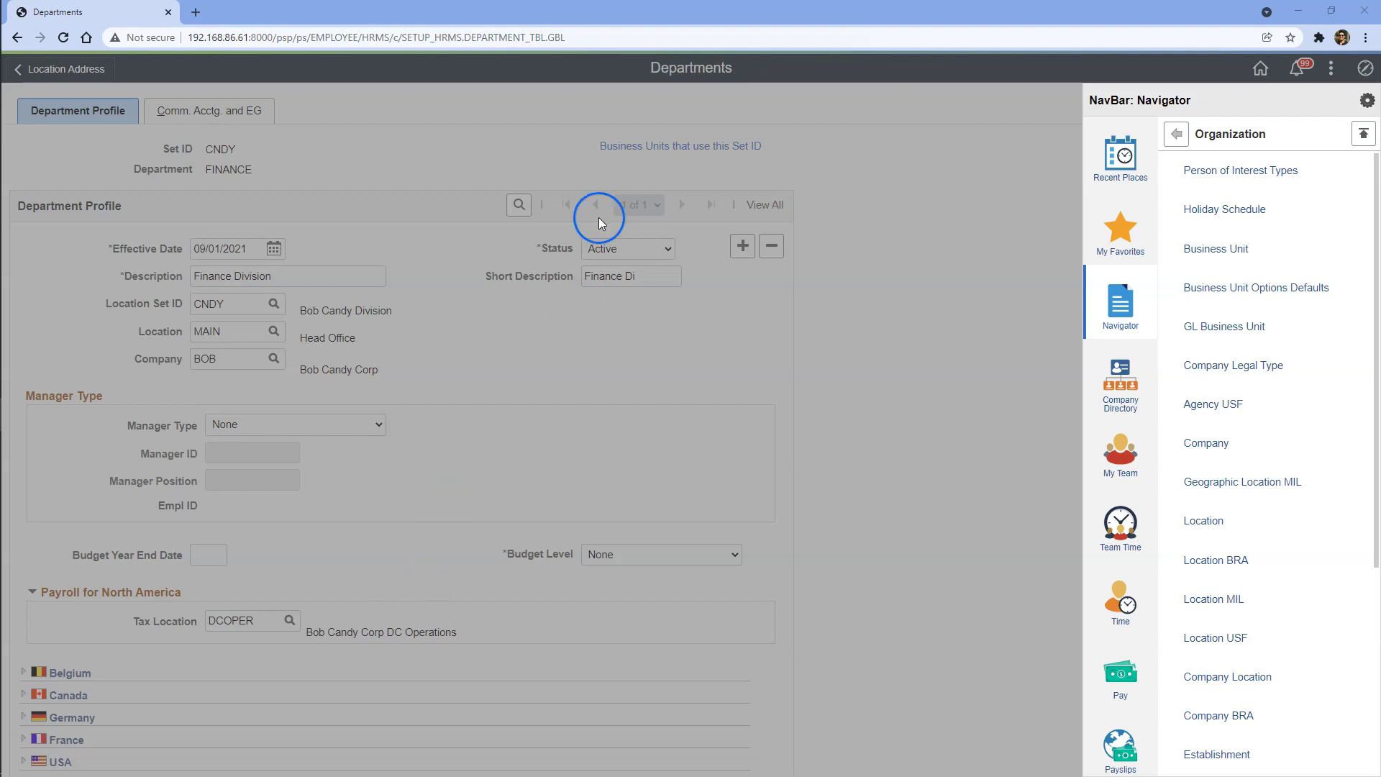
pyautogui.click(1183, 140)
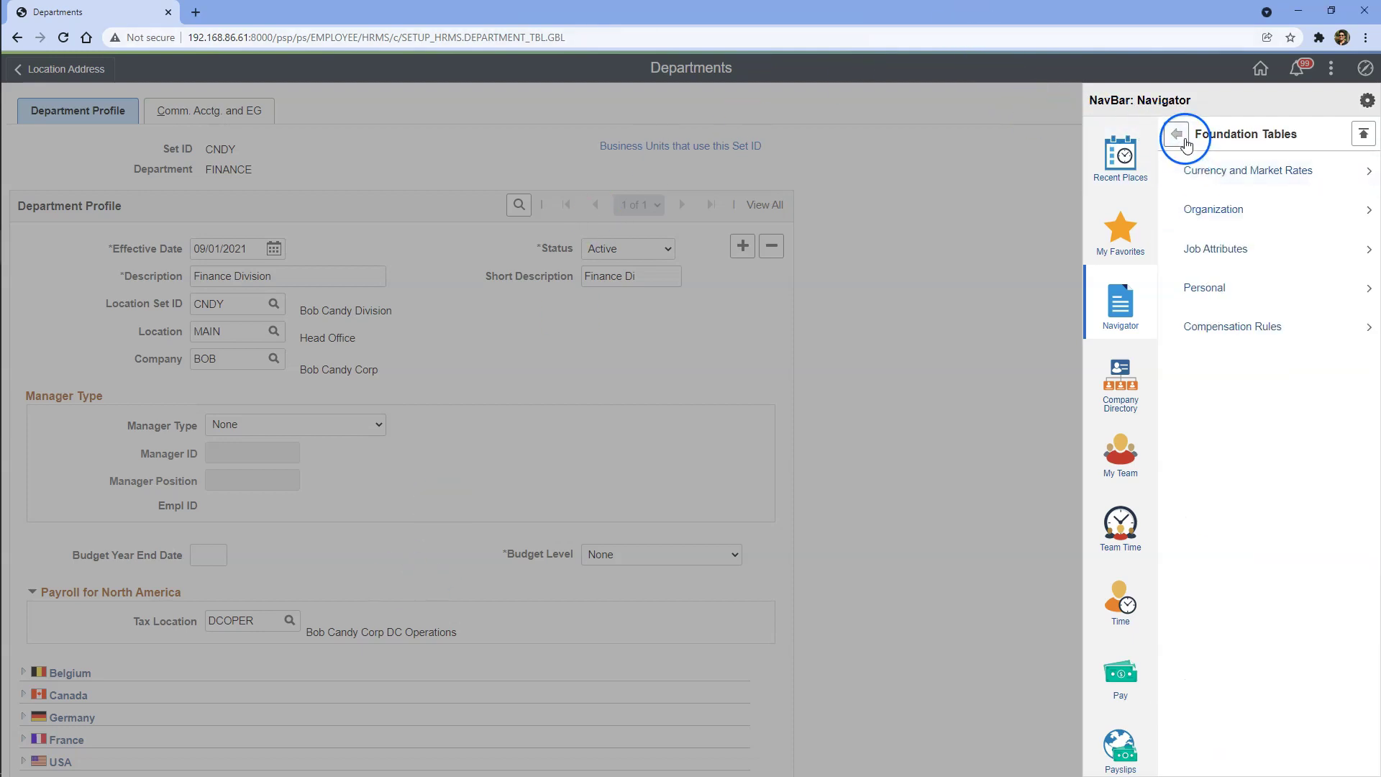
pyautogui.click(1184, 141)
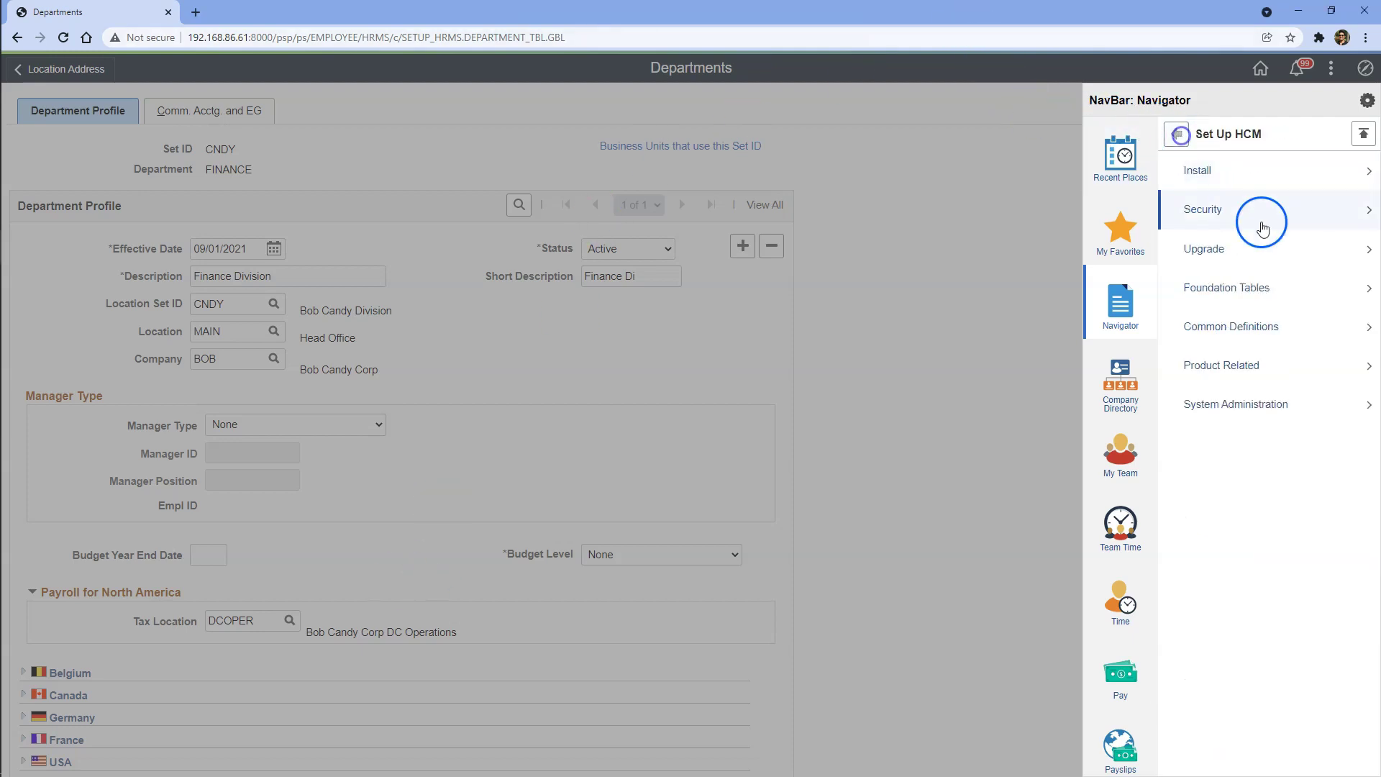
# Step: Open Install > Installation Table and review the installed Human Resources and Payroll for North America products
pyautogui.click(1207, 187)
pyautogui.click(1225, 249)
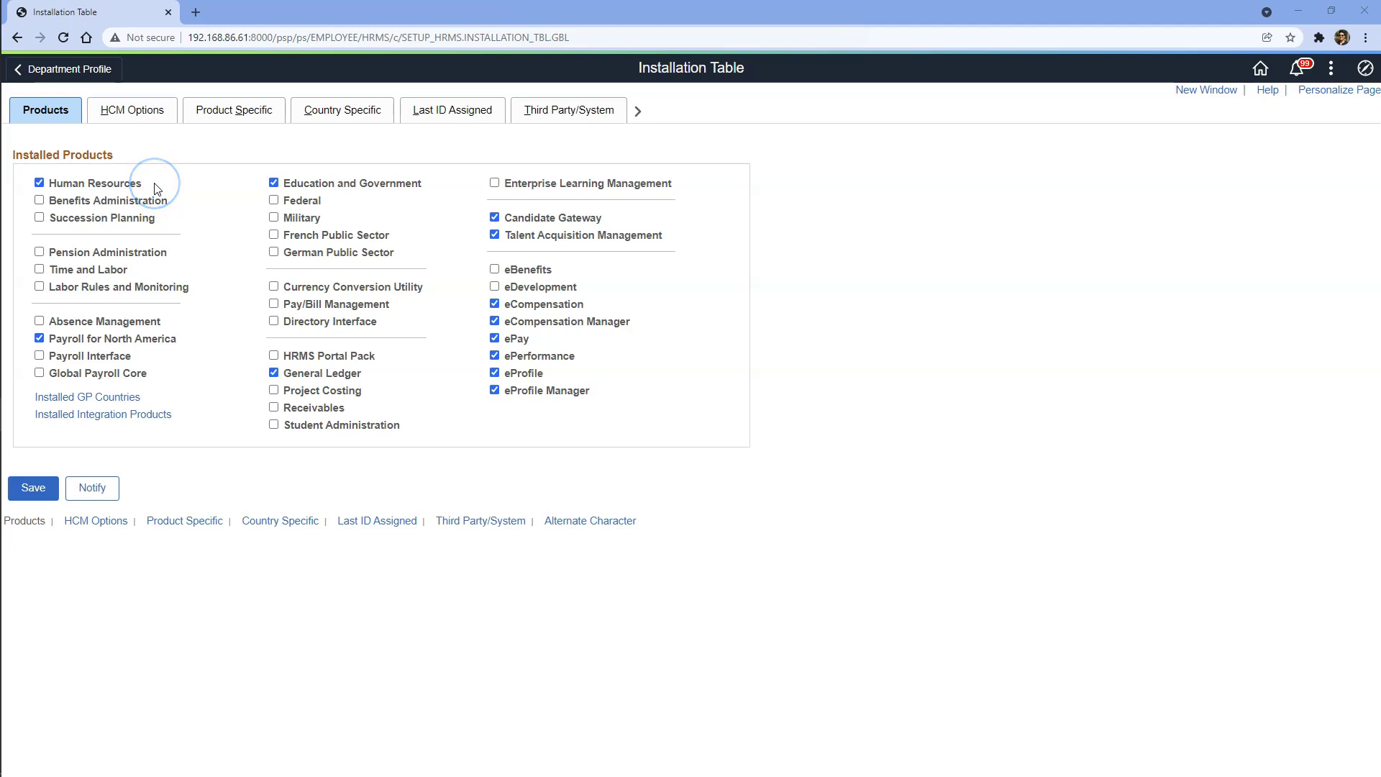
pyautogui.moveTo(156, 187); pyautogui.dragTo(56, 185)
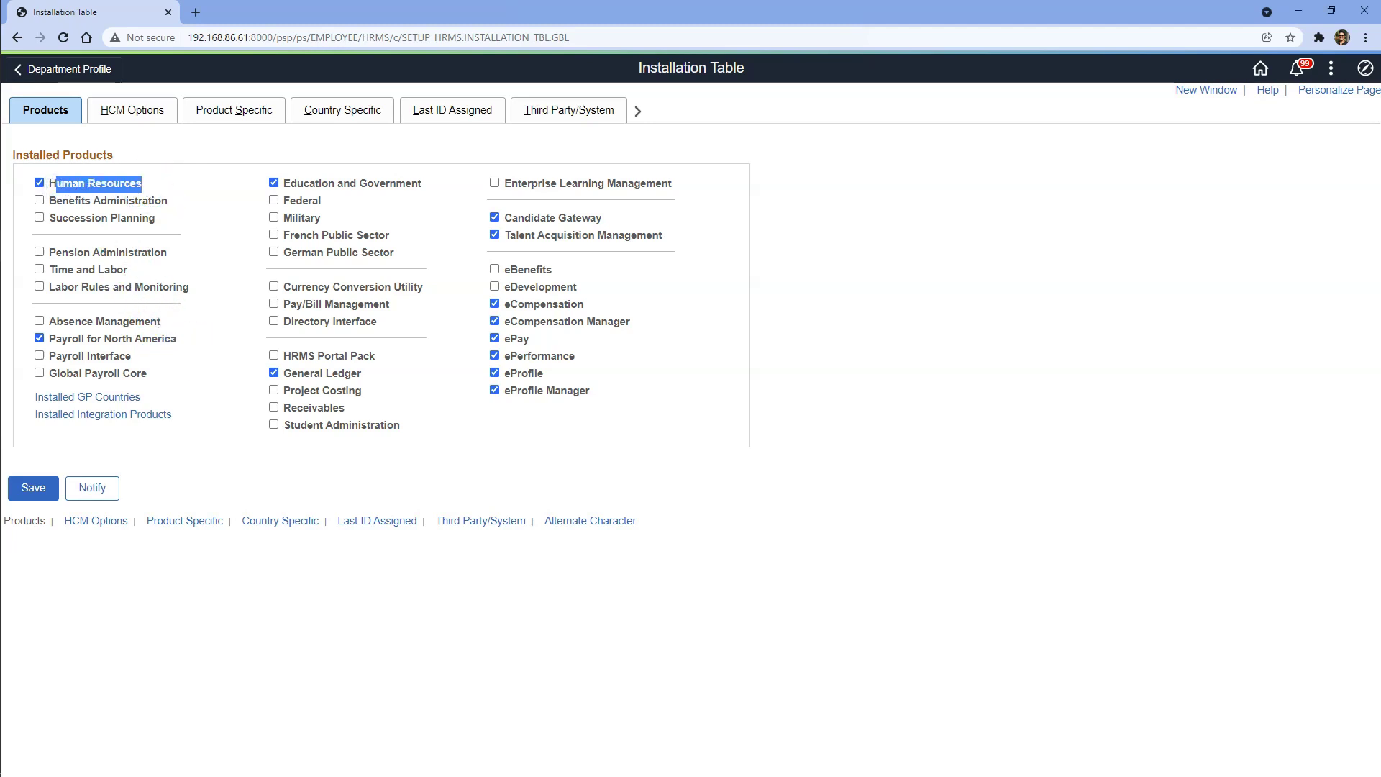
pyautogui.moveTo(188, 343); pyautogui.dragTo(43, 343)
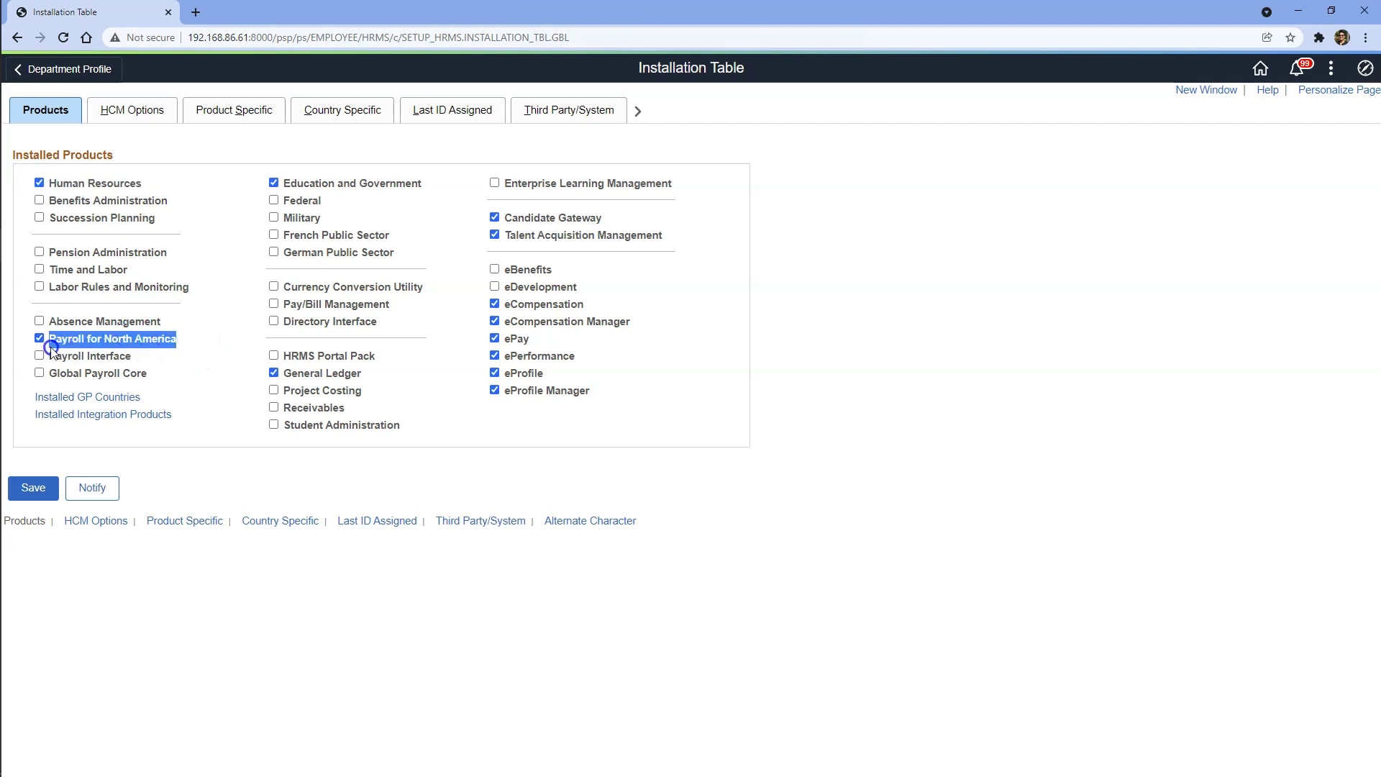
pyautogui.click(149, 165)
pyautogui.click(138, 119)
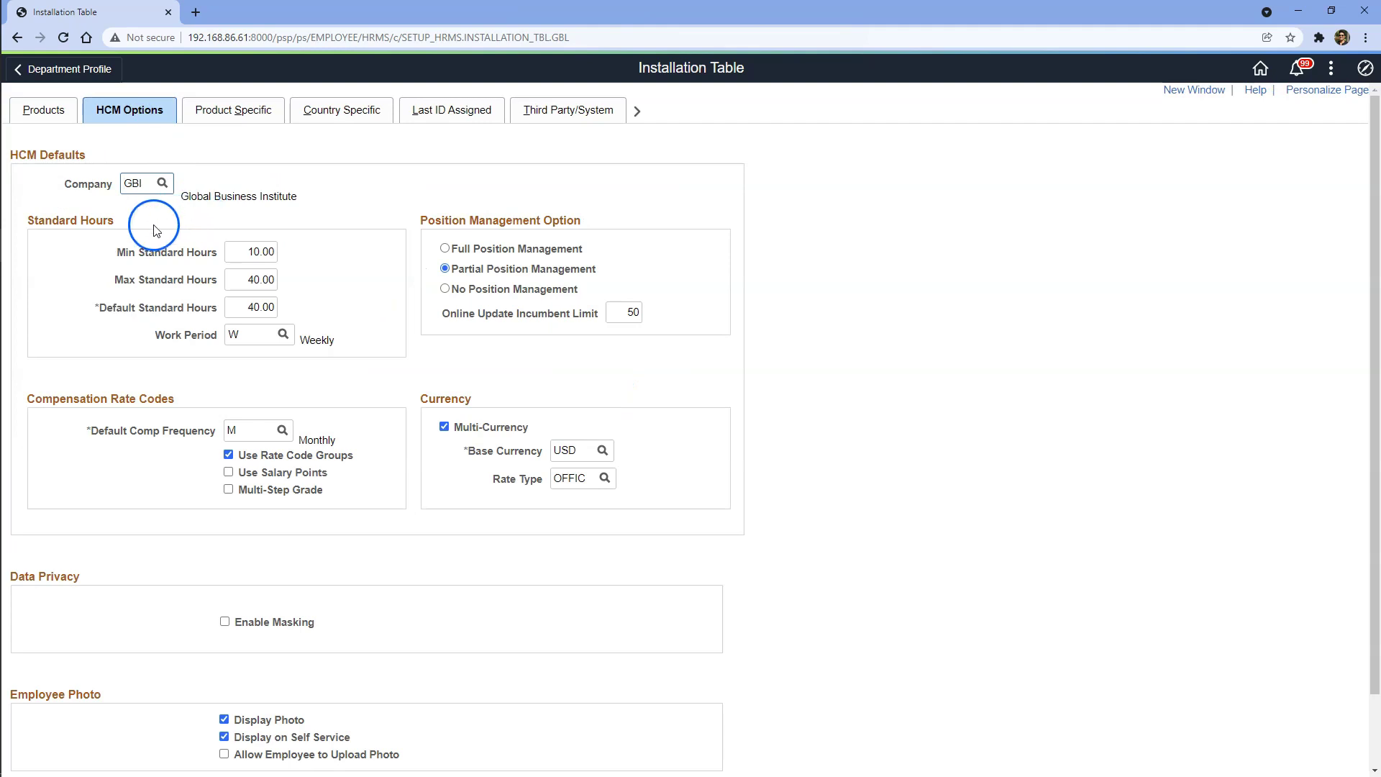
# Step: Replace default company GBI with BOB in the HCM Defaults section
pyautogui.moveTo(87, 155); pyautogui.dragTo(11, 155)
pyautogui.moveTo(145, 185); pyautogui.dragTo(106, 187)
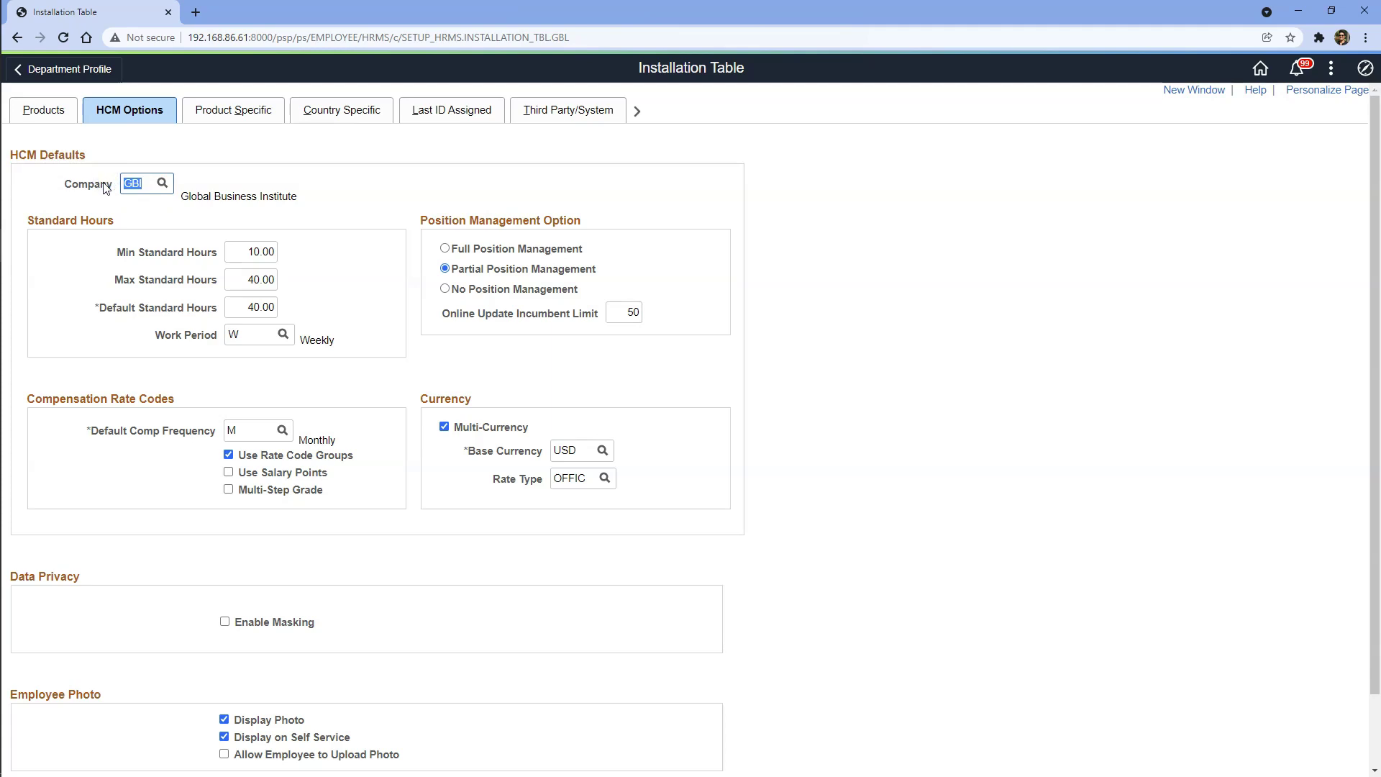
pyautogui.press('Tab')
pyautogui.moveTo(104, 188); pyautogui.dragTo(141, 190)
# Step: Review the minimum, maximum and default standard hours and the Weekly work period
pyautogui.click(143, 253)
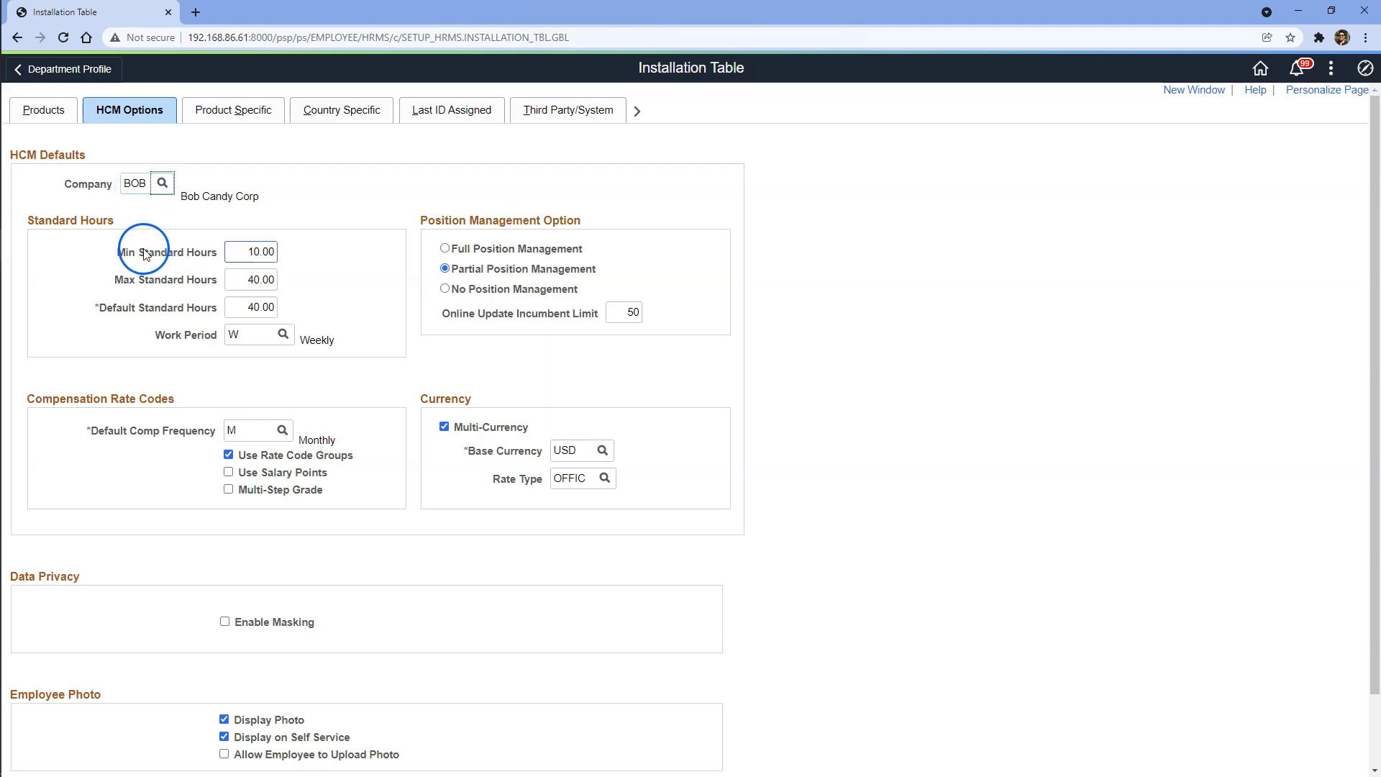
pyautogui.click(210, 336)
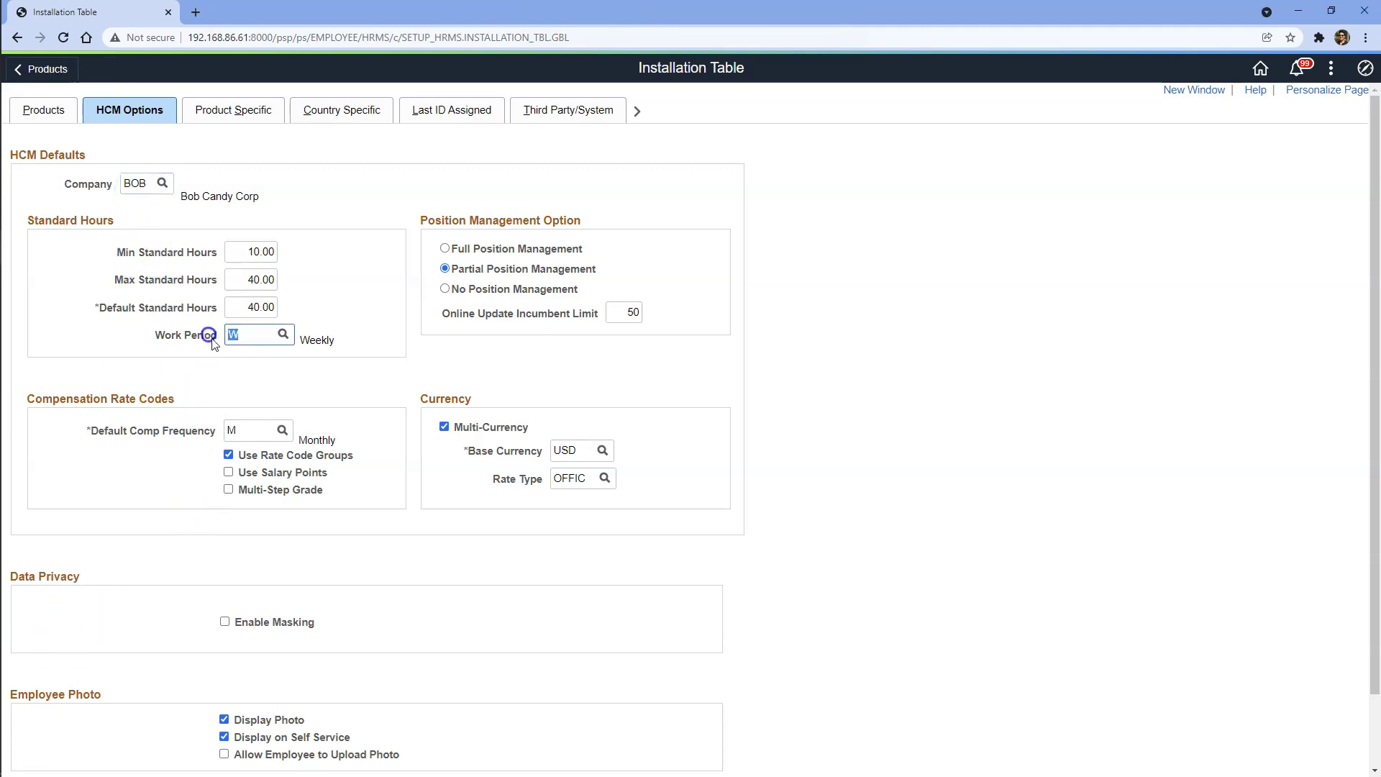
pyautogui.moveTo(165, 336); pyautogui.dragTo(192, 343)
pyautogui.click(336, 342)
pyautogui.moveTo(335, 343); pyautogui.dragTo(257, 307)
pyautogui.click(270, 344)
pyautogui.click(300, 313)
pyautogui.moveTo(248, 252); pyautogui.dragTo(277, 252)
pyautogui.click(240, 280)
pyautogui.click(102, 651)
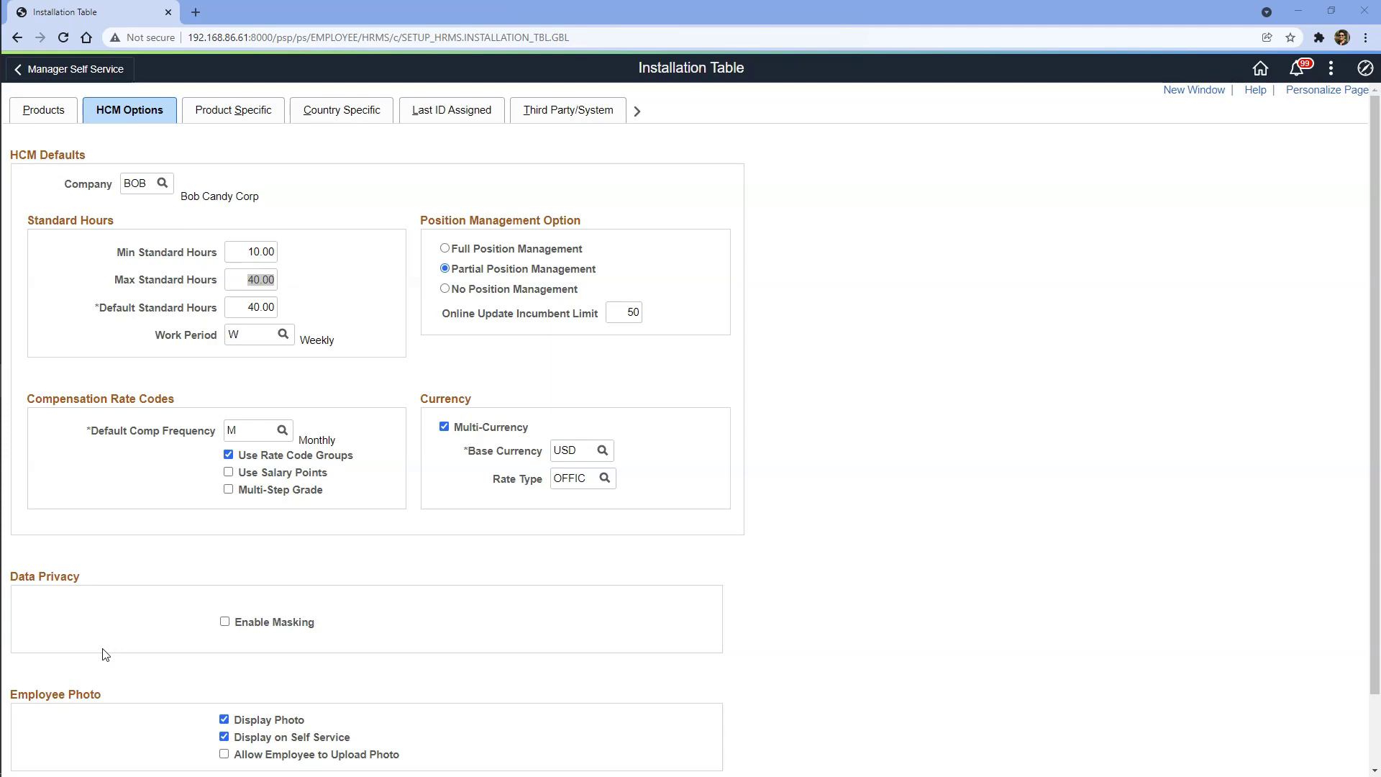
pyautogui.click(71, 586)
# Step: Keep the Installation Table in a second window and navigate to Foundation Tables > Organization > Business Unit Options Defaults
pyautogui.click(1191, 90)
pyautogui.click(1362, 71)
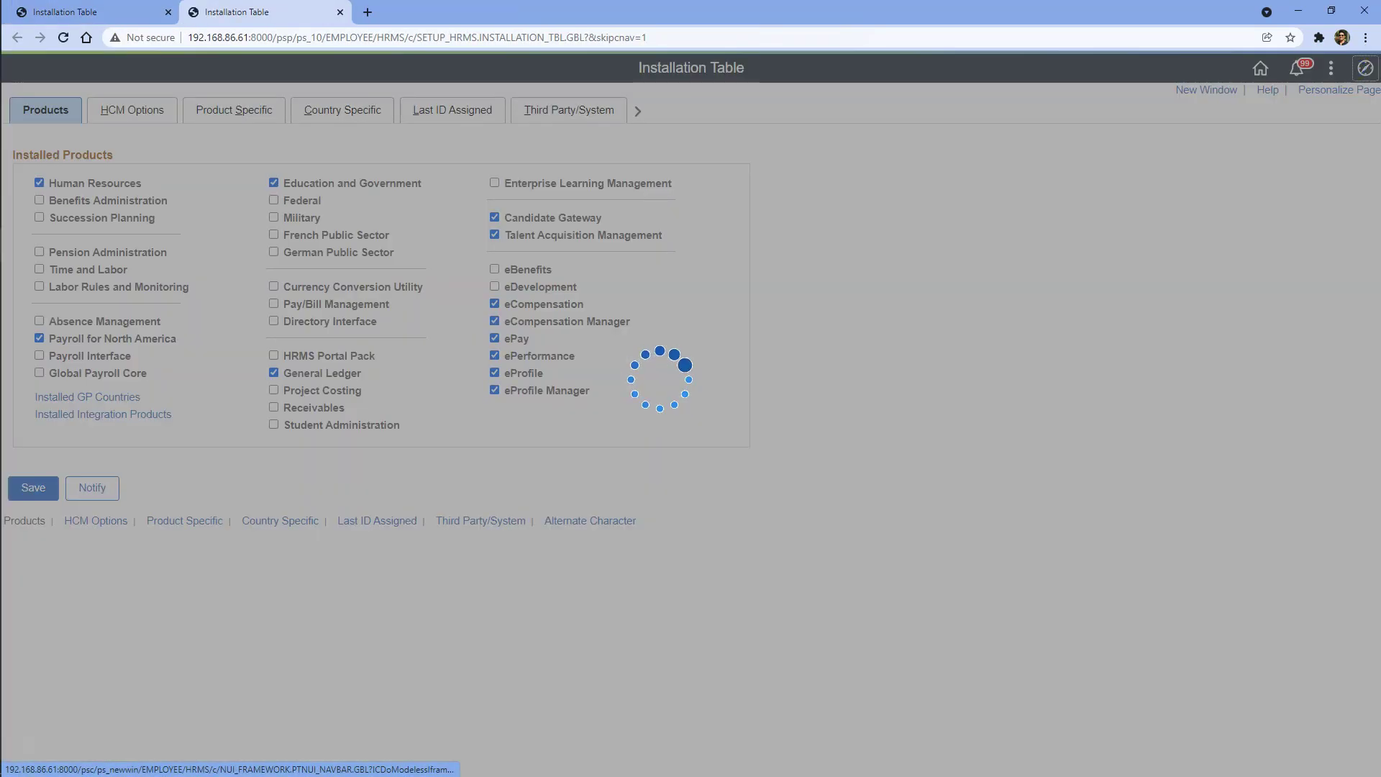
pyautogui.click(1366, 298)
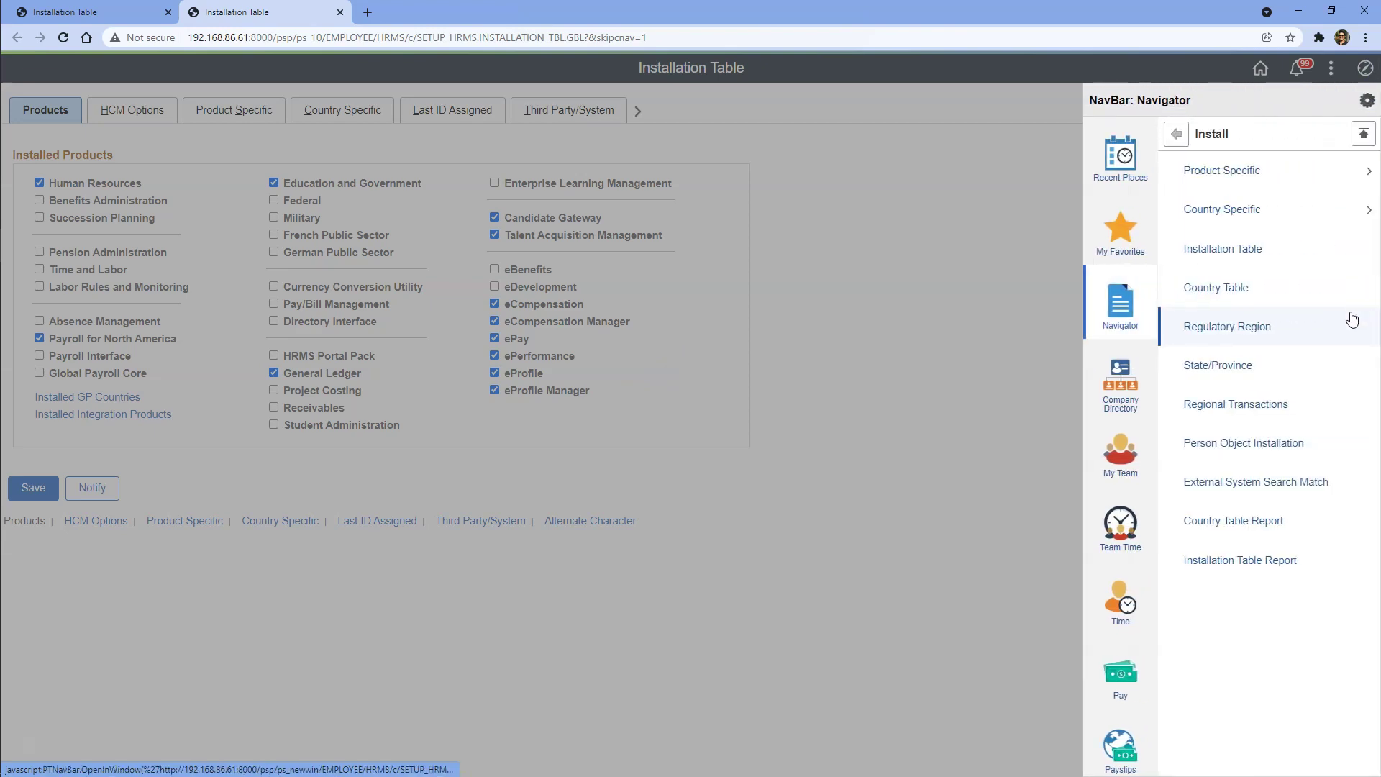
pyautogui.click(1177, 135)
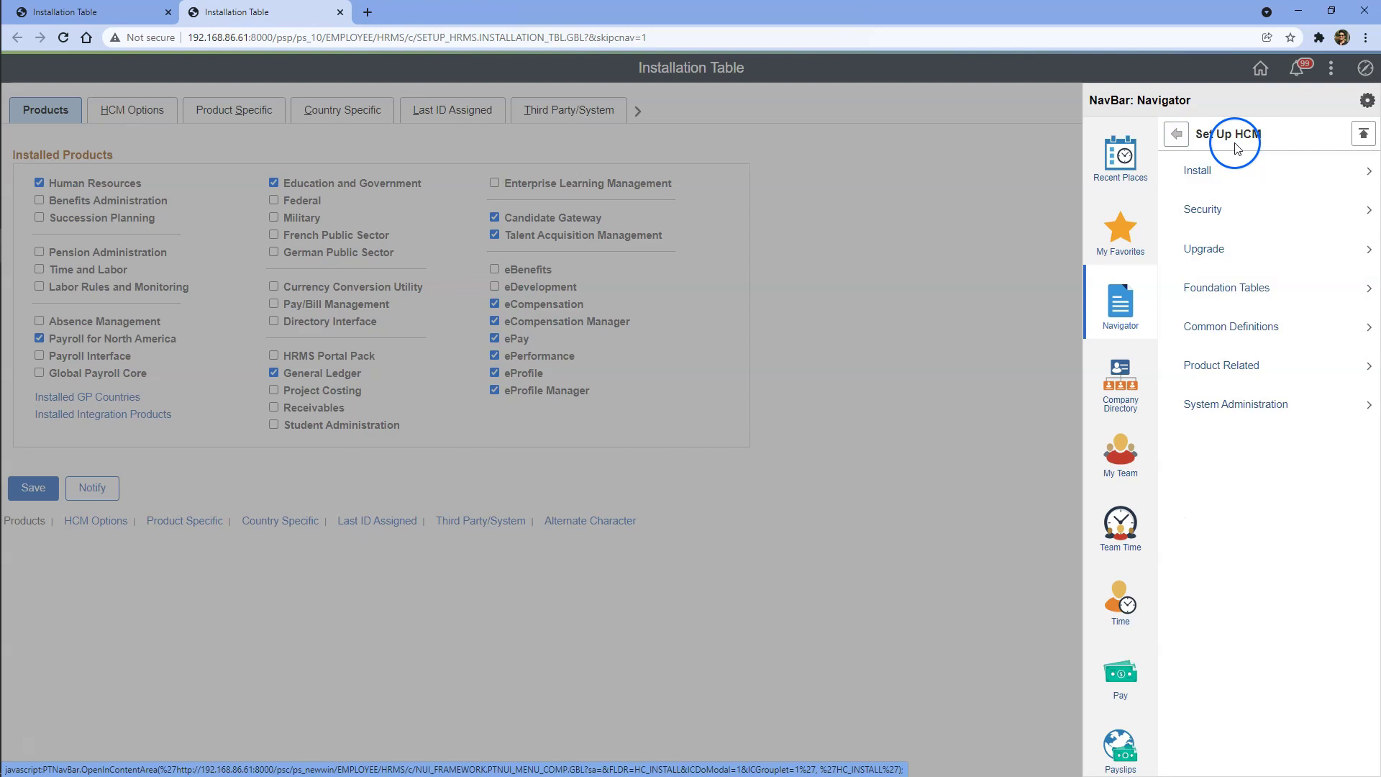
pyautogui.click(1253, 288)
pyautogui.click(1239, 210)
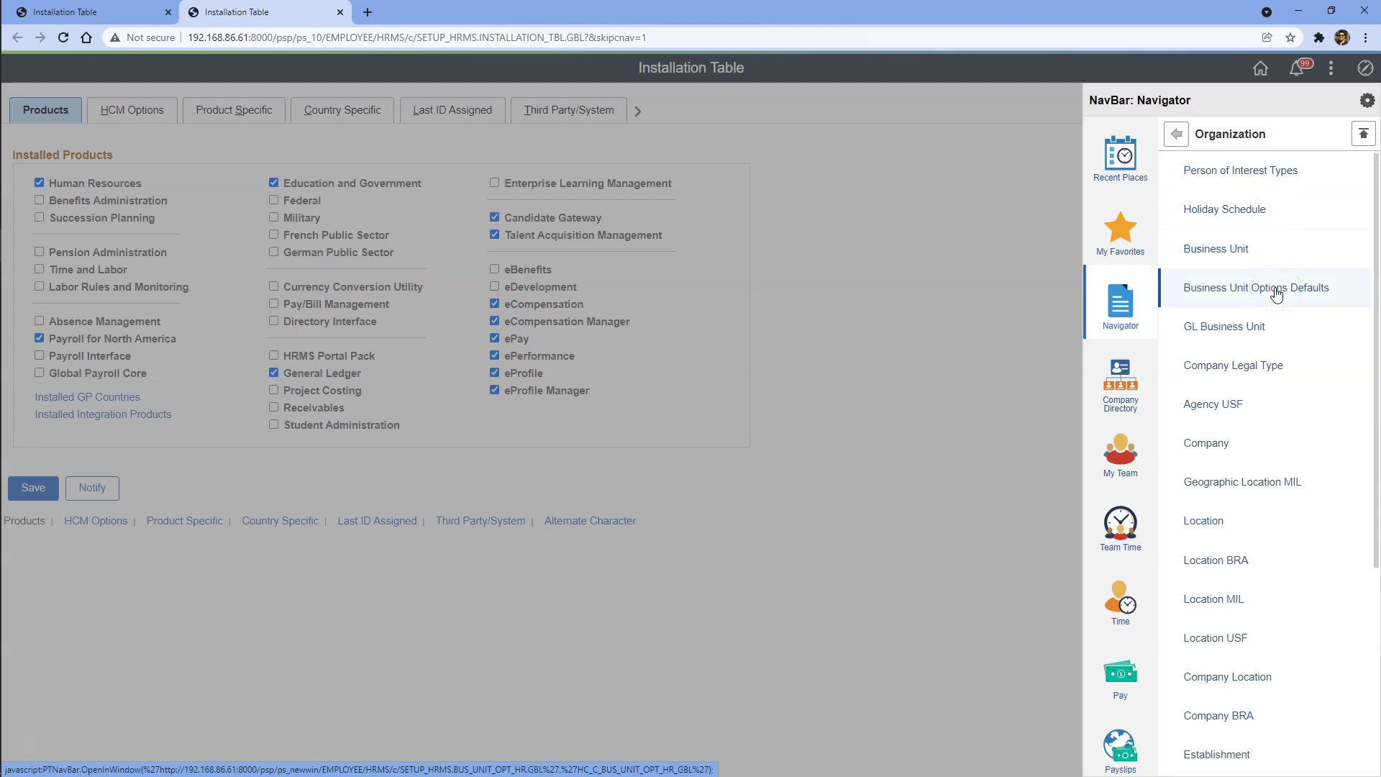
pyautogui.click(1275, 294)
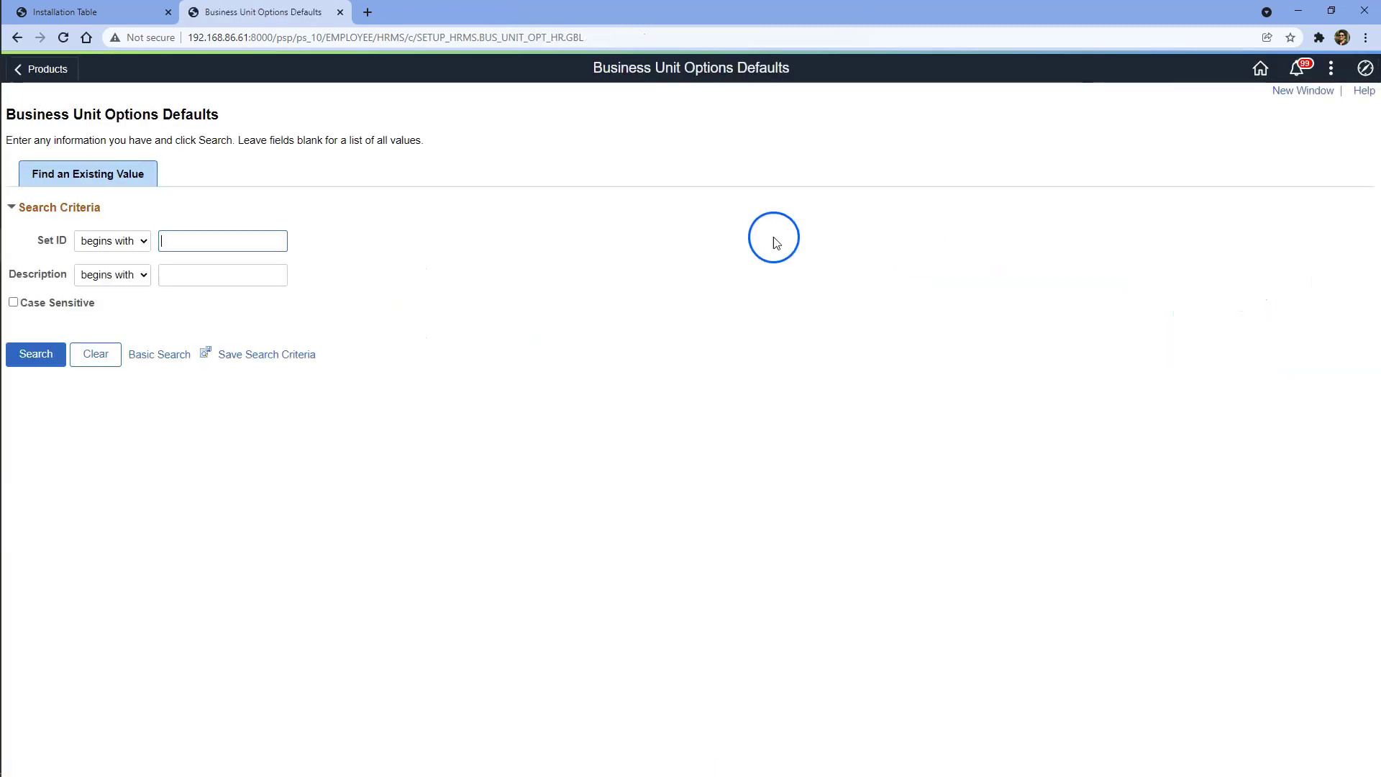
# Step: Search Set ID CNDY and enter company BOB, country USA and currency USD
pyautogui.write('CNDY')
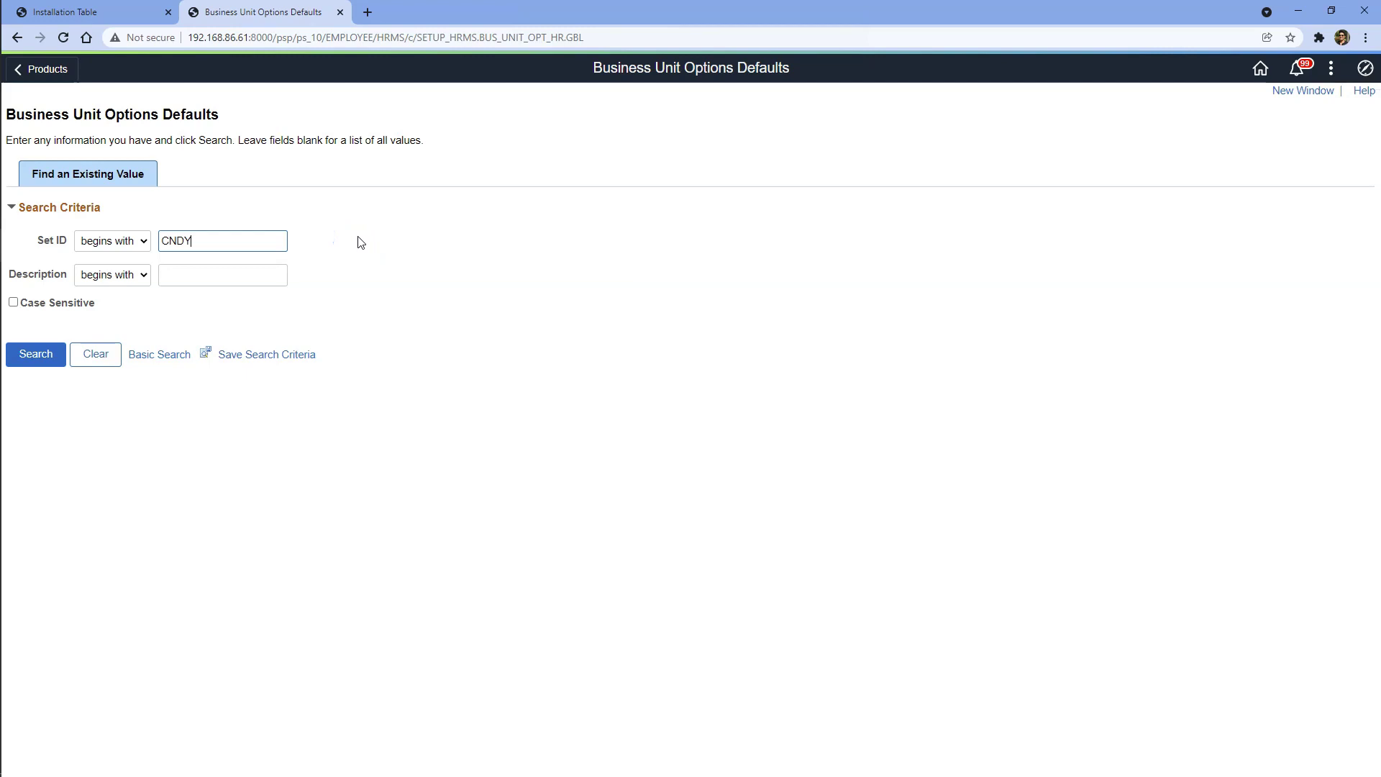
pyautogui.press('Return')
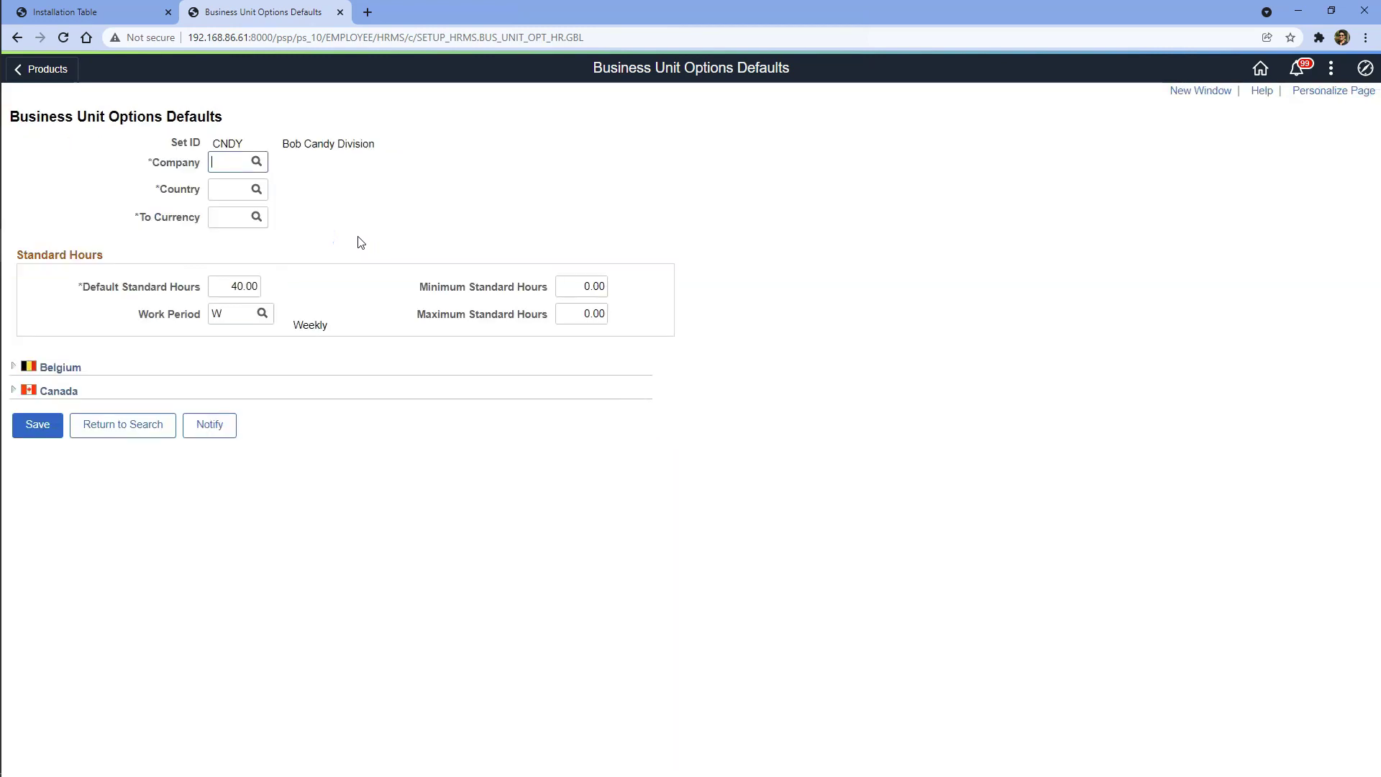
pyautogui.press('Tab')
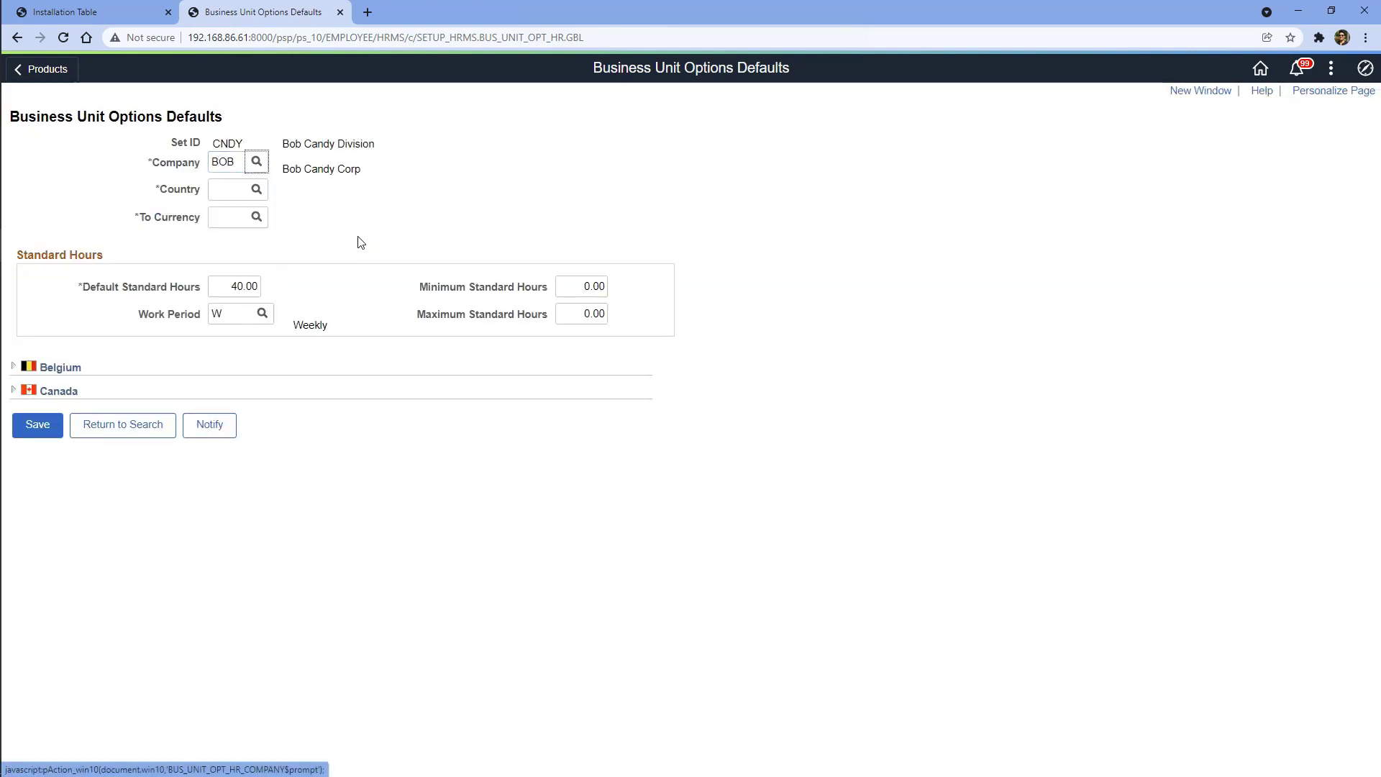
pyautogui.click(236, 187)
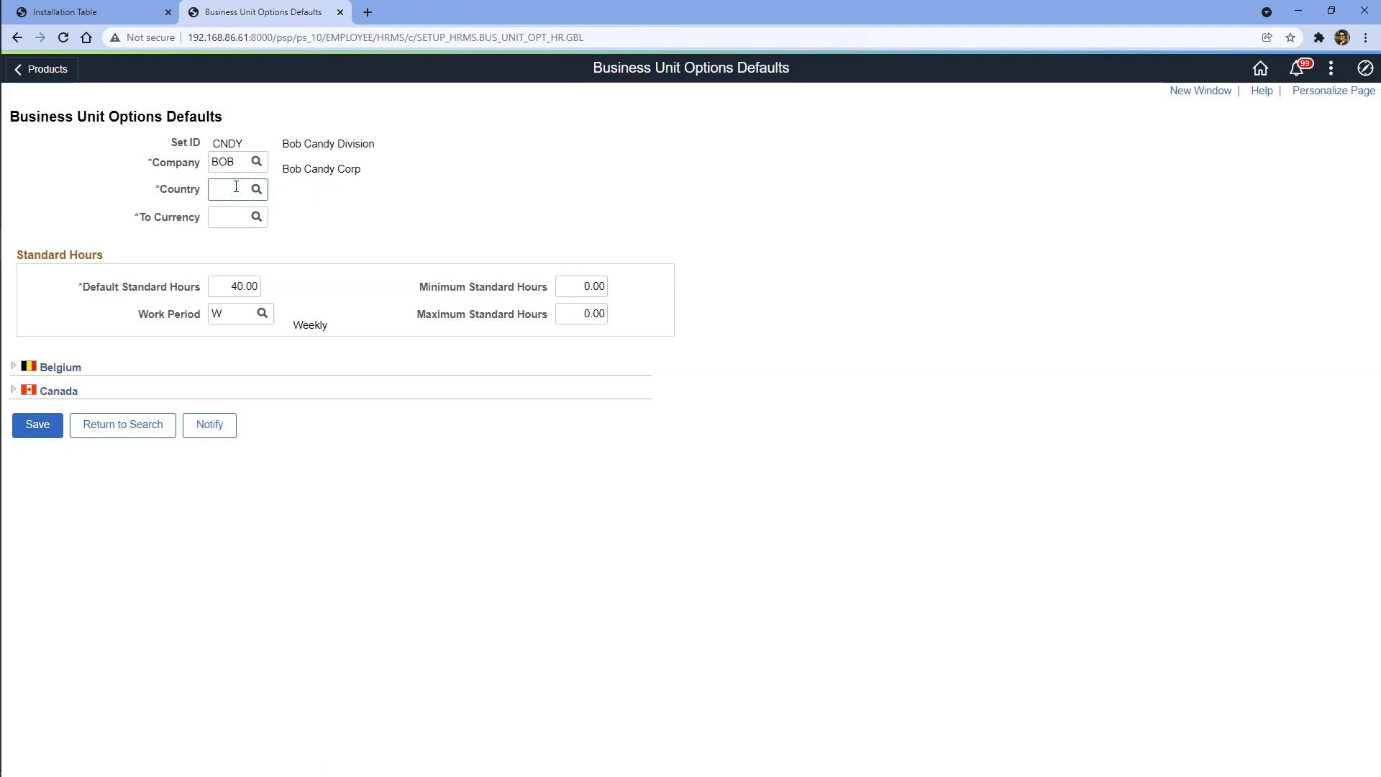
pyautogui.write('USA')
pyautogui.press('Tab')
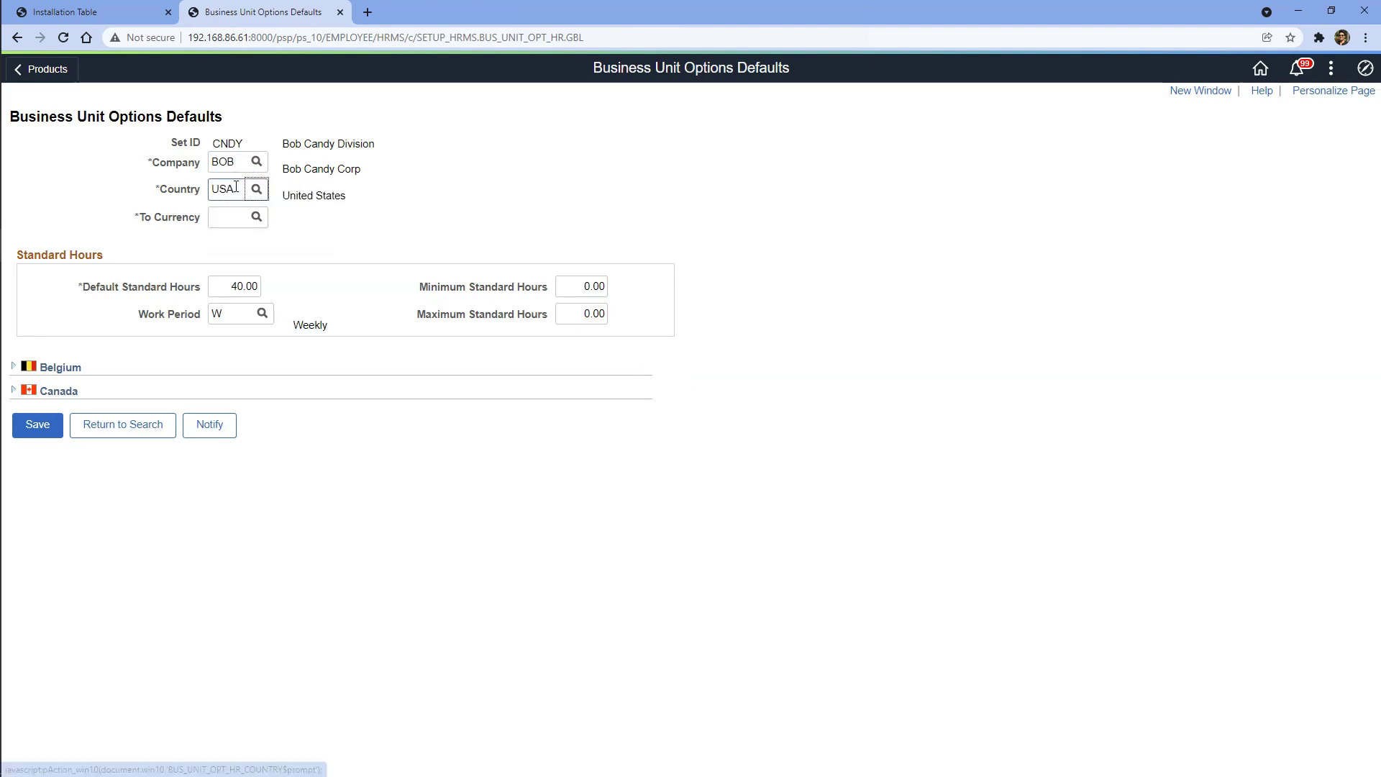
pyautogui.click(233, 217)
pyautogui.write('USD')
pyautogui.press('Tab')
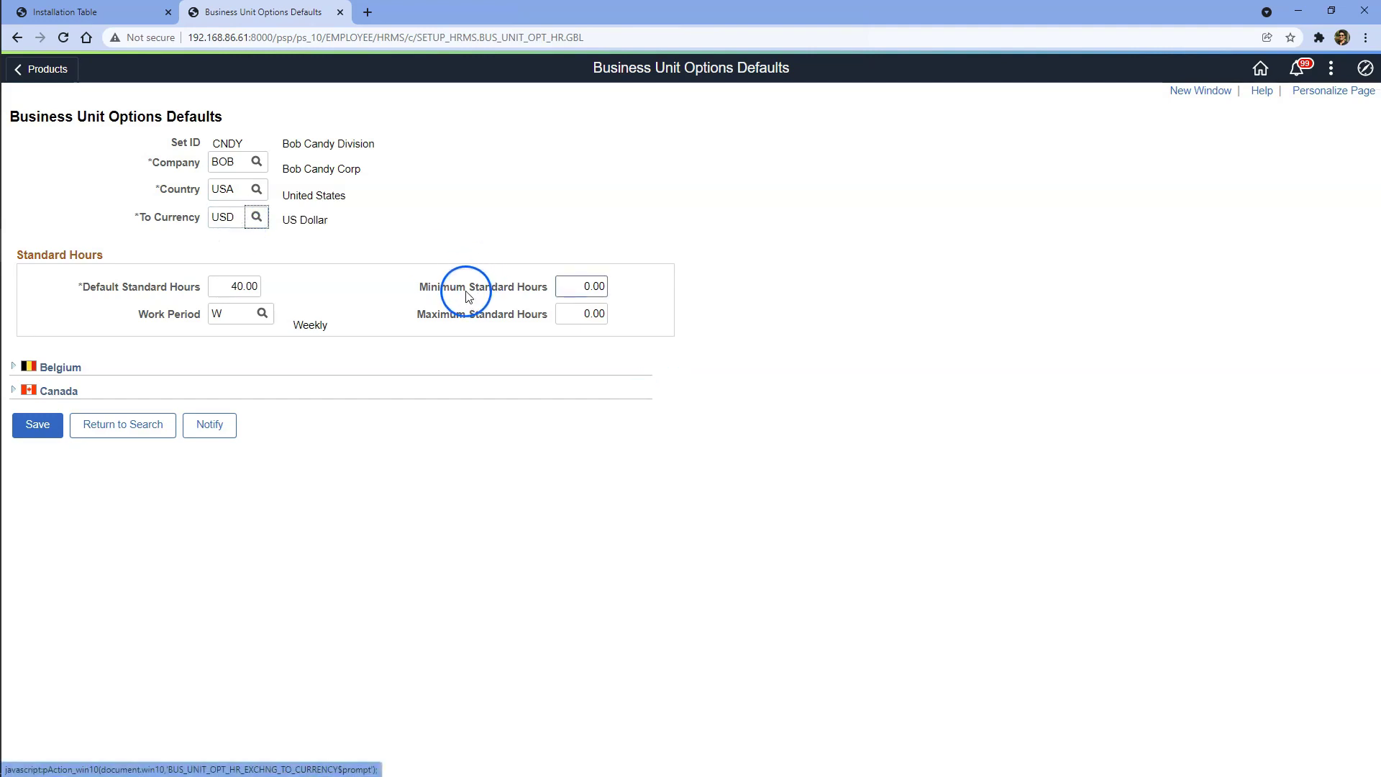
# Step: Set standard hours minimum 10 and maximum 40, then save the CNDY defaults
pyautogui.click(567, 287)
pyautogui.click(569, 316)
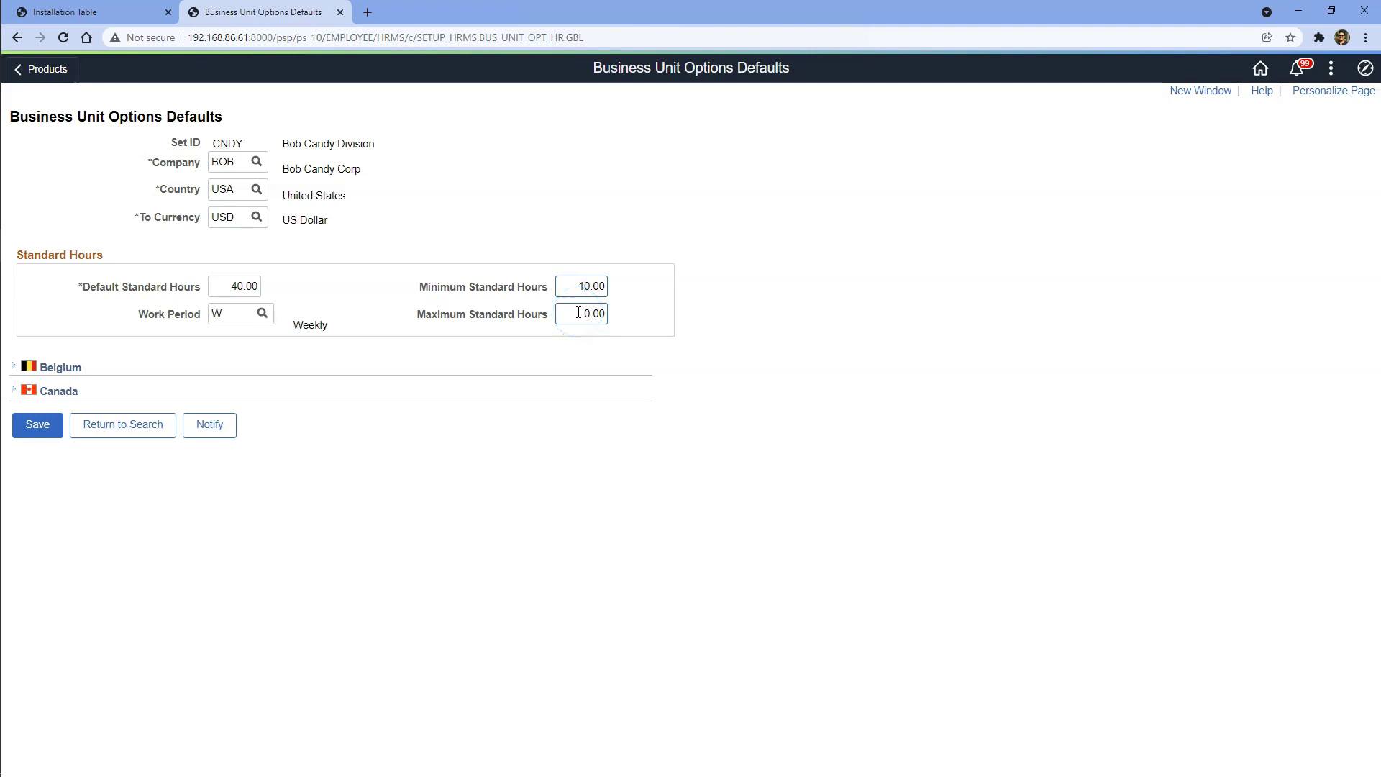
pyautogui.write('4')
pyautogui.click(147, 655)
pyautogui.click(31, 432)
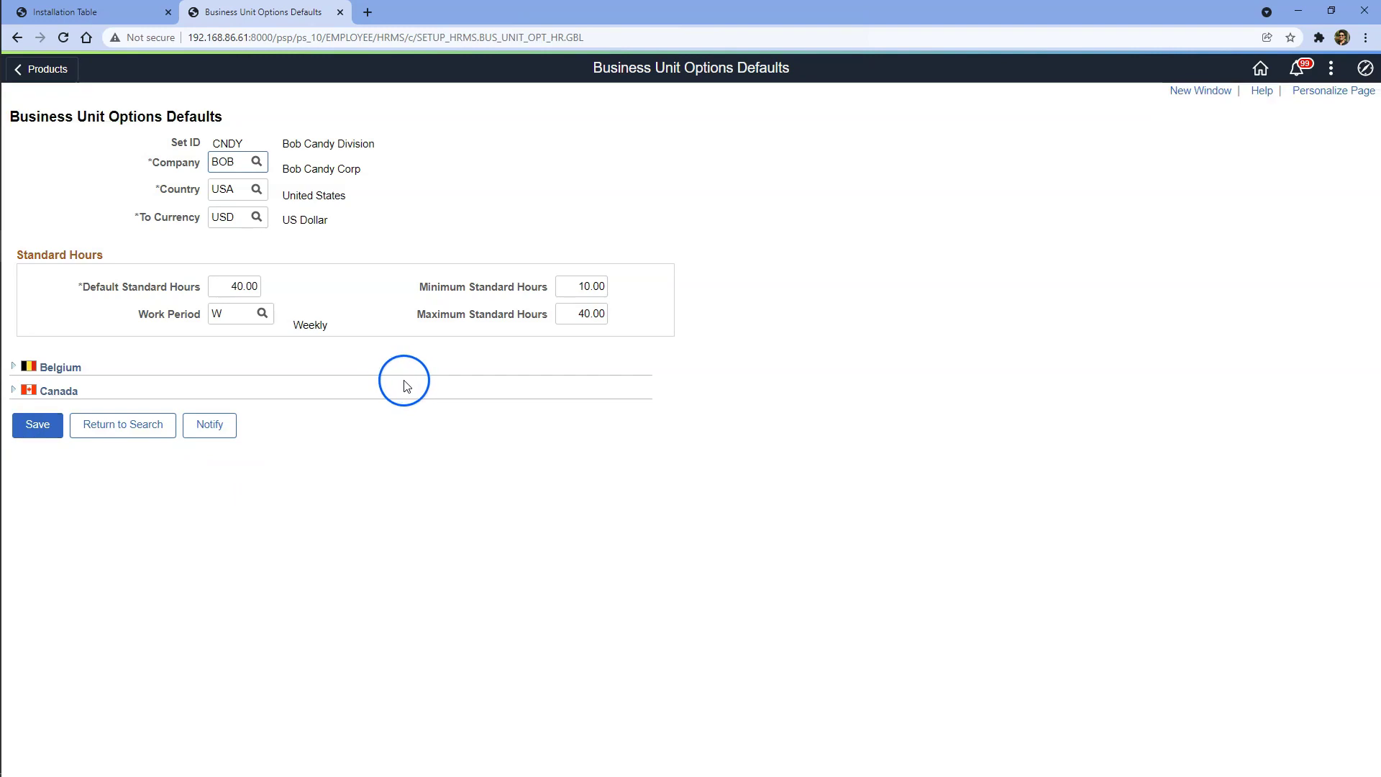
# Step: Close Business Unit Options Defaults and review comp frequency M and the Position Management options
pyautogui.click(340, 12)
pyautogui.doubleClick(229, 430)
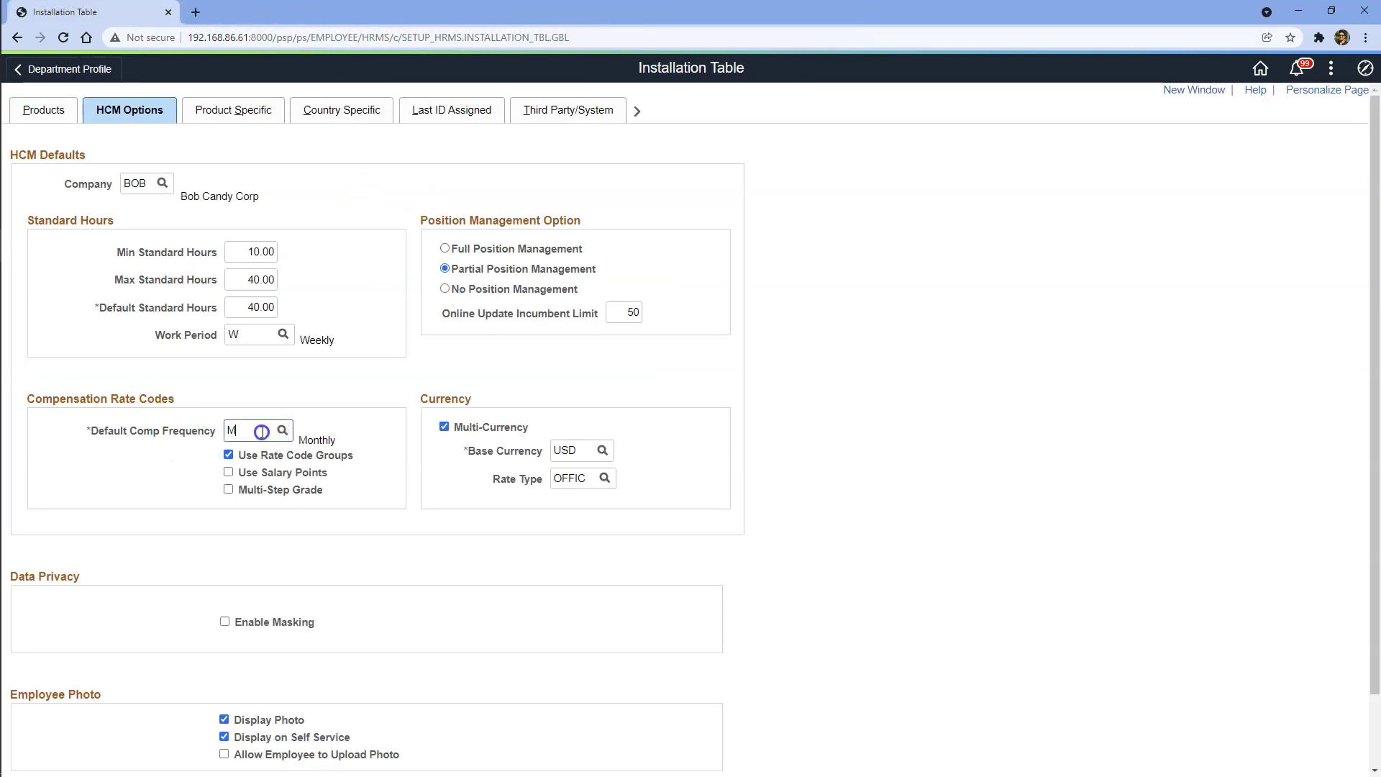
pyautogui.moveTo(99, 433); pyautogui.dragTo(171, 437)
pyautogui.click(231, 430)
pyautogui.doubleClick(250, 430)
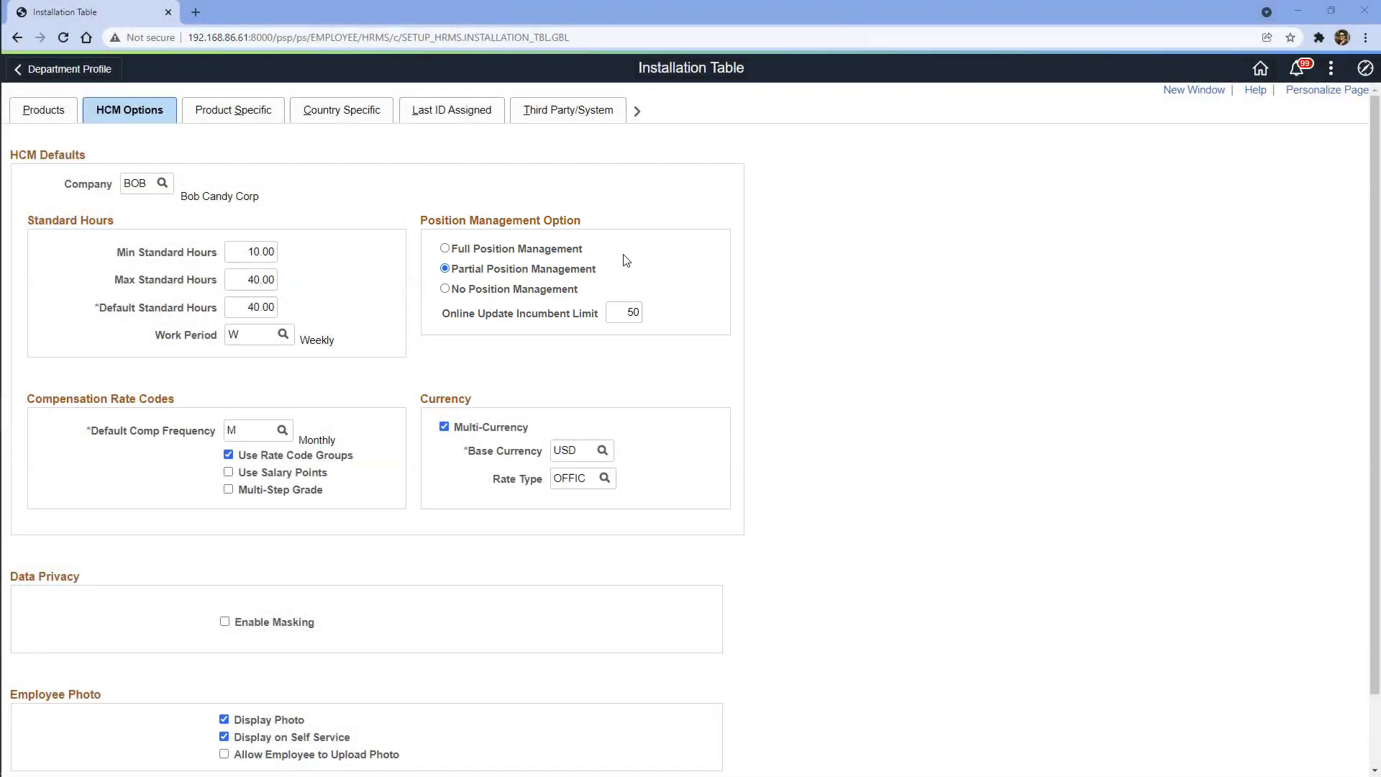
pyautogui.moveTo(595, 253); pyautogui.dragTo(464, 252)
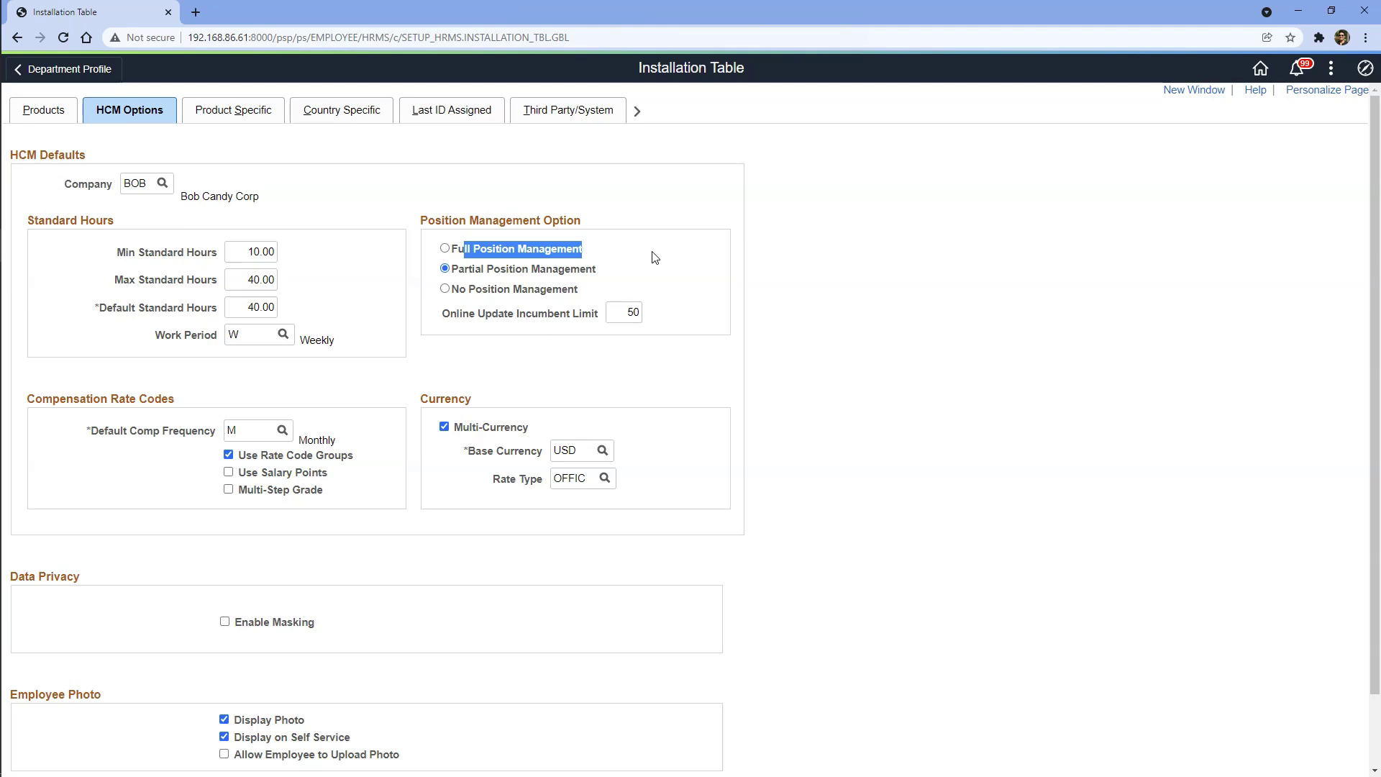
pyautogui.moveTo(632, 268); pyautogui.dragTo(503, 274)
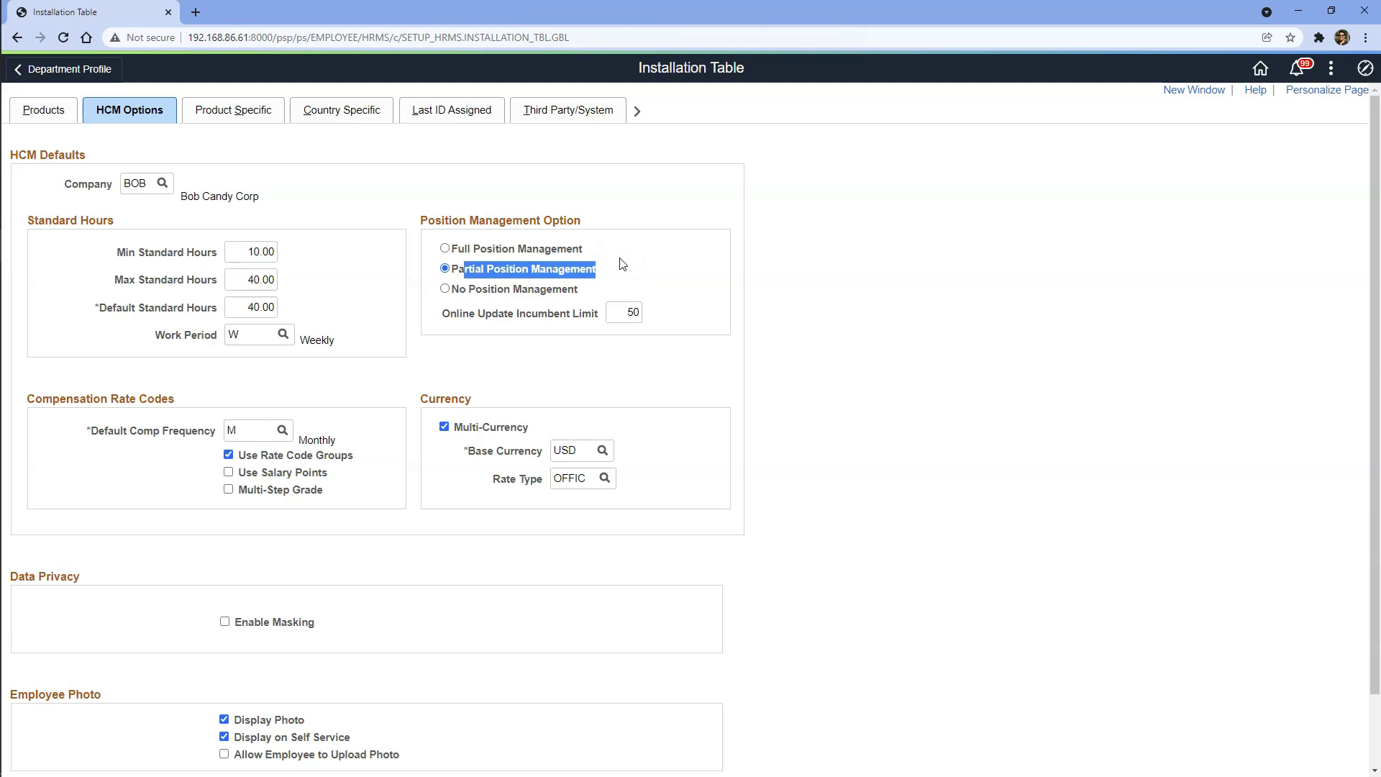
pyautogui.click(233, 111)
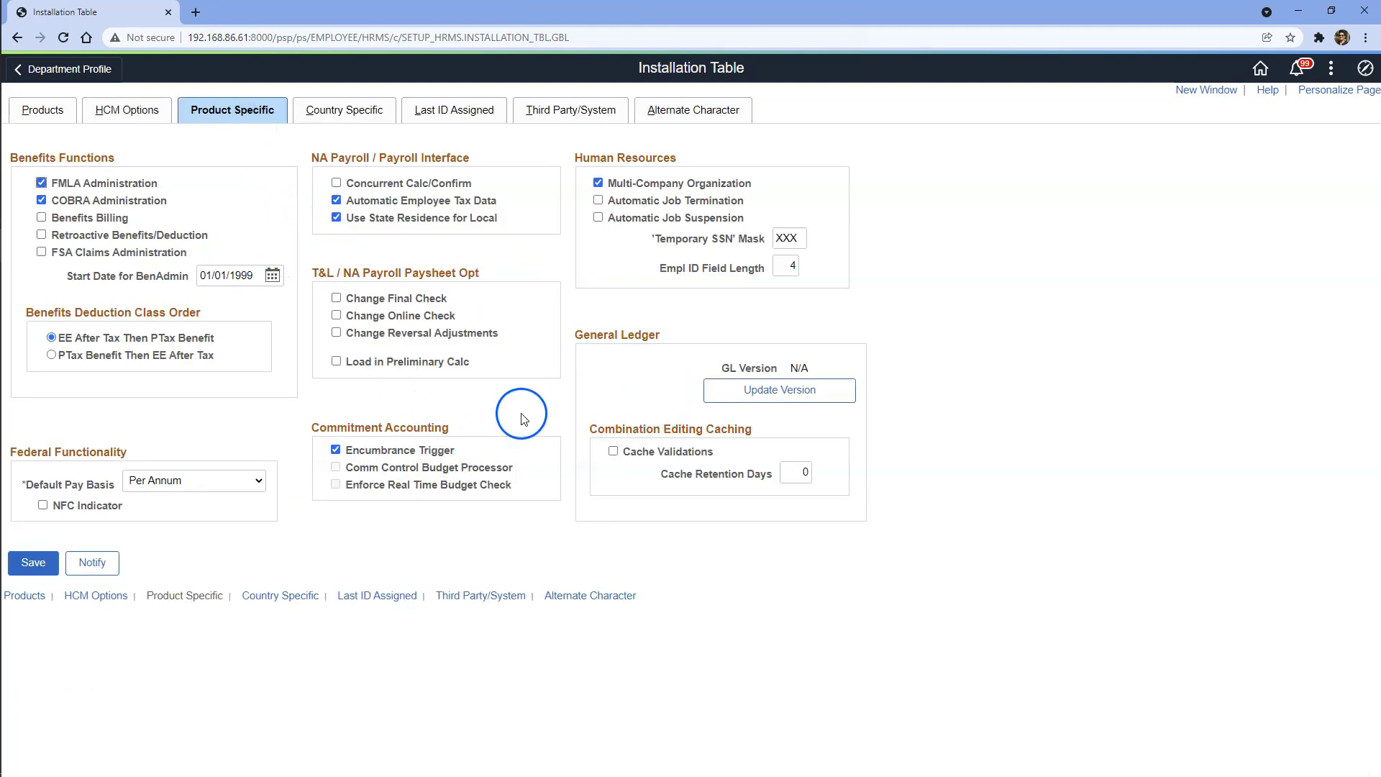
# Step: Browse the Country Specific, Last ID Assigned, Third Party/System and Alternate Character tabs
pyautogui.click(345, 115)
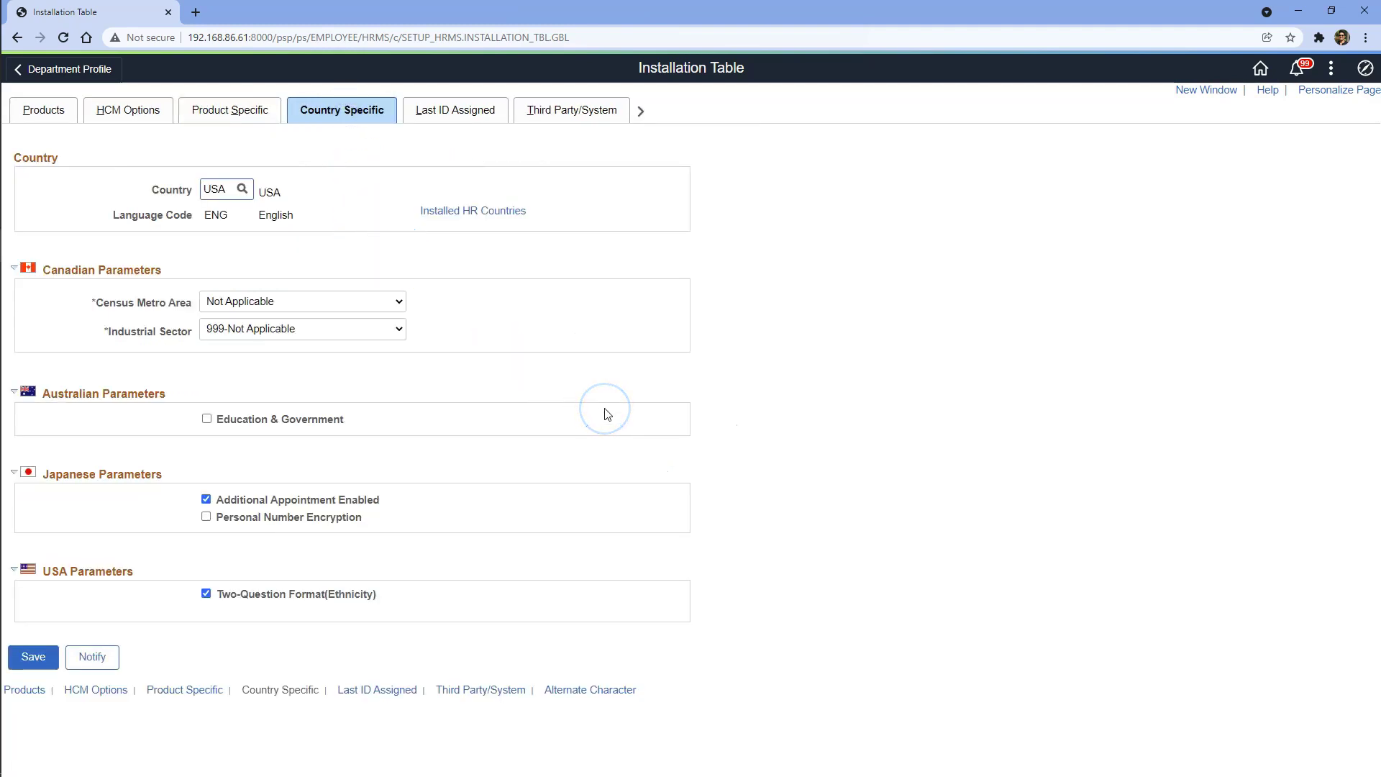
pyautogui.click(443, 113)
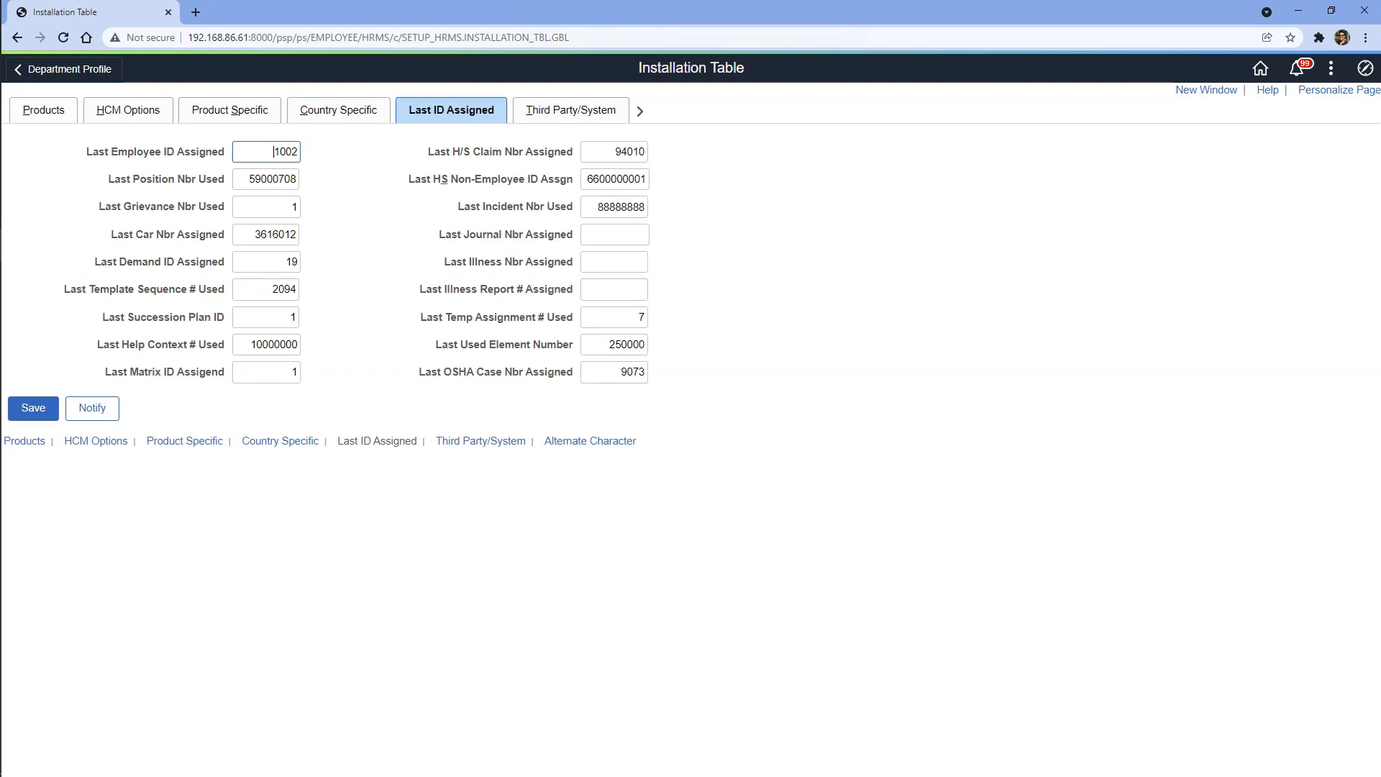
pyautogui.click(575, 113)
pyautogui.click(585, 113)
pyautogui.click(305, 113)
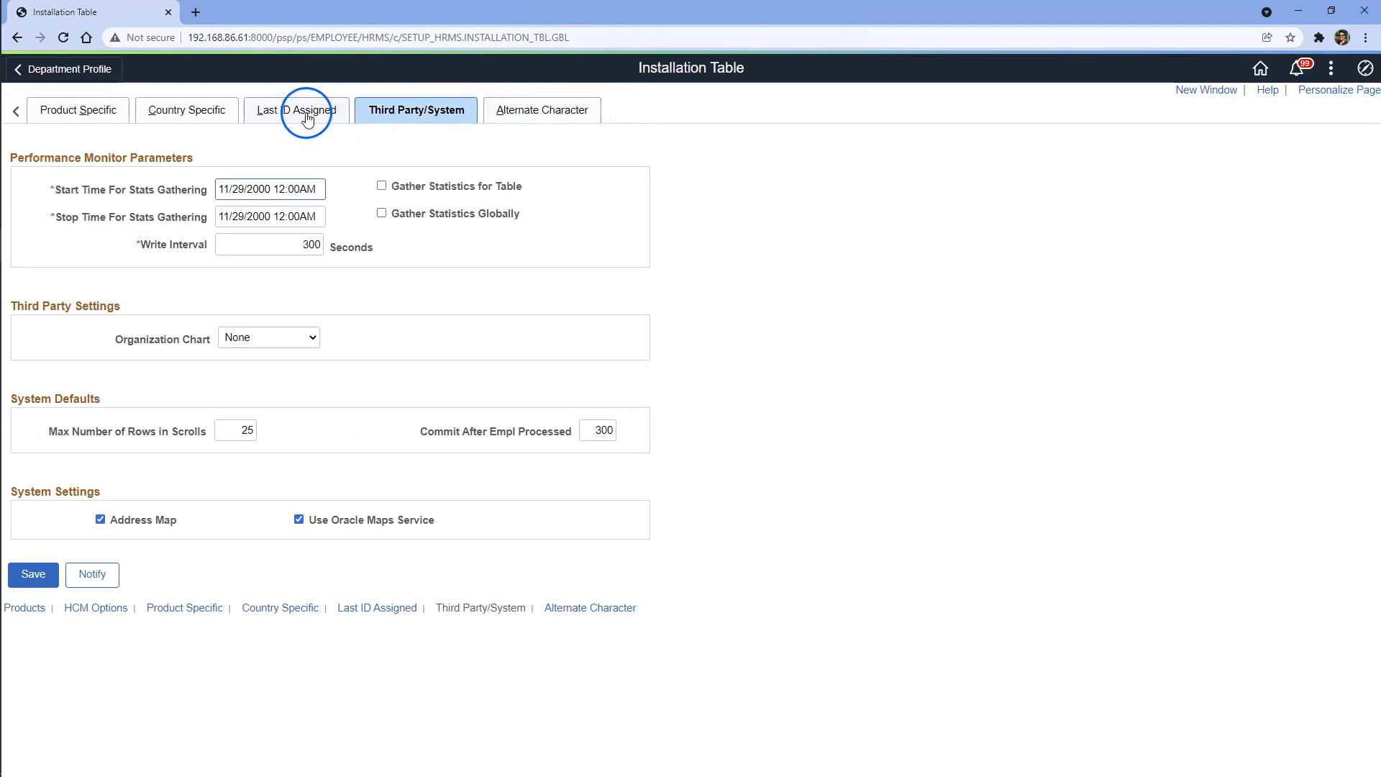
pyautogui.click(403, 120)
pyautogui.click(62, 113)
# Step: Save the Installation Table, acknowledge the log-off warning with OK, and save again
pyautogui.click(33, 491)
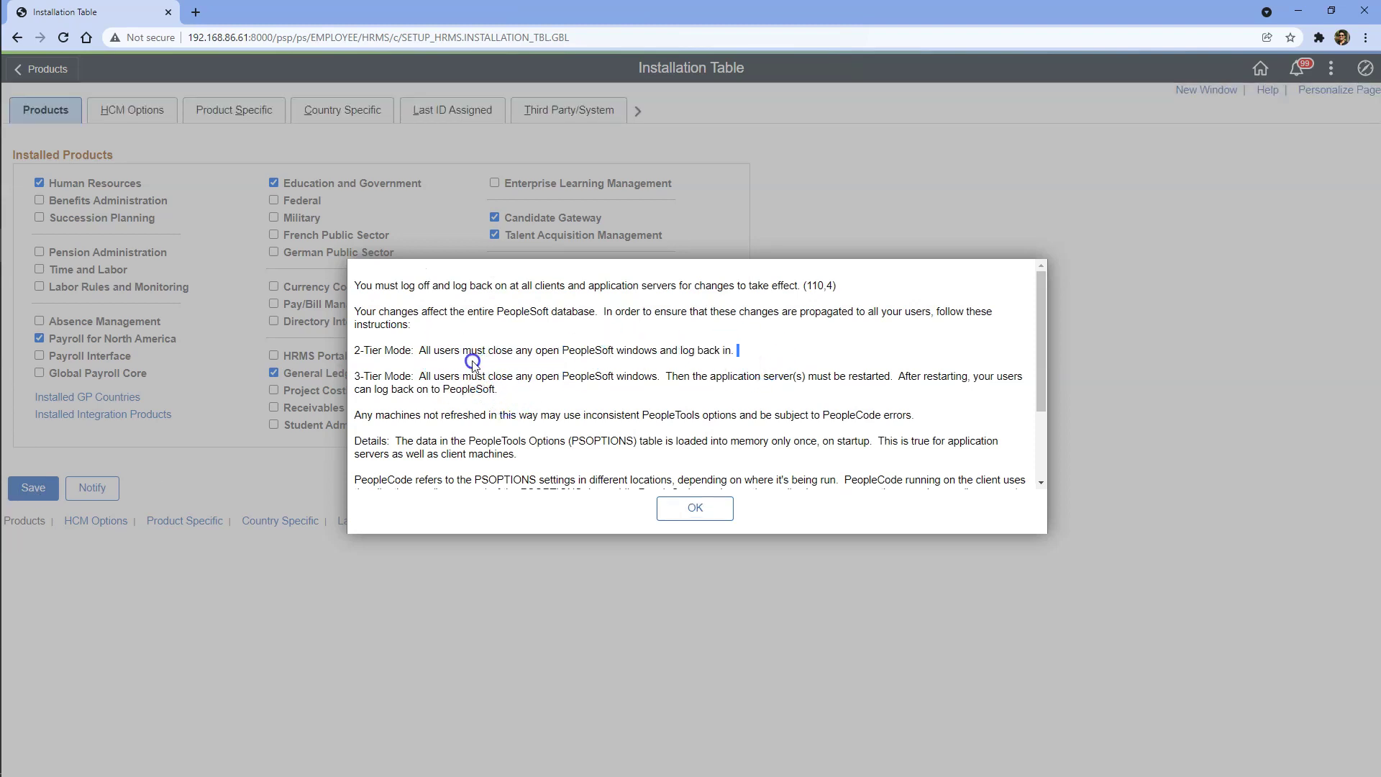
pyautogui.moveTo(472, 362); pyautogui.dragTo(360, 352)
pyautogui.click(377, 373)
pyautogui.moveTo(515, 394); pyautogui.dragTo(357, 367)
pyautogui.click(389, 389)
pyautogui.moveTo(536, 389); pyautogui.dragTo(344, 313)
pyautogui.click(415, 376)
pyautogui.moveTo(516, 392); pyautogui.dragTo(328, 286)
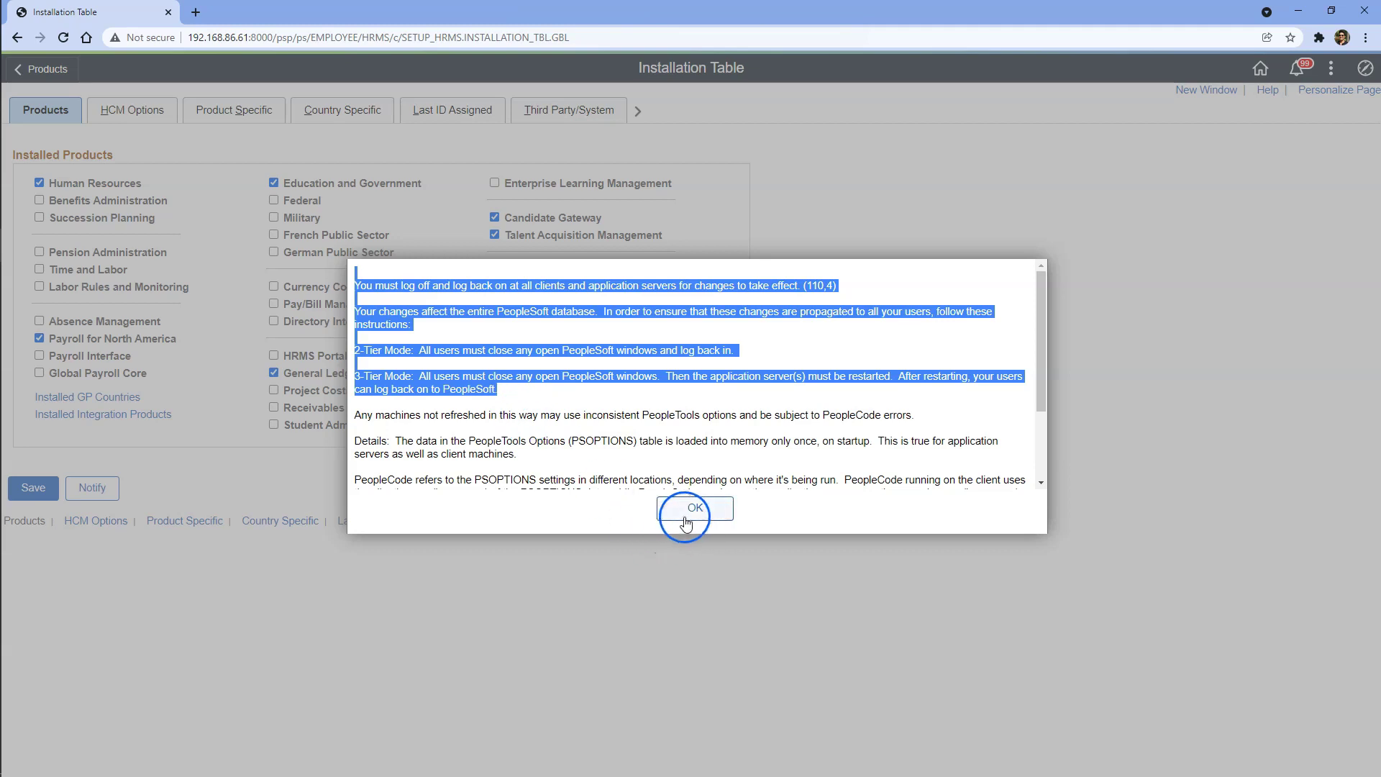
pyautogui.click(680, 508)
pyautogui.click(33, 488)
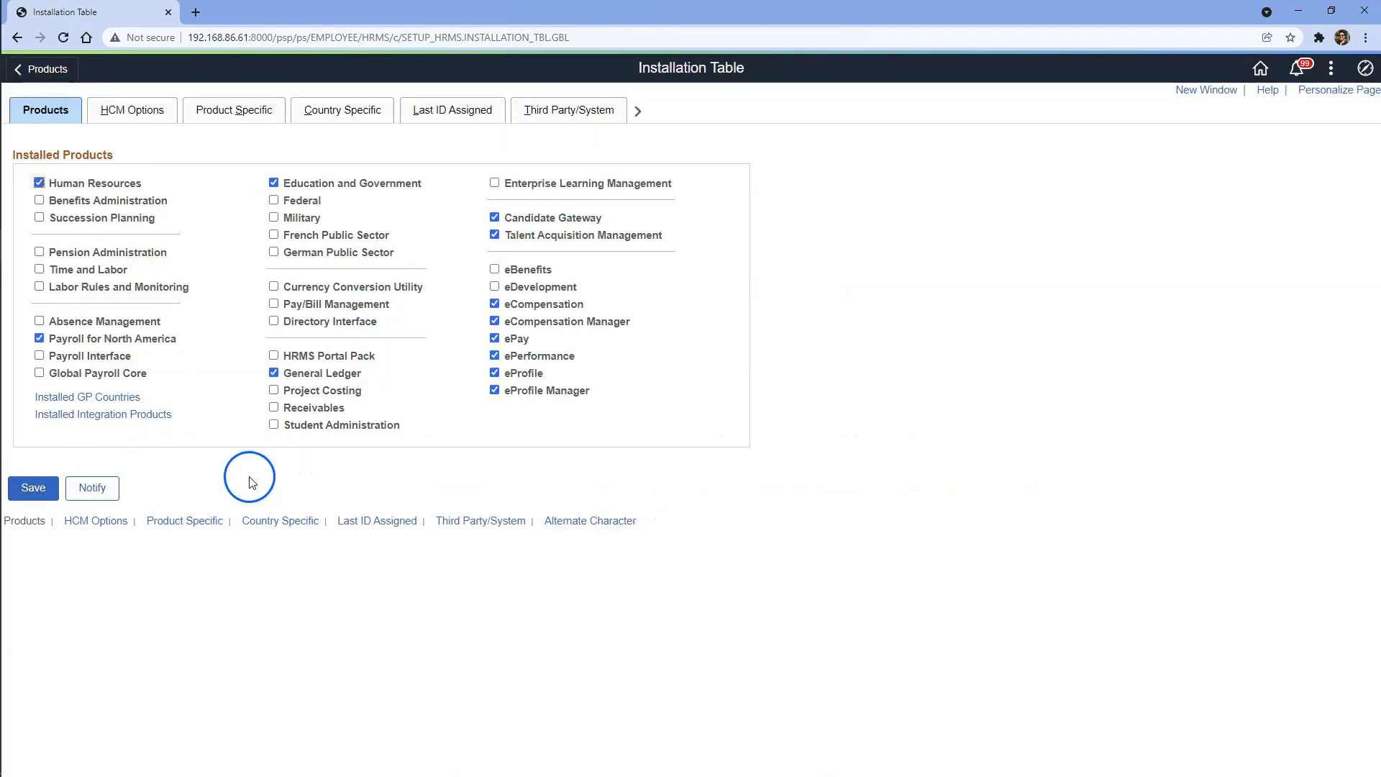